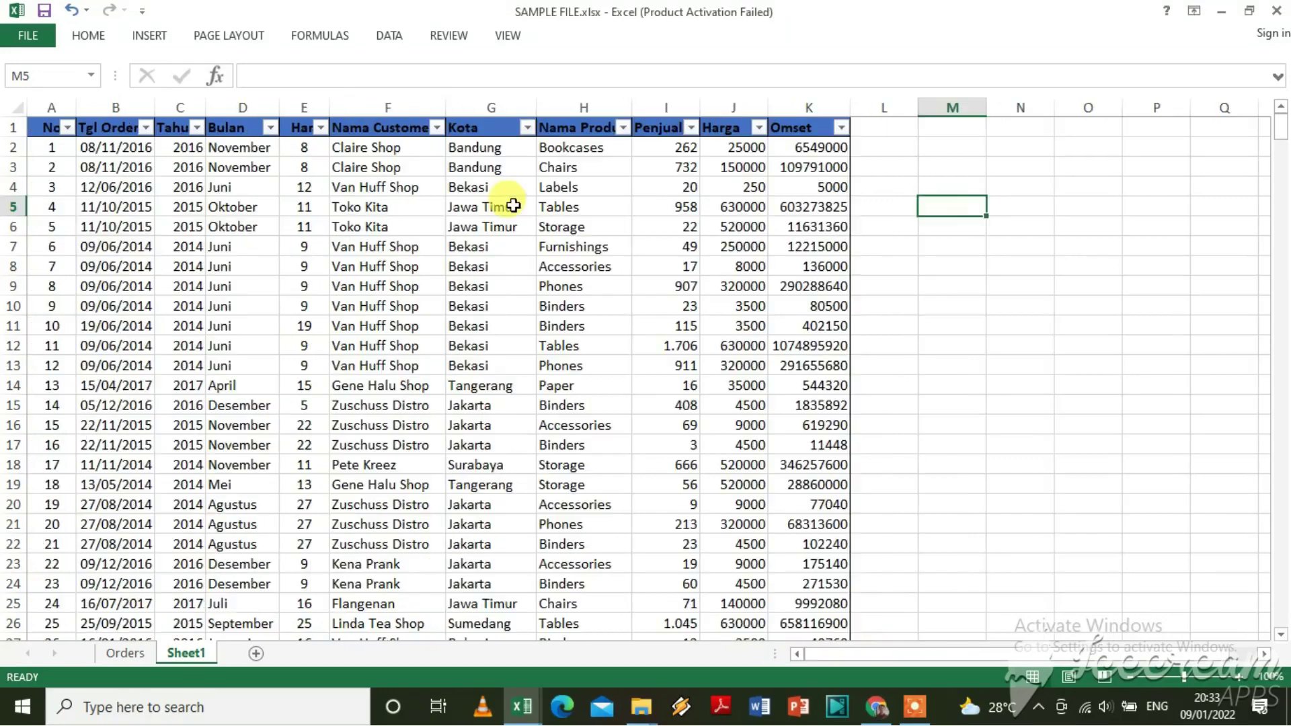
Inspect the Tgl Order, Kota, Nama Produk, Penjualan and Harga columns and the Omset formula in K2.
left_click(526, 269)
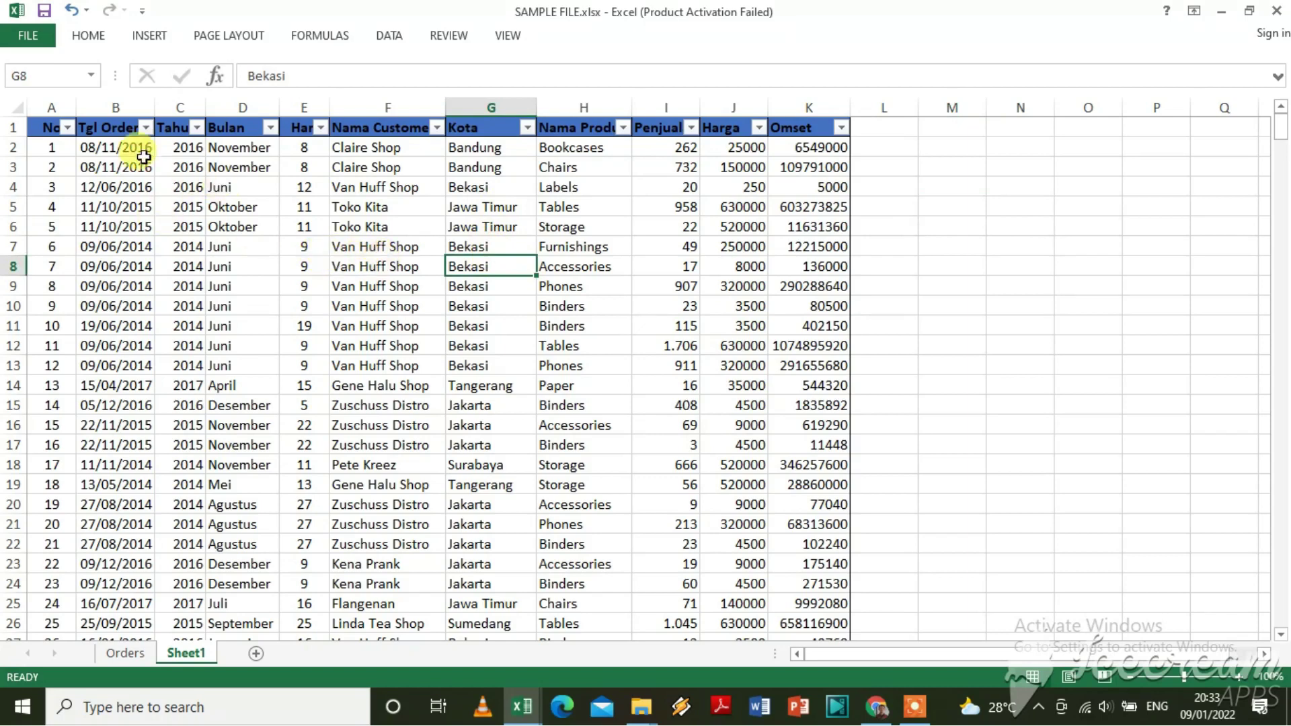
left_click(114, 133)
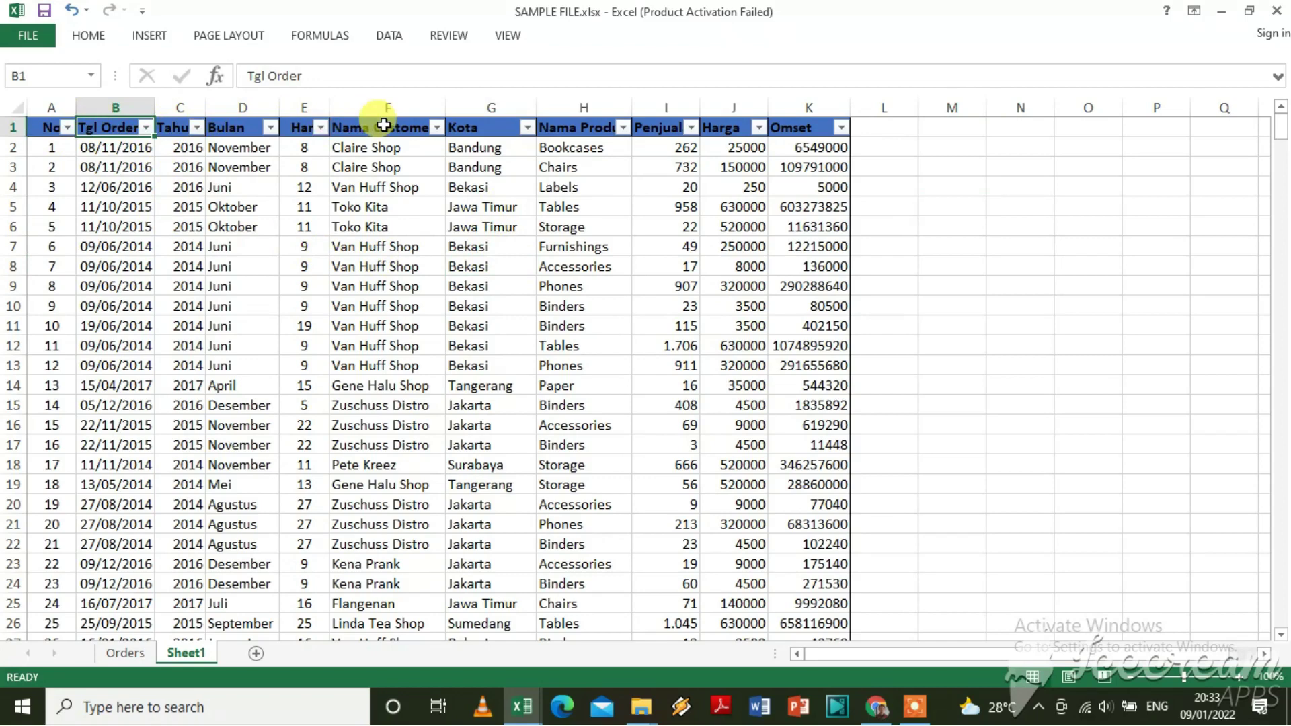
left_click(489, 128)
left_click(555, 127)
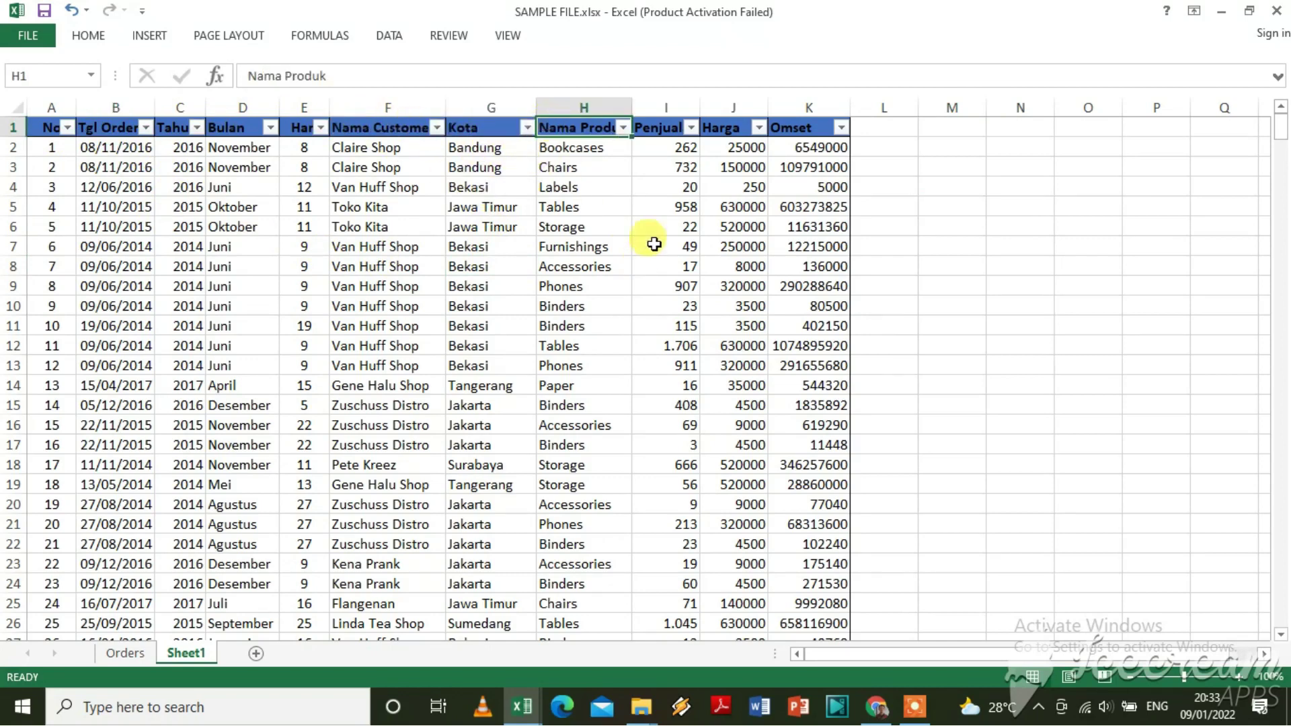
left_click(661, 128)
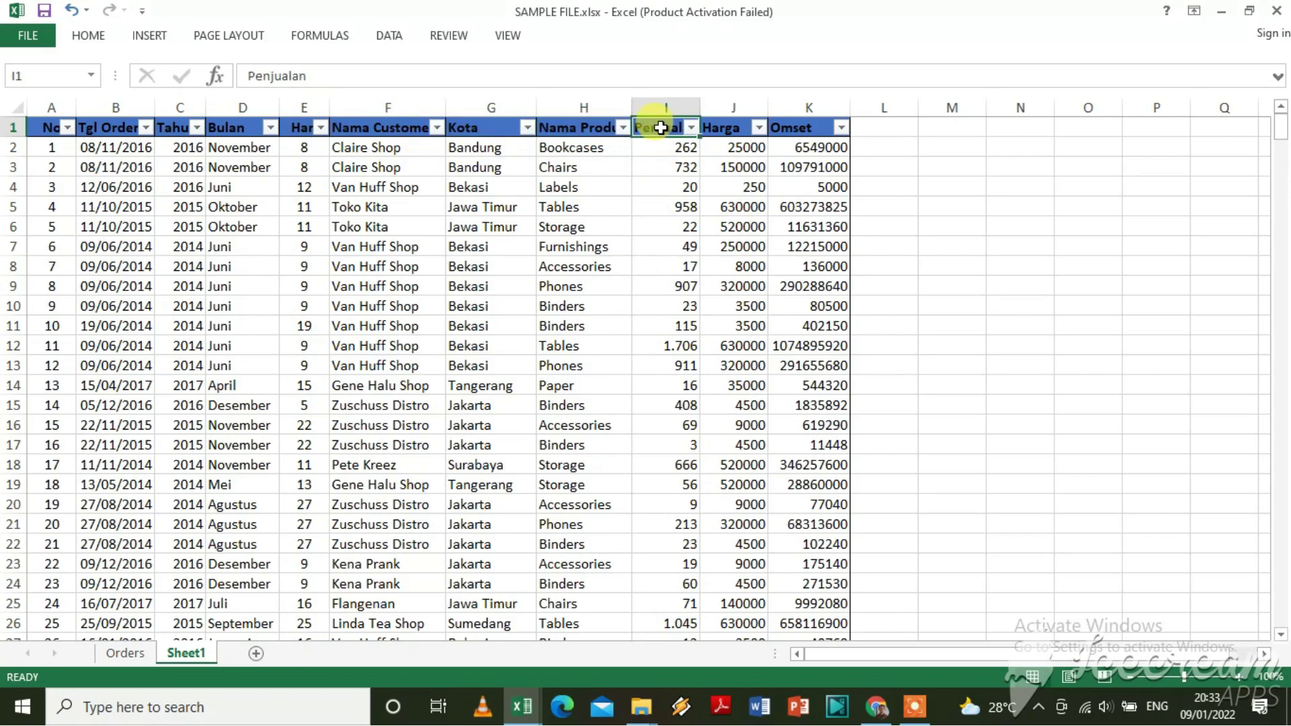
left_click(667, 145)
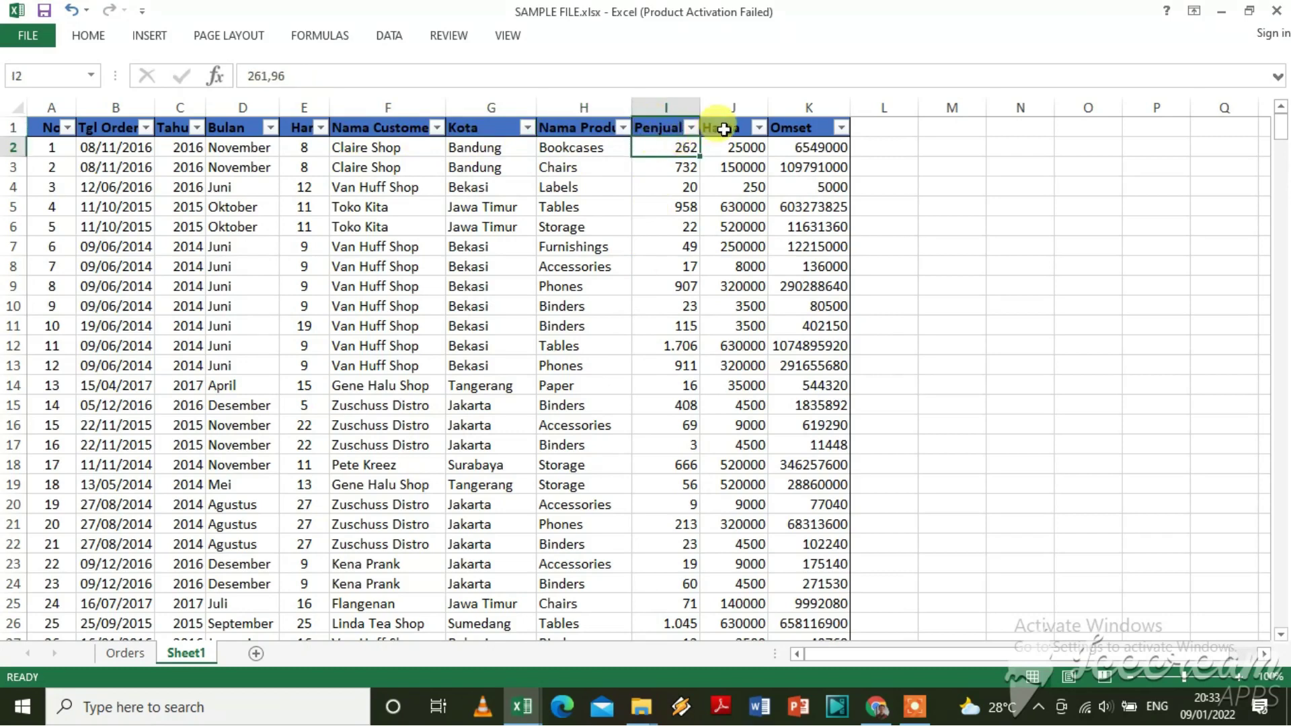
left_click(724, 128)
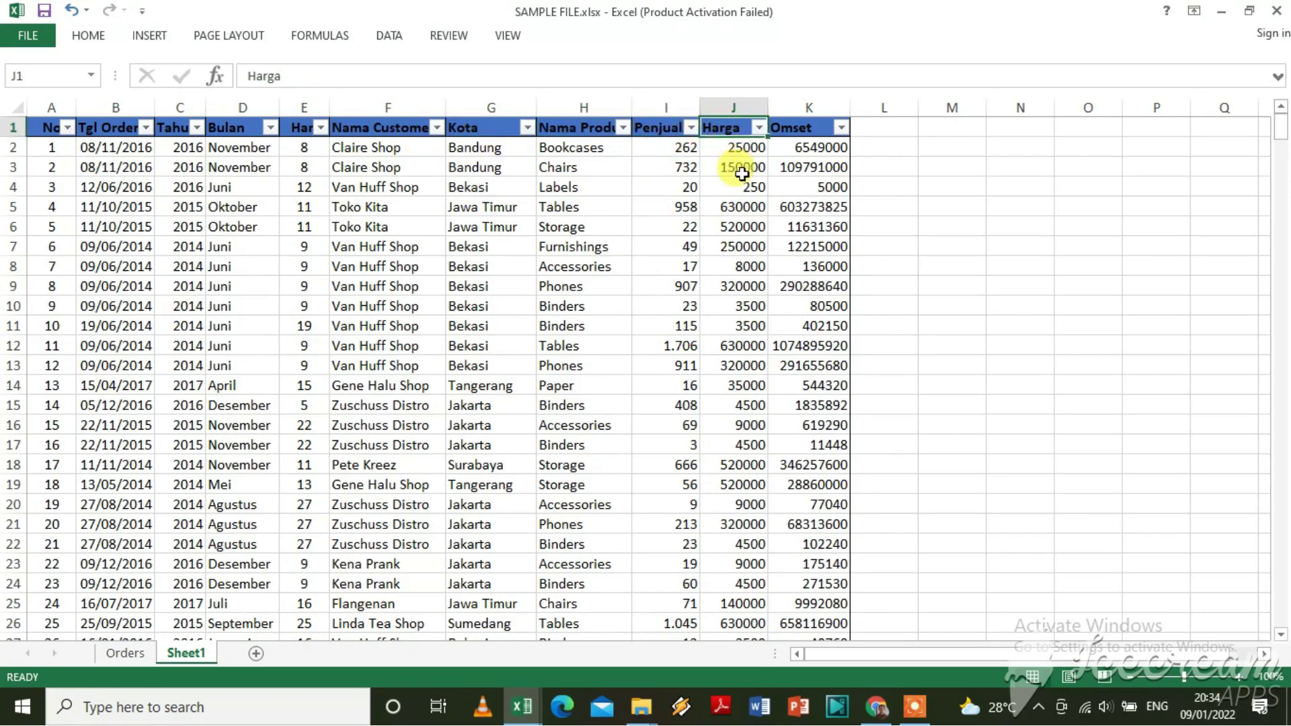
left_click(742, 172)
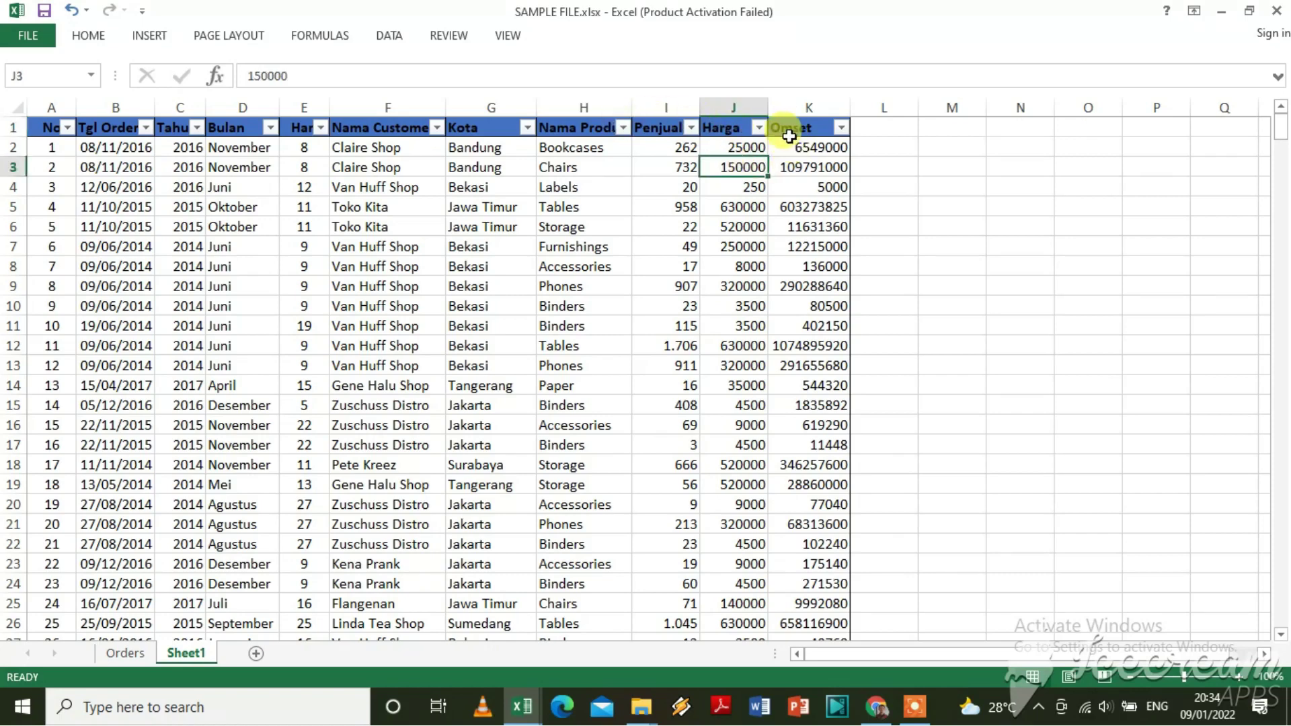
left_click(794, 151)
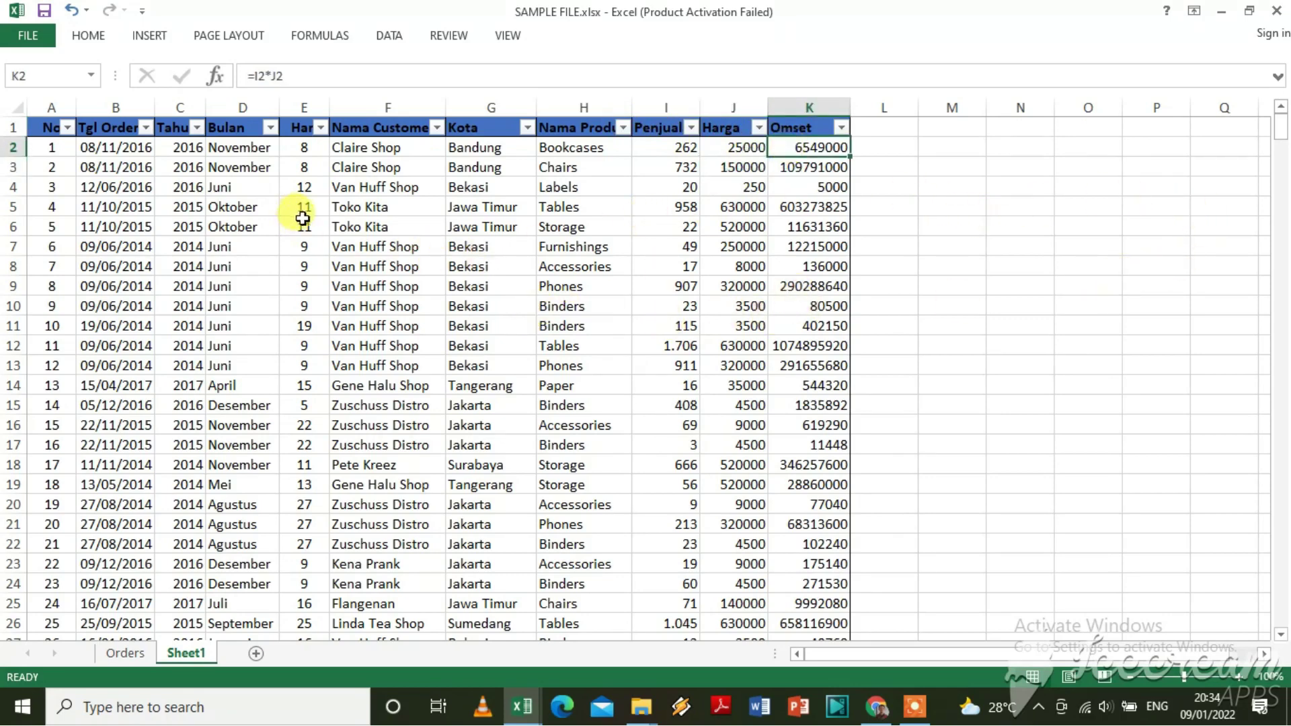
Check the Bulan month values in column D with the top of the table in view.
left_click(226, 207)
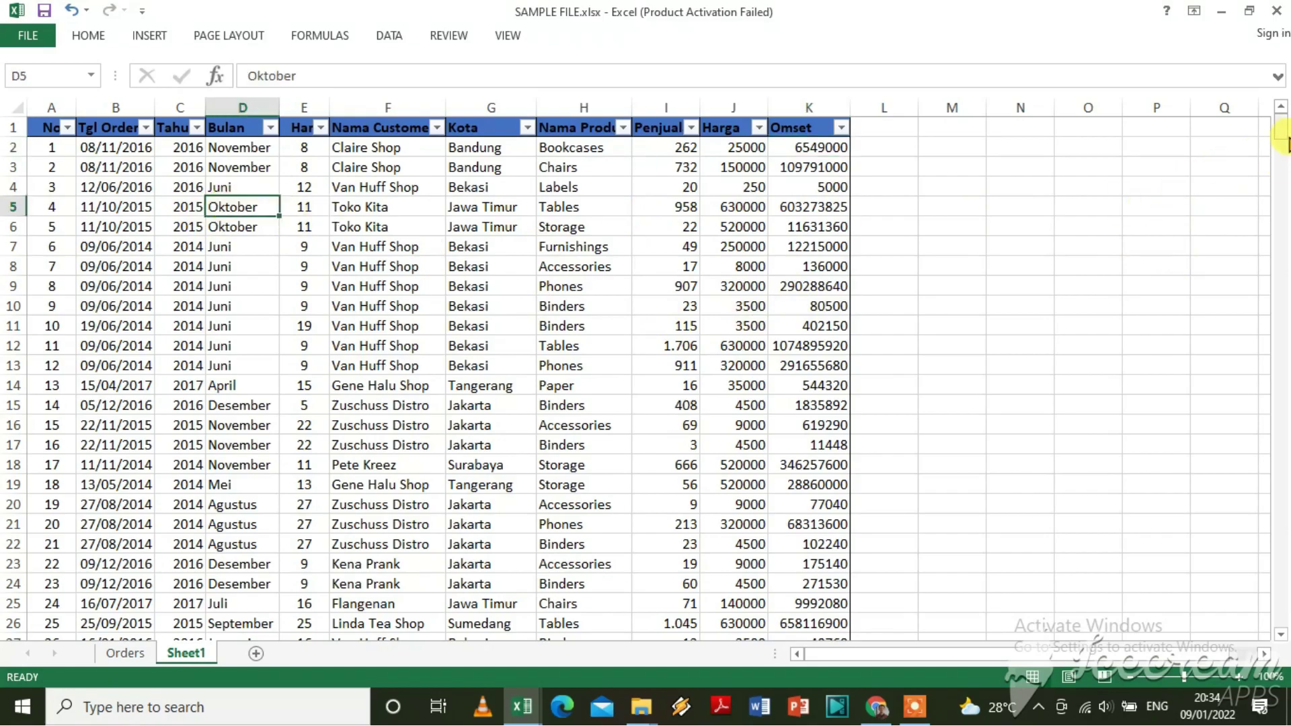
mouse_move(1284, 138)
left_mouse_down()
mouse_move(1285, 384)
mouse_move(1281, 118)
left_mouse_up()
left_click(1066, 187)
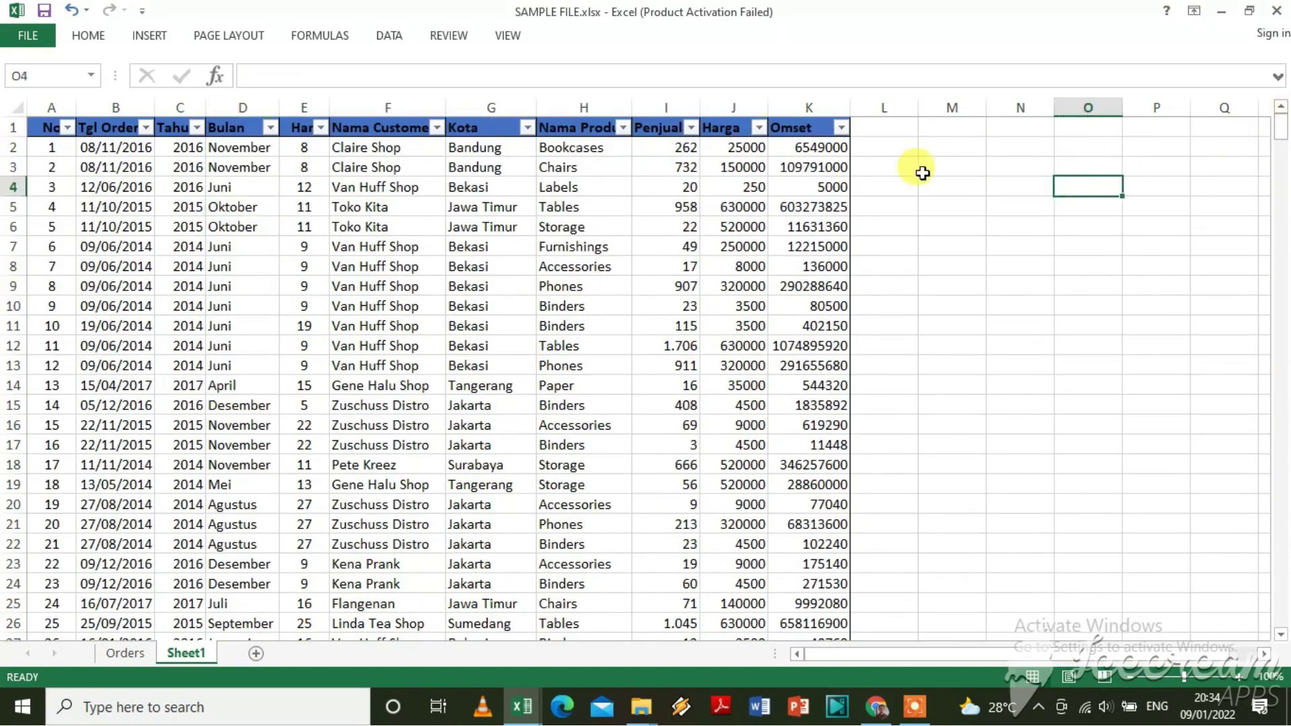
left_click(262, 201)
left_click(255, 190)
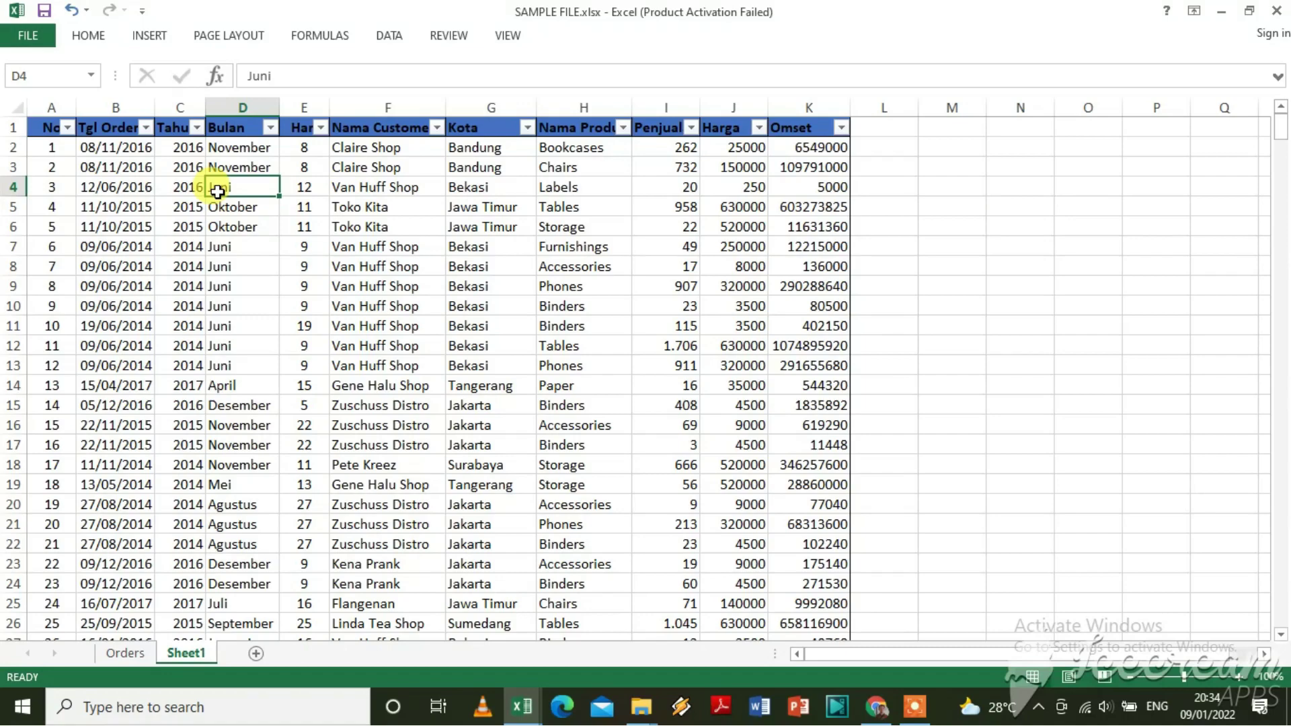
Try selecting the table with Ctrl+A and a drag from A1, then clear the selection.
key("ctrl+a")
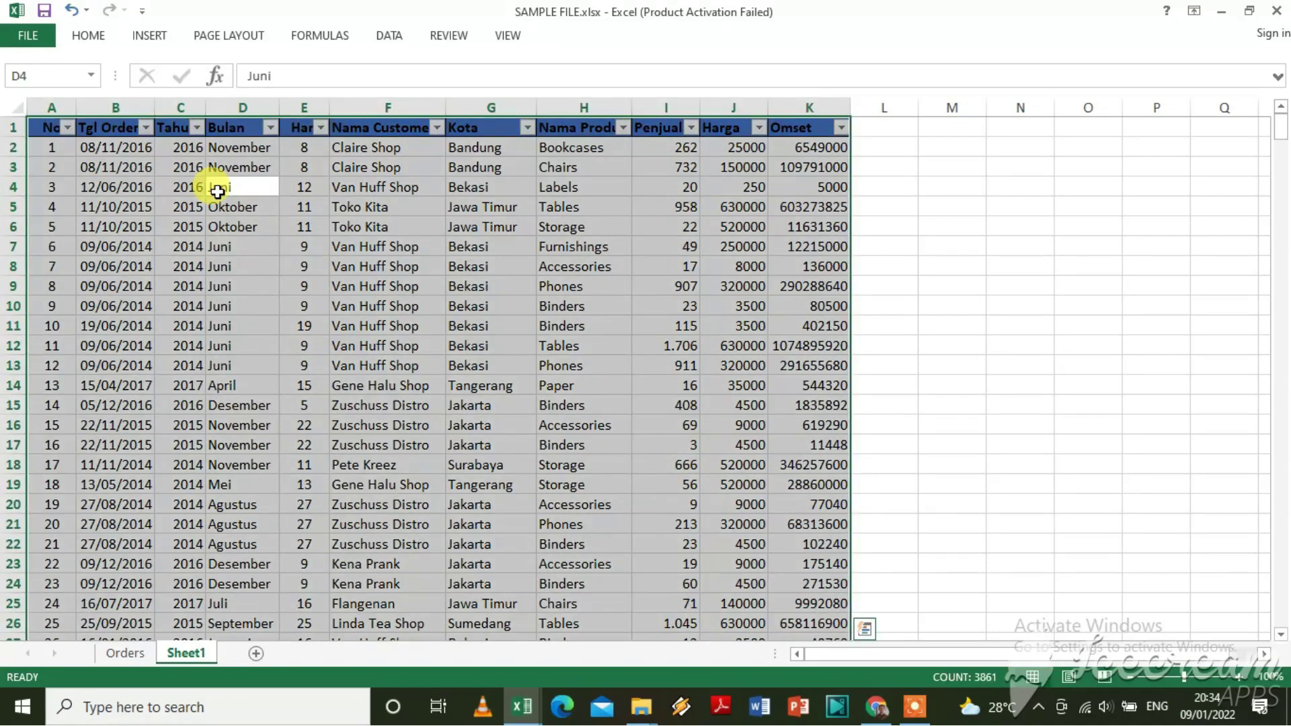
left_click(263, 246)
key("Up")
key("Up")
key("Up")
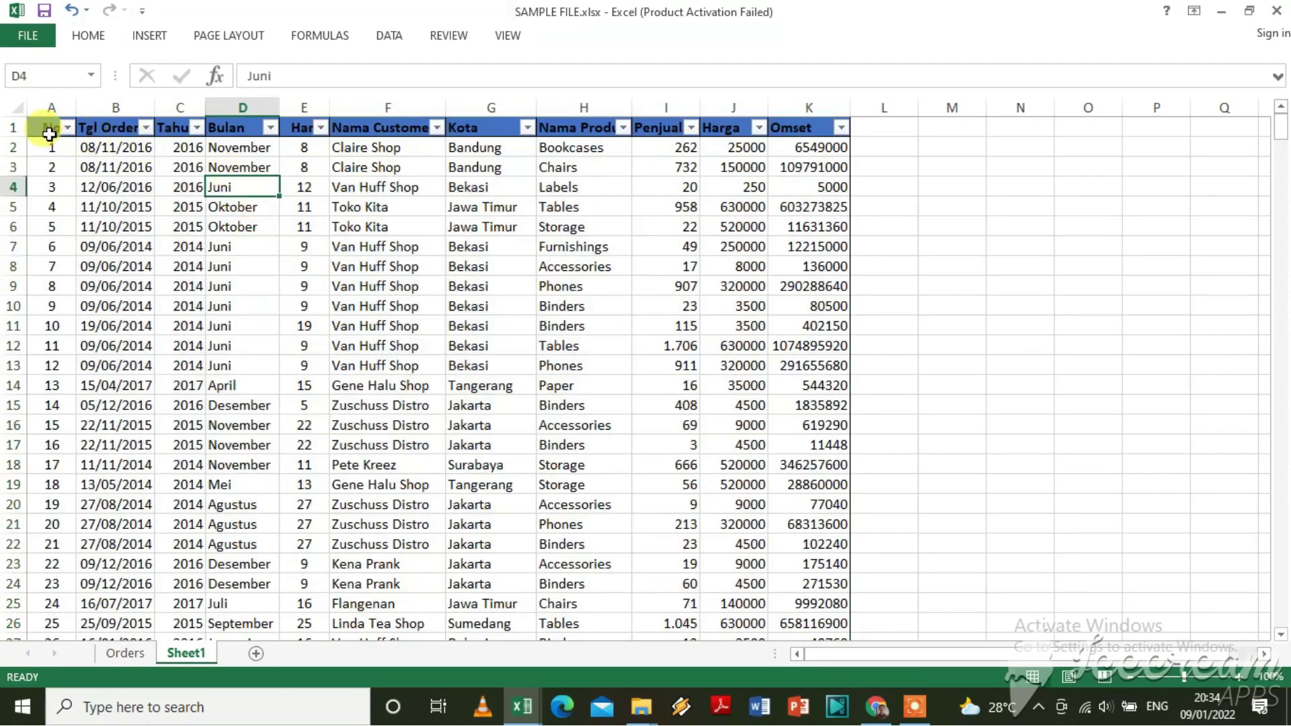
mouse_move(49, 127)
left_mouse_down()
mouse_move(862, 283)
mouse_move(831, 585)
left_mouse_up()
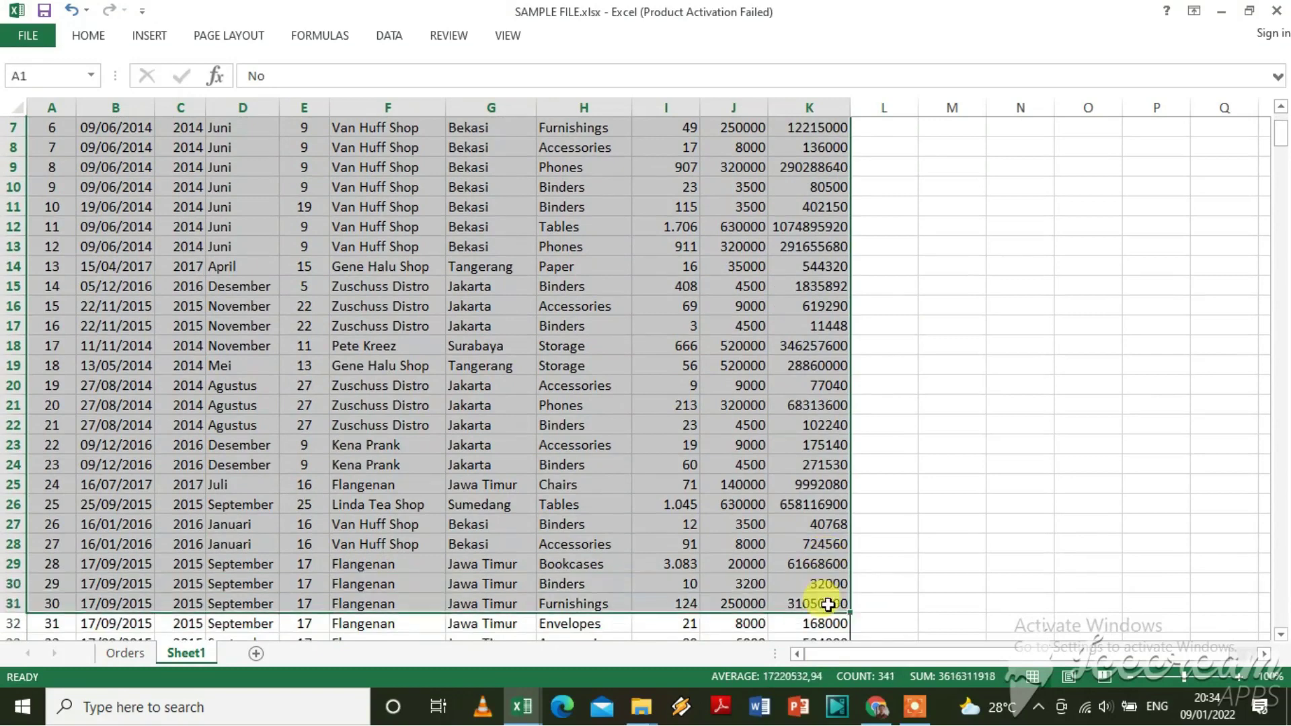
left_click(753, 327)
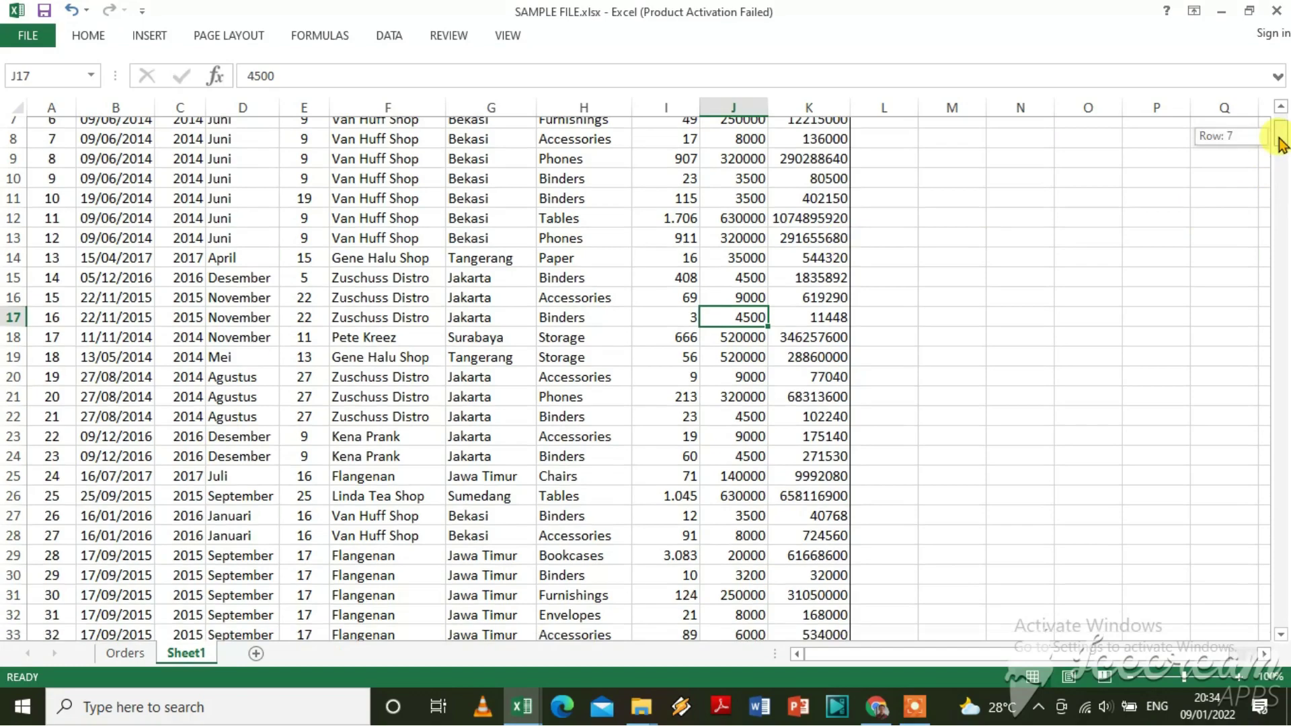
Select the entire data table with Ctrl+A from a cell inside it and show the INSERT commands.
left_click_drag(1281, 143, 1281, 135)
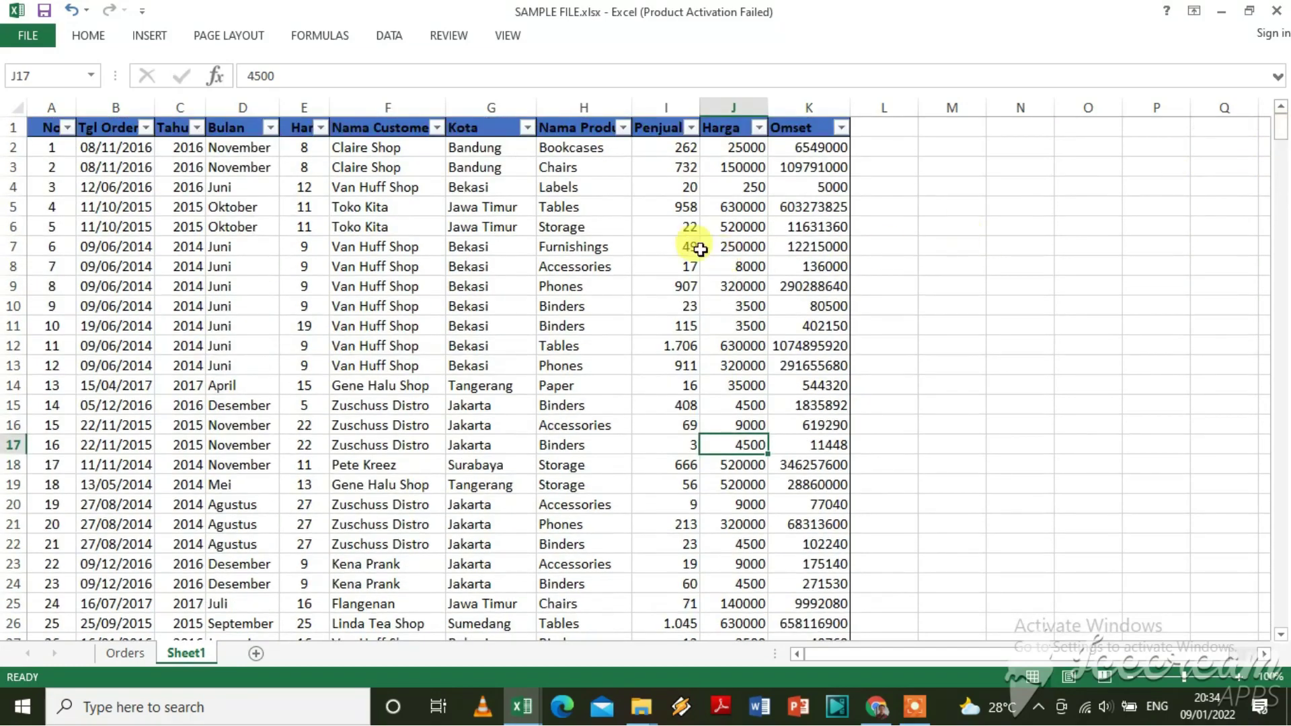
left_click(195, 226)
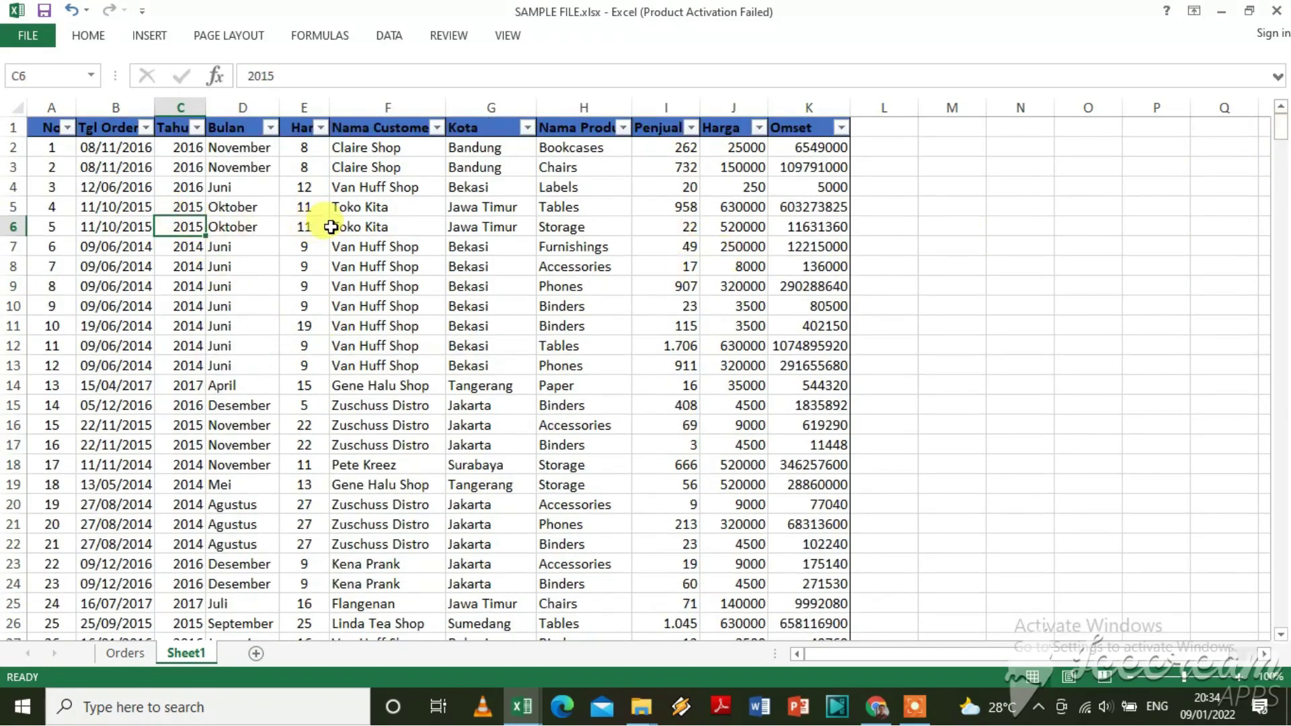
left_click(550, 229)
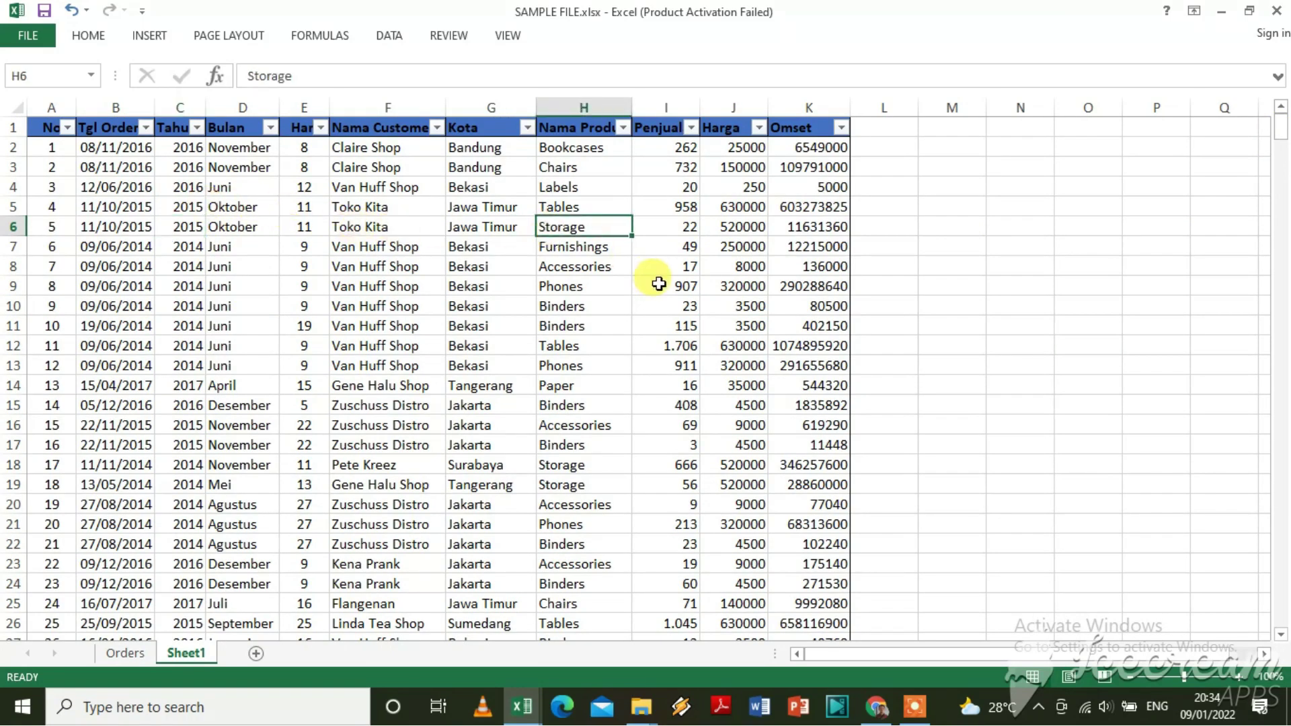
key("ctrl+a")
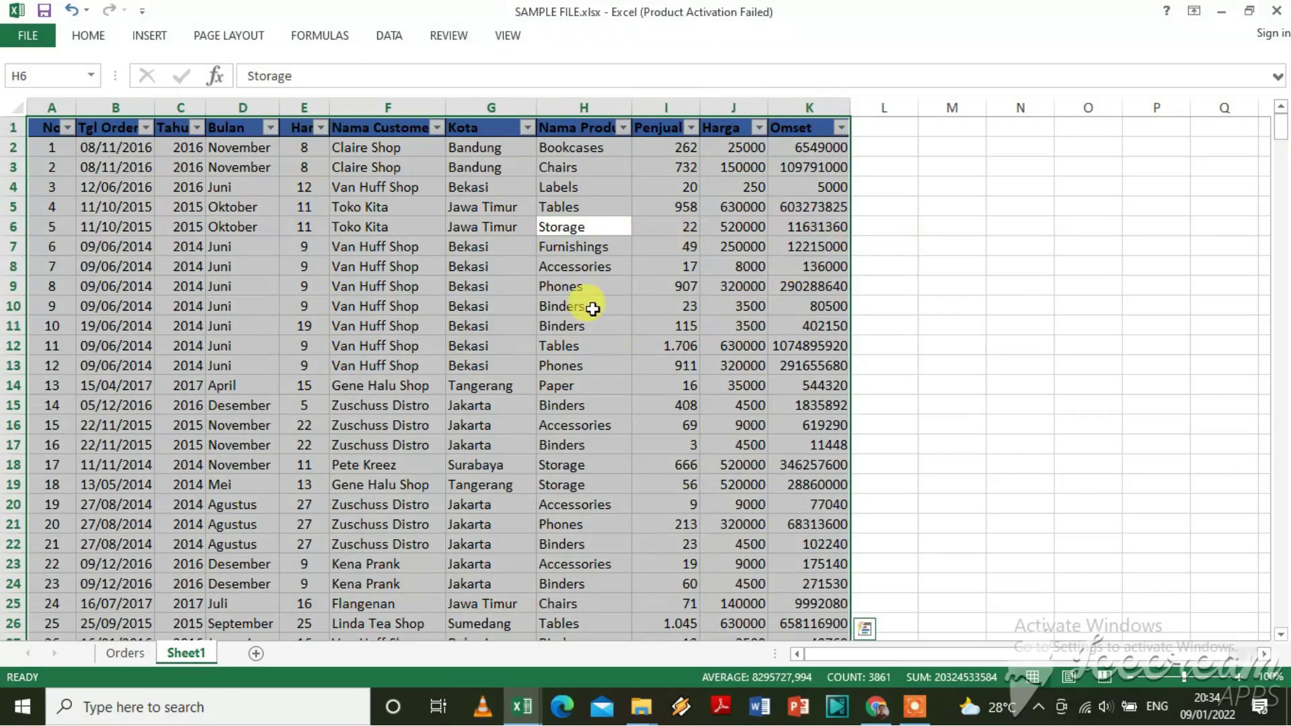
left_click(147, 35)
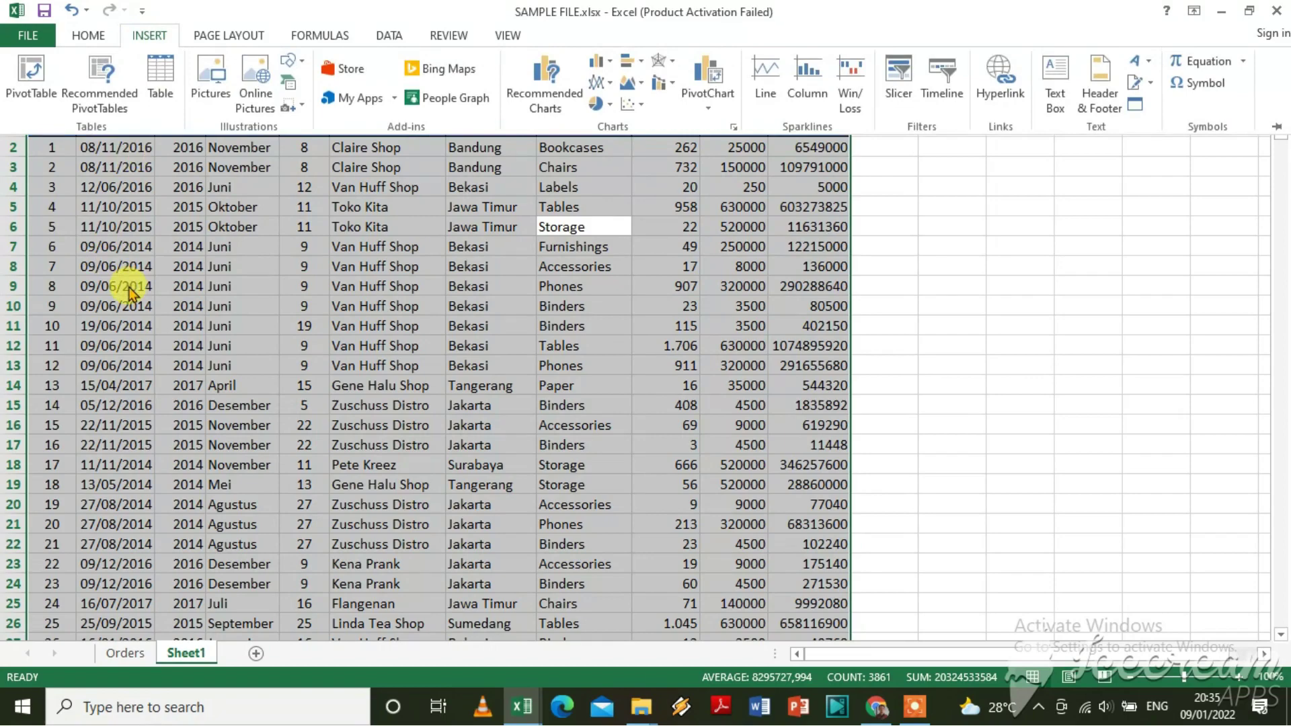
Create an empty PivotTable from Sheet1!$A$1:$K$351, placed on the existing worksheet at cell M3.
left_click(24, 90)
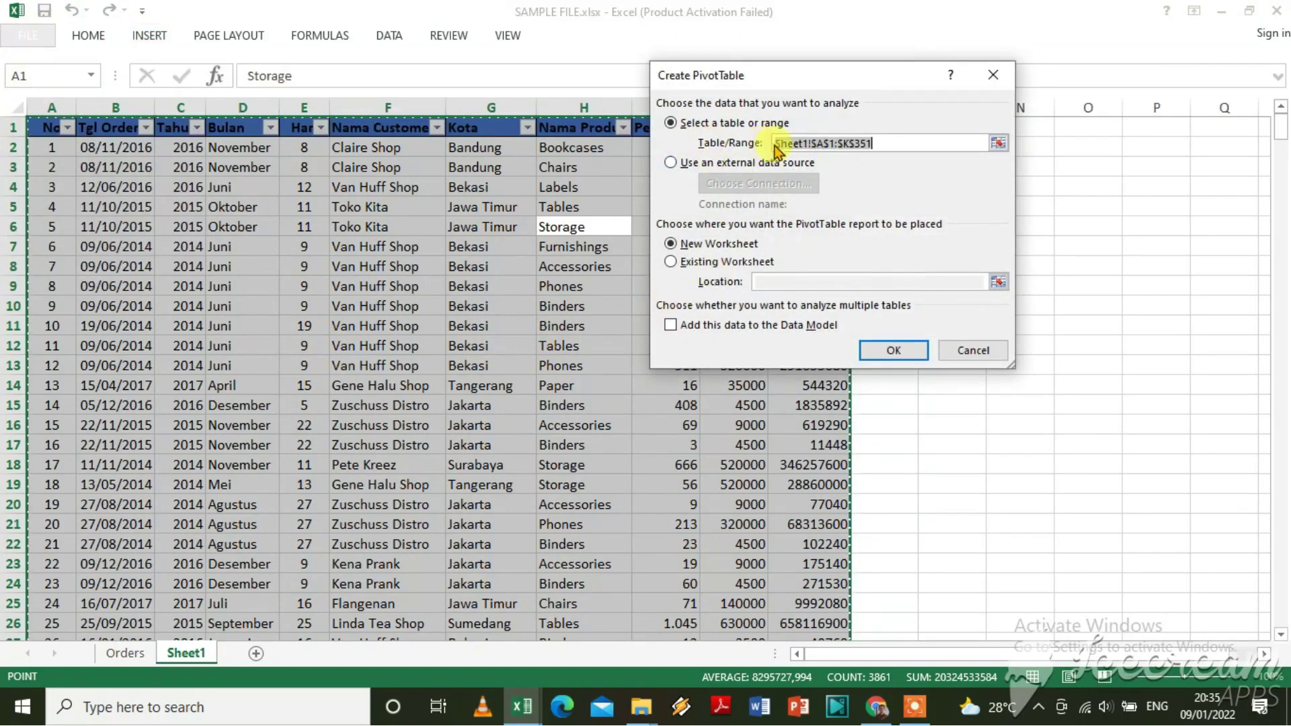
left_click(827, 143)
left_click(720, 267)
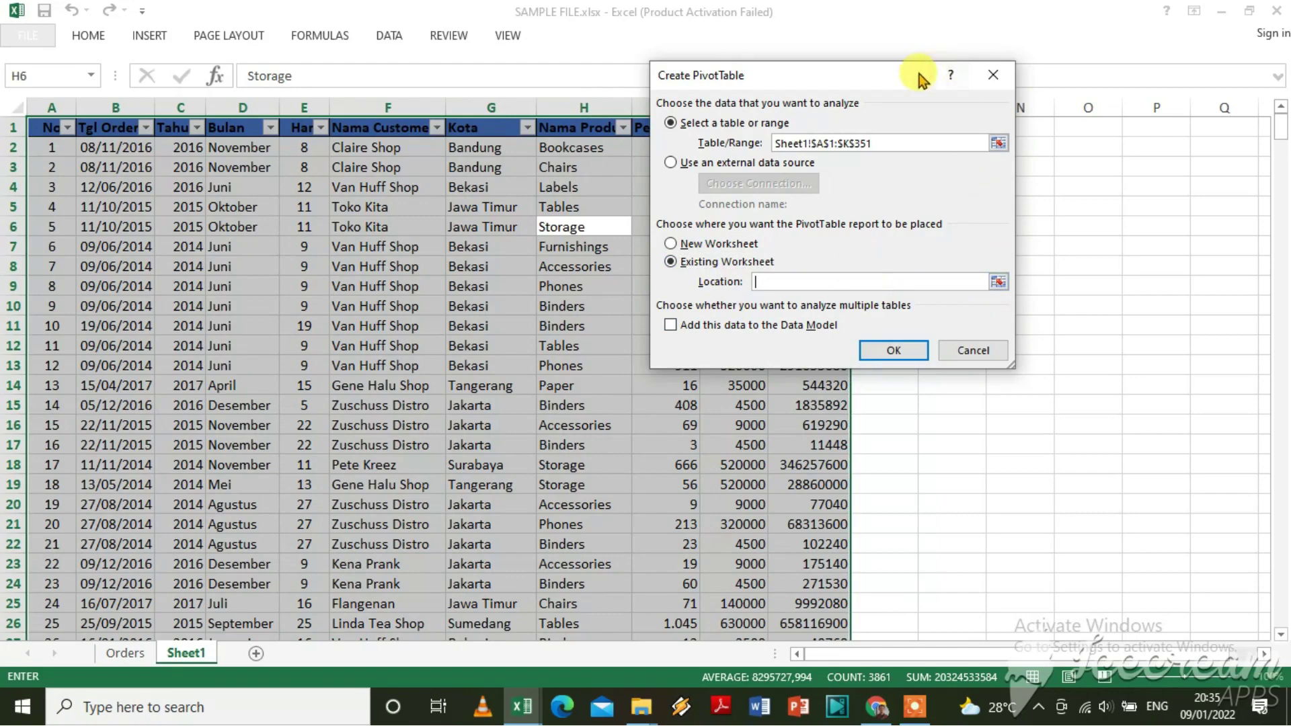
left_click_drag(921, 79, 674, 113)
left_click(938, 166)
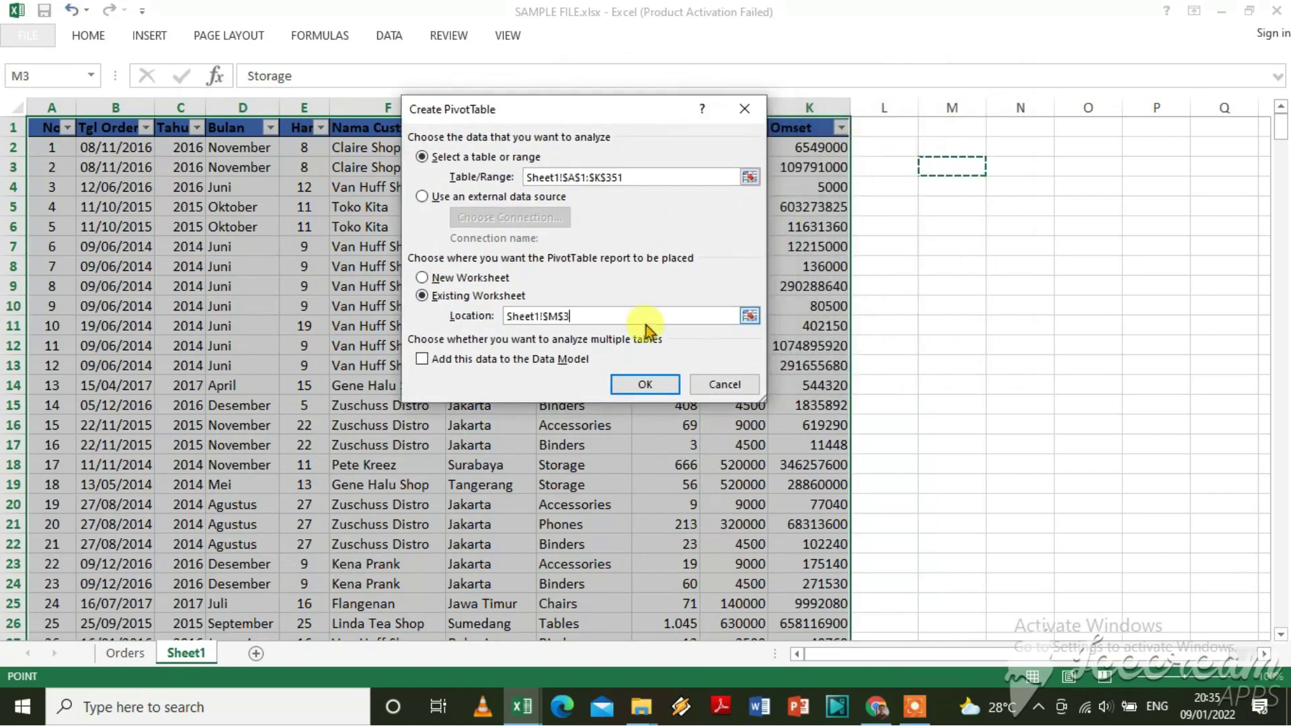
left_click(645, 384)
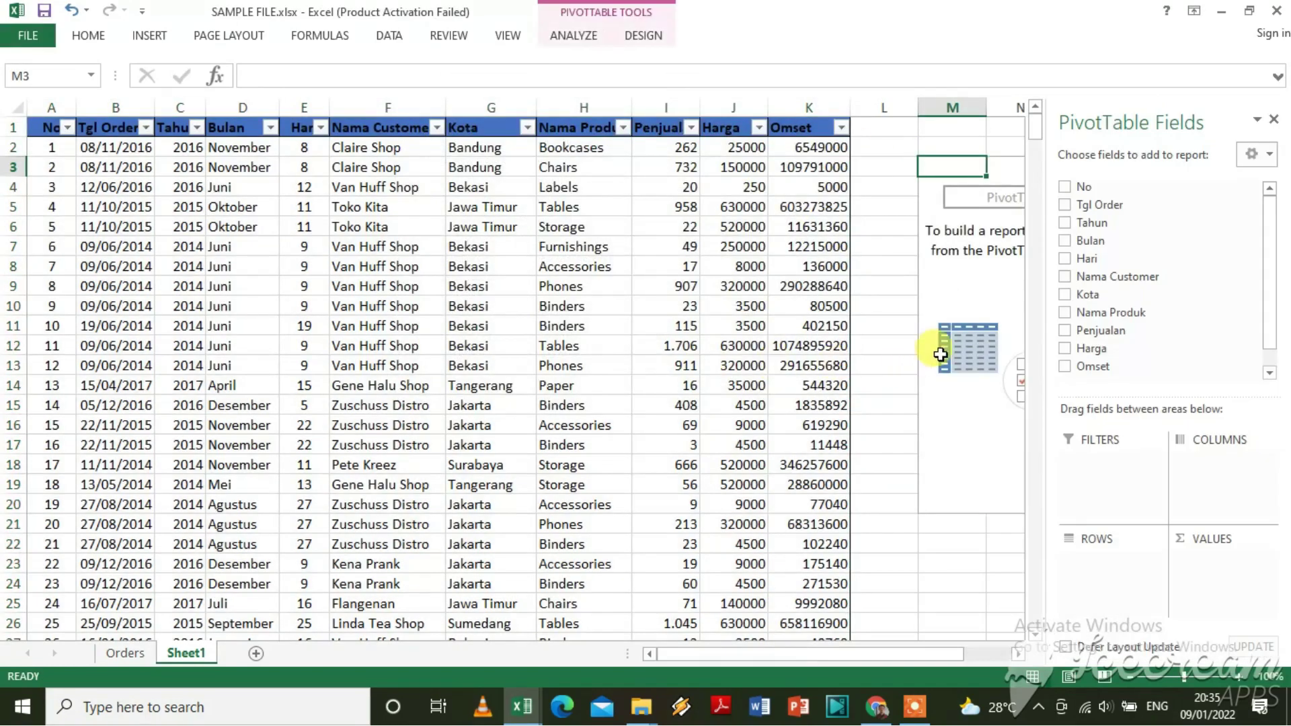
left_click(1019, 653)
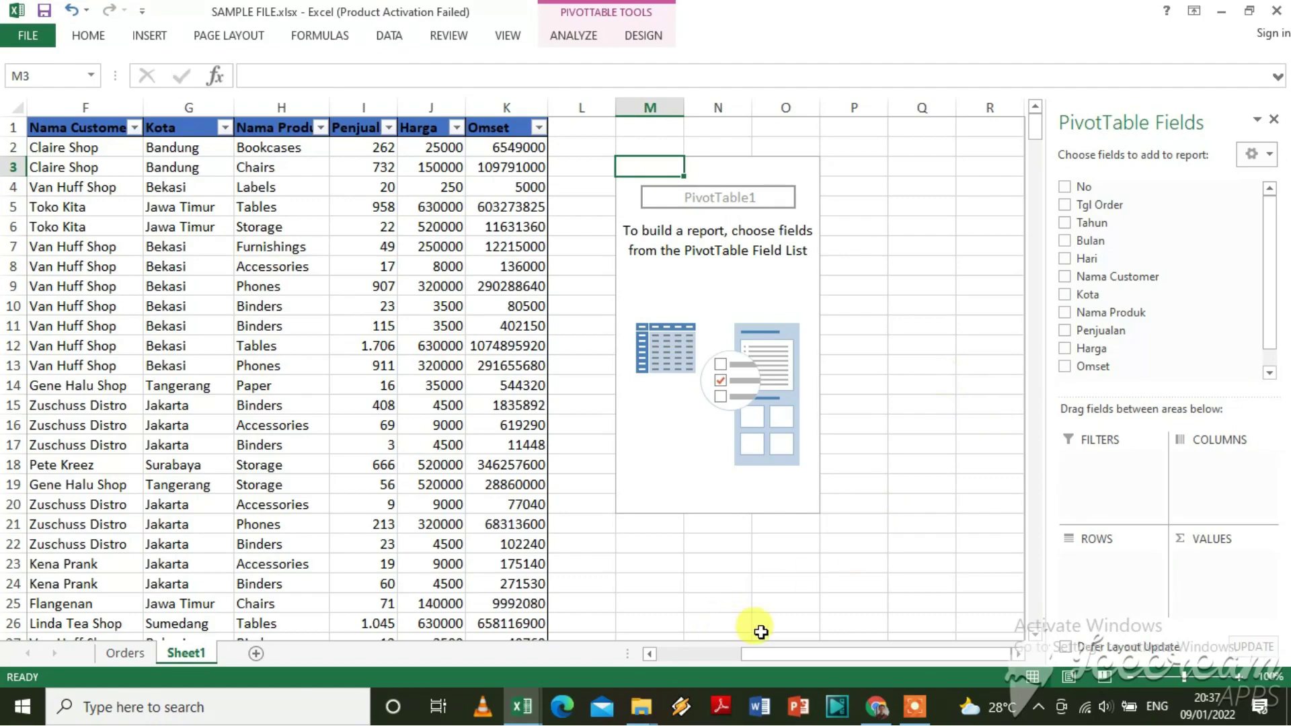
left_click_drag(778, 654, 669, 654)
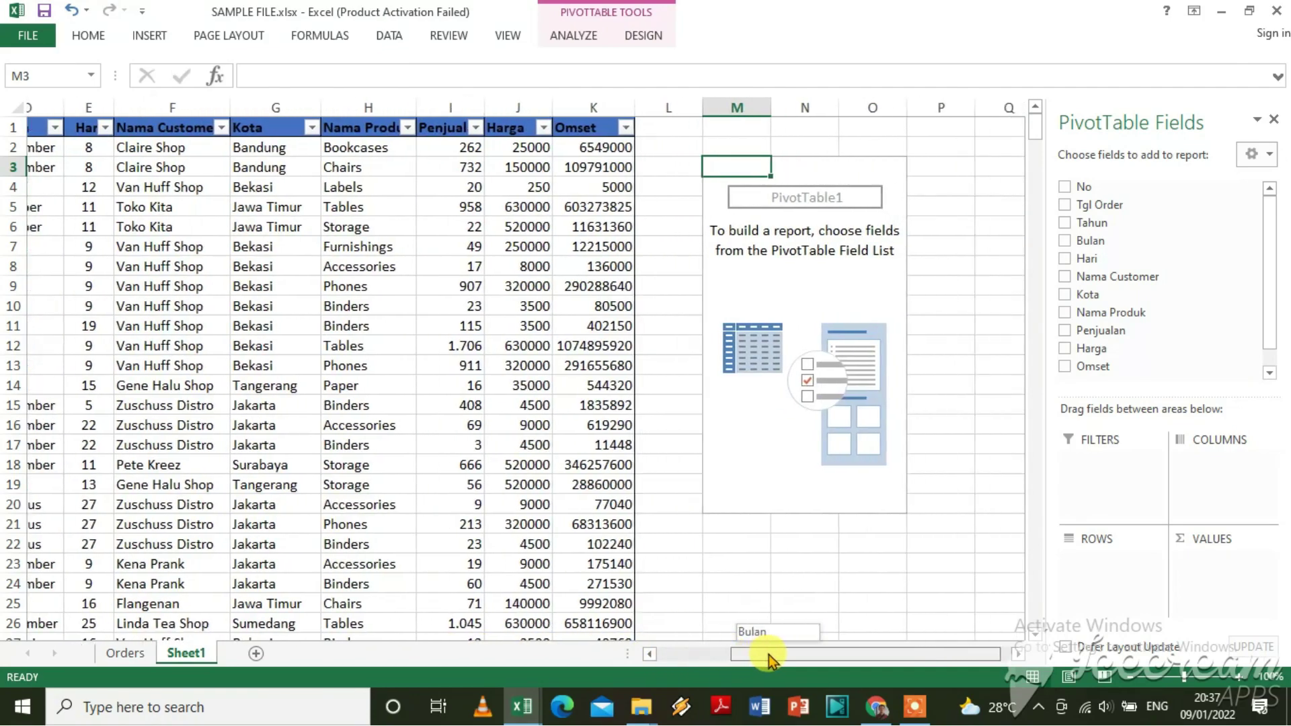
left_click_drag(675, 656, 769, 655)
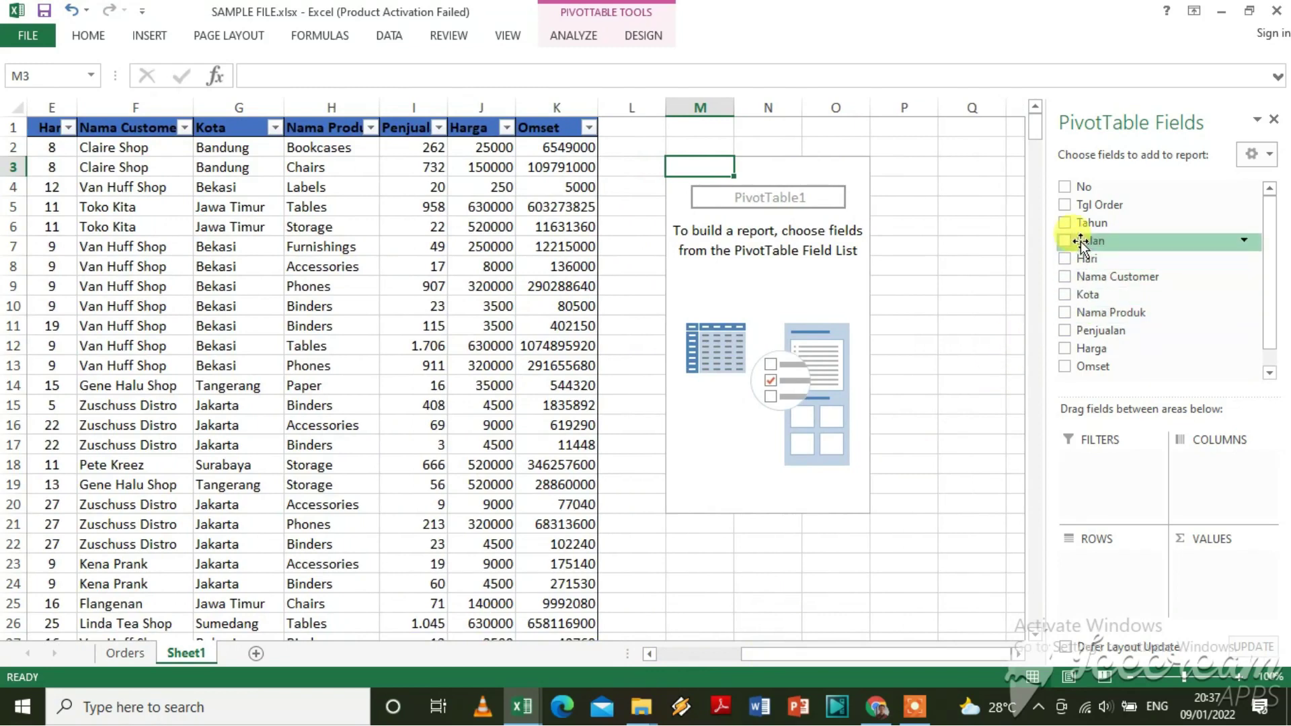
Add Bulan, Nama Customer and Penjualan to the pivot, with Bulan moved to COLUMNS.
left_click(1065, 240)
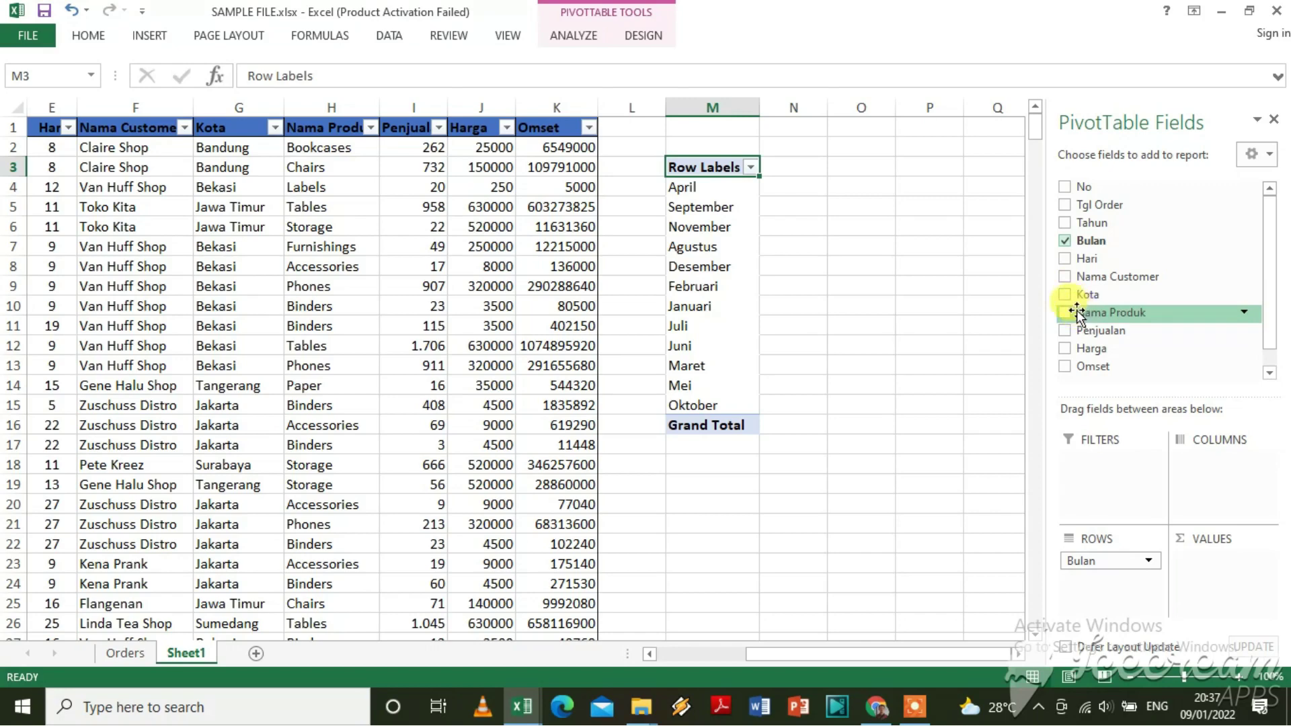
left_click(1066, 276)
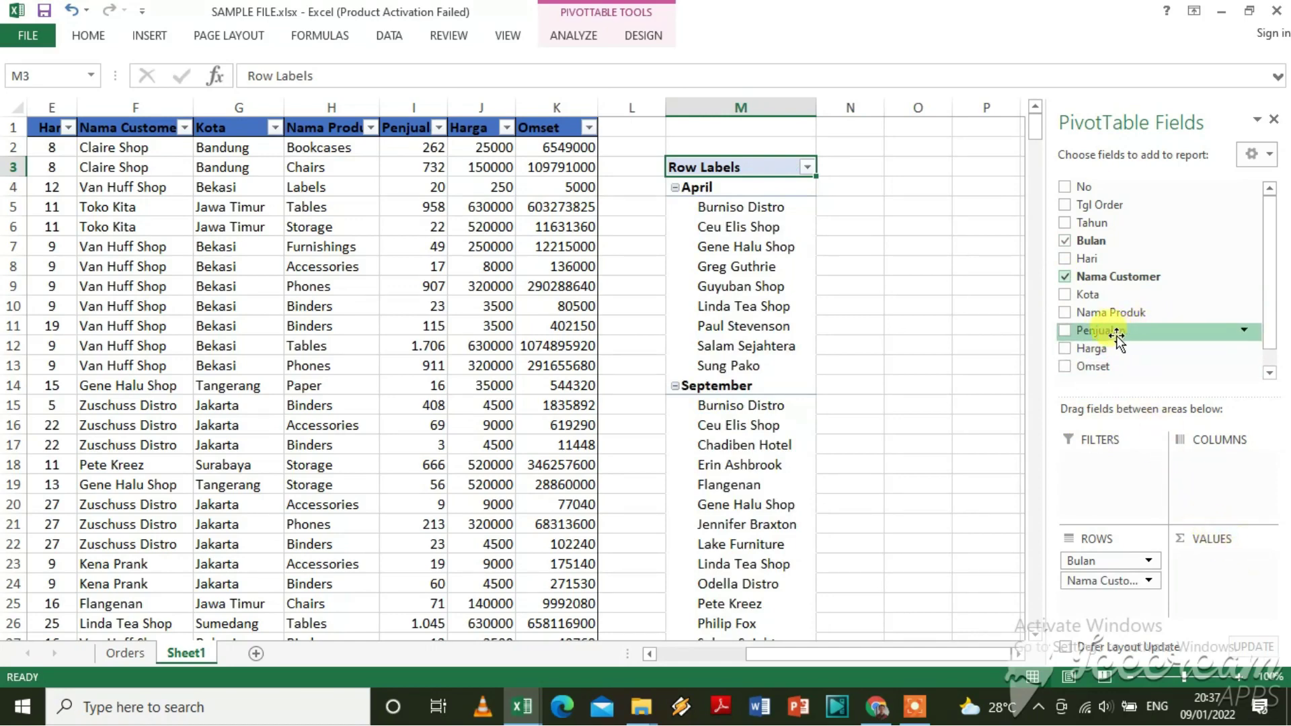
left_click(1065, 331)
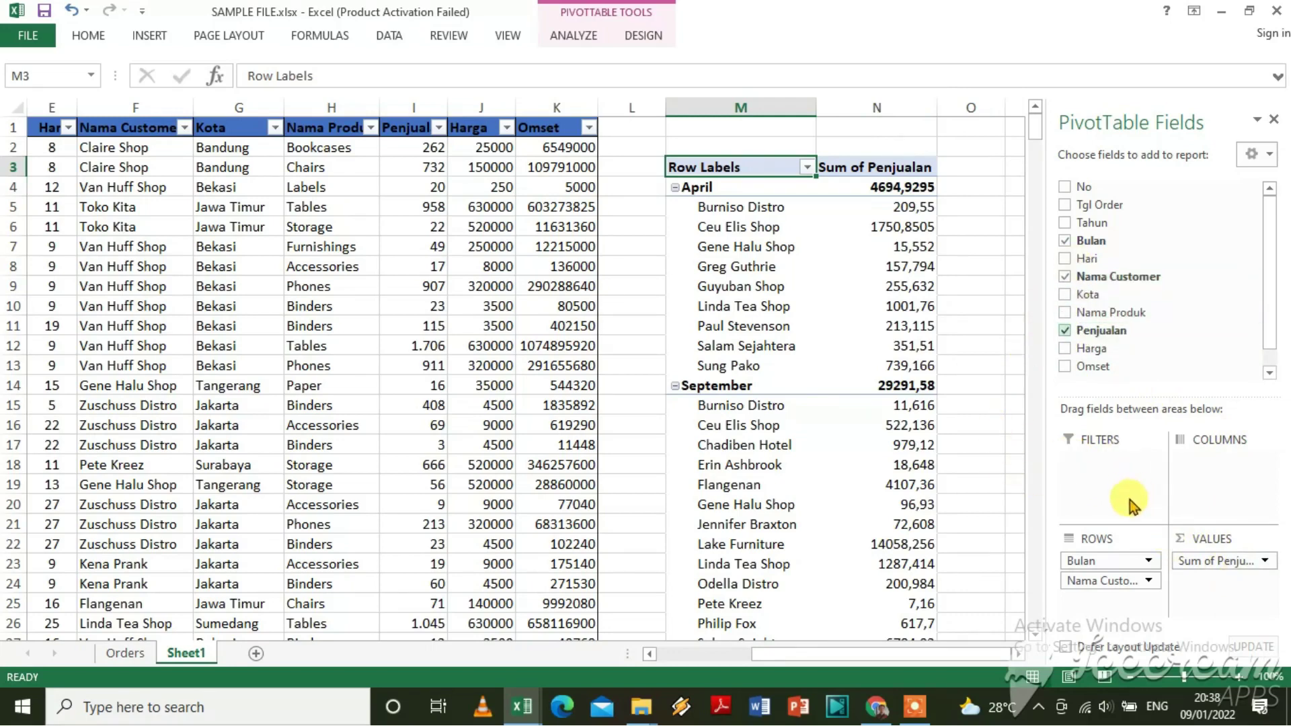
left_click_drag(1121, 563, 1216, 500)
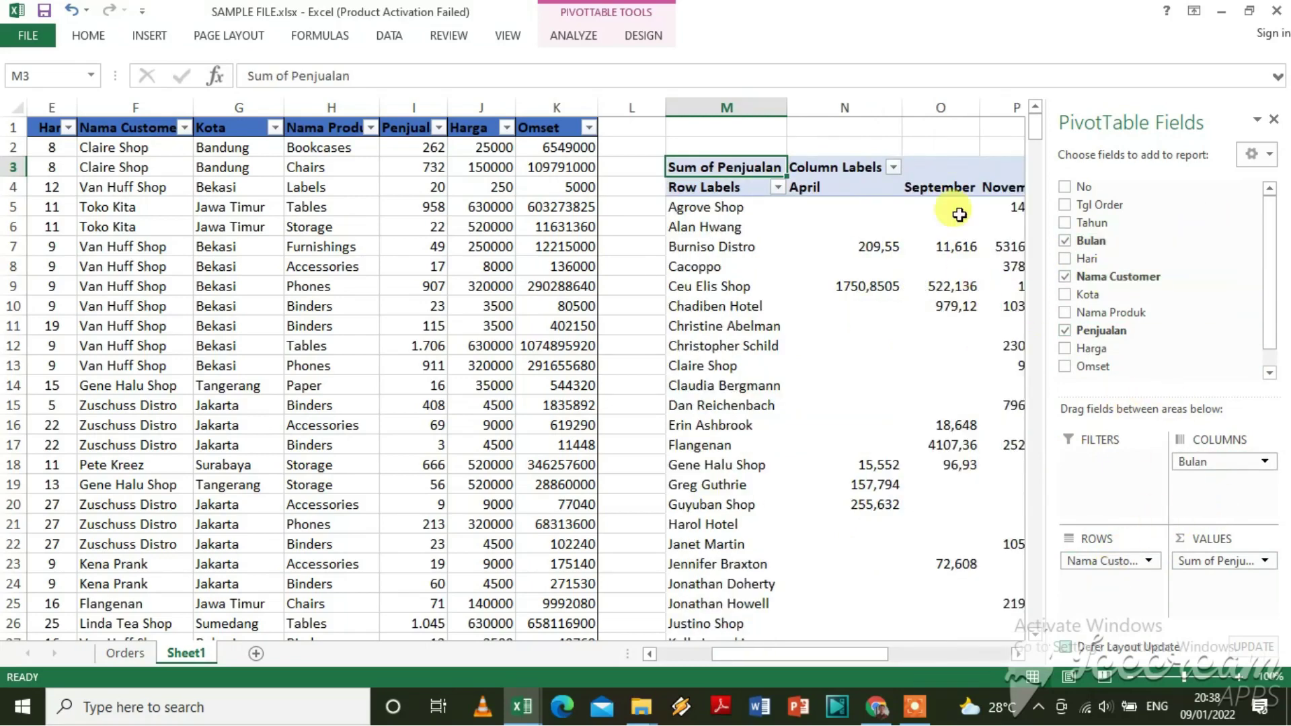
left_click(924, 137)
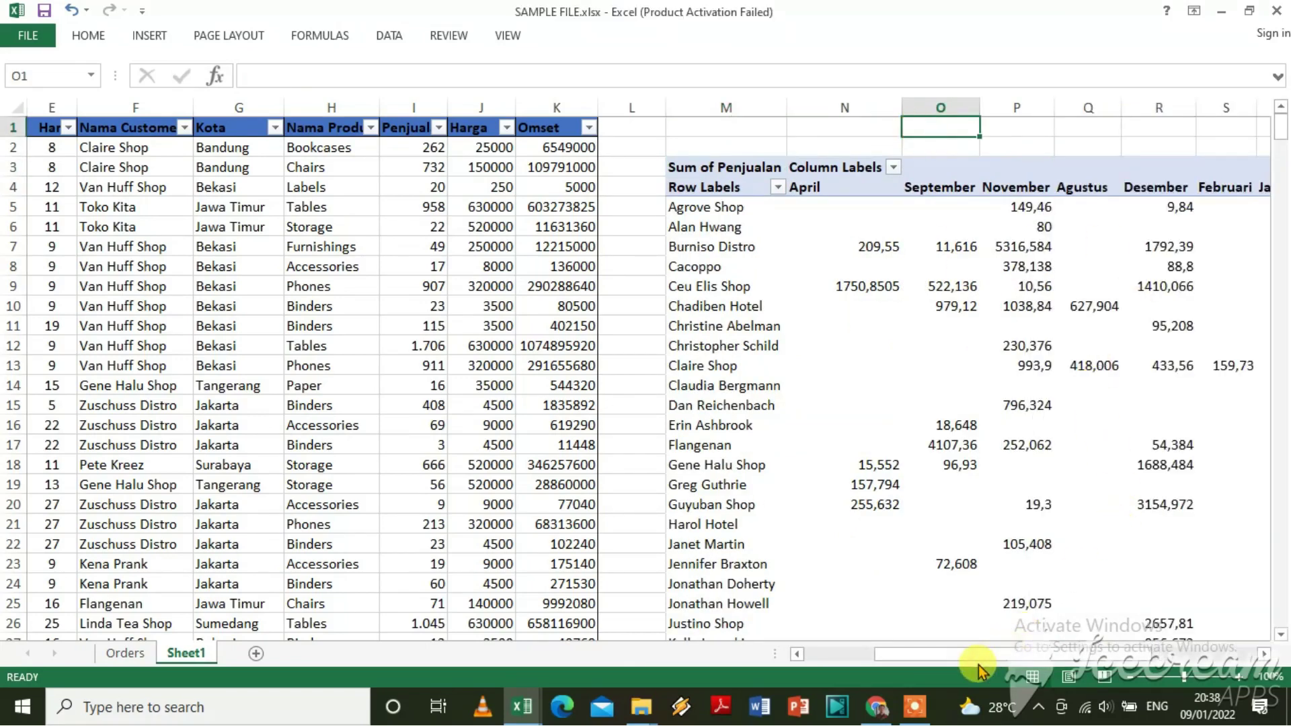
mouse_move(976, 656)
left_mouse_down()
mouse_move(1114, 656)
mouse_move(1063, 659)
left_mouse_up()
scroll(975, 518, "down", 4)
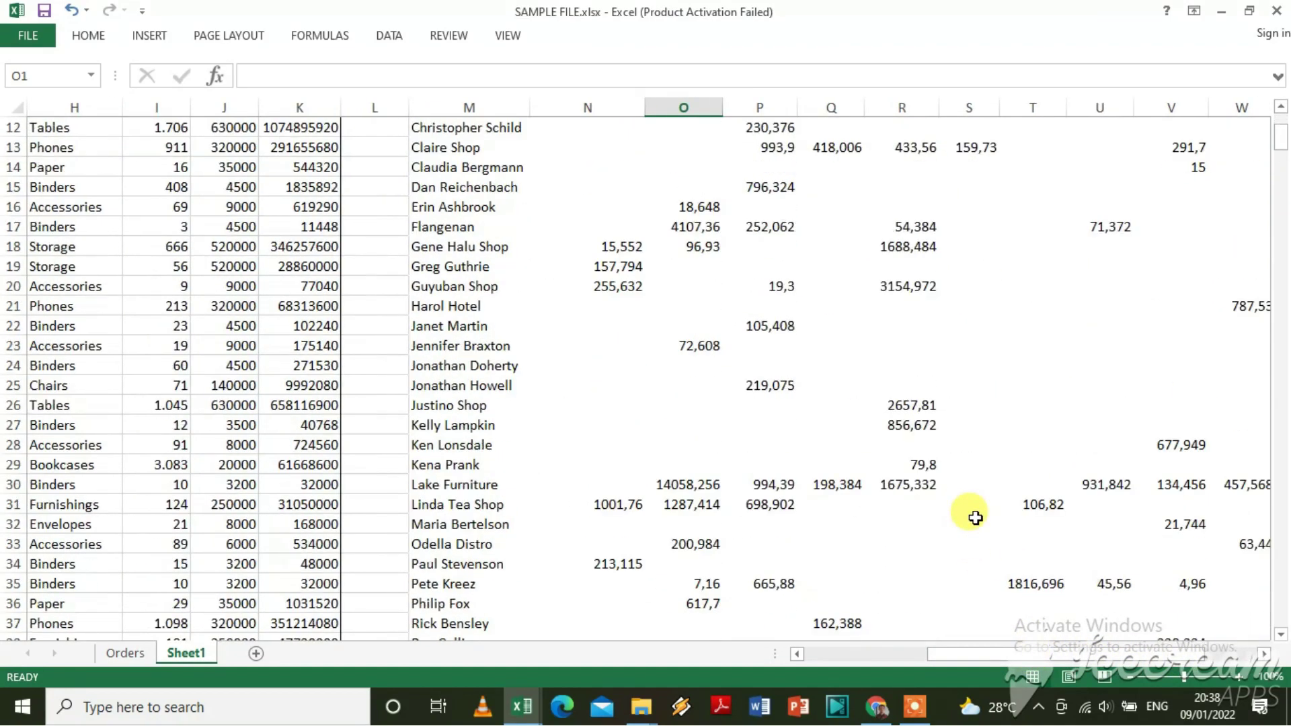
scroll(975, 518, "down", 2)
scroll(975, 517, "down", 4)
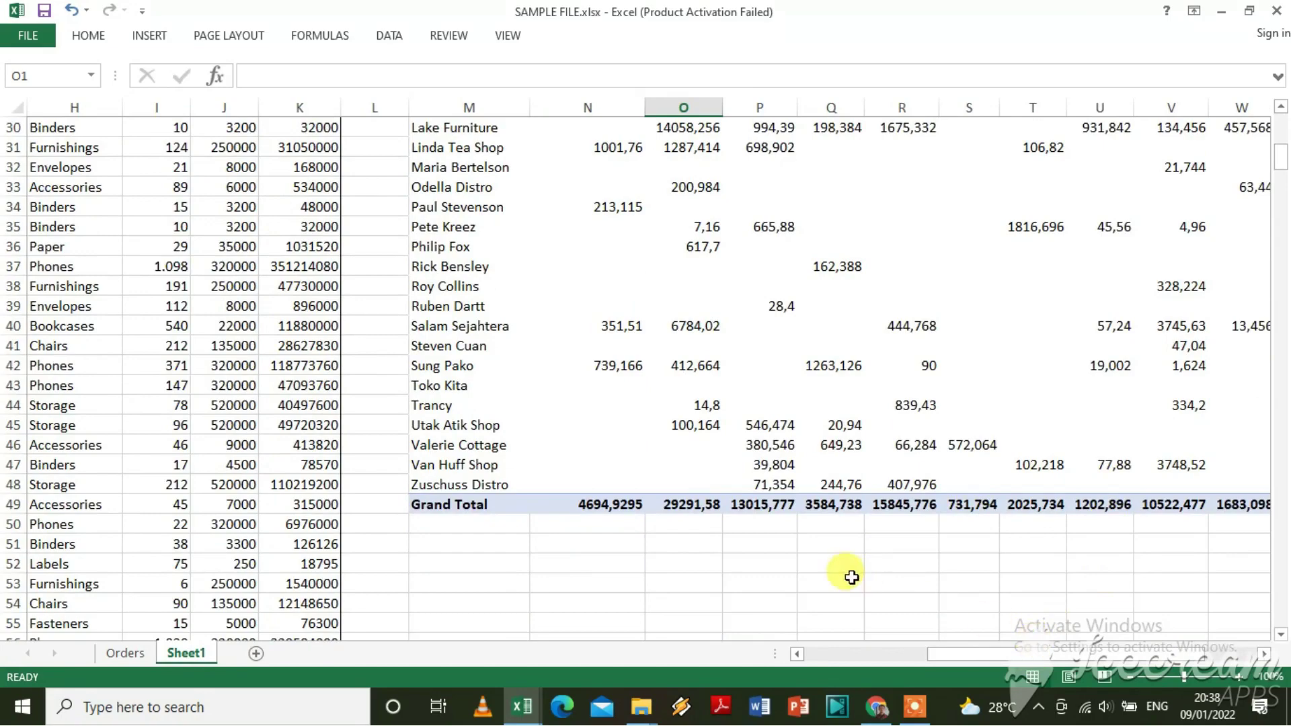
scroll(851, 575, "up", 3)
scroll(852, 576, "up", 4)
scroll(852, 572, "up", 3)
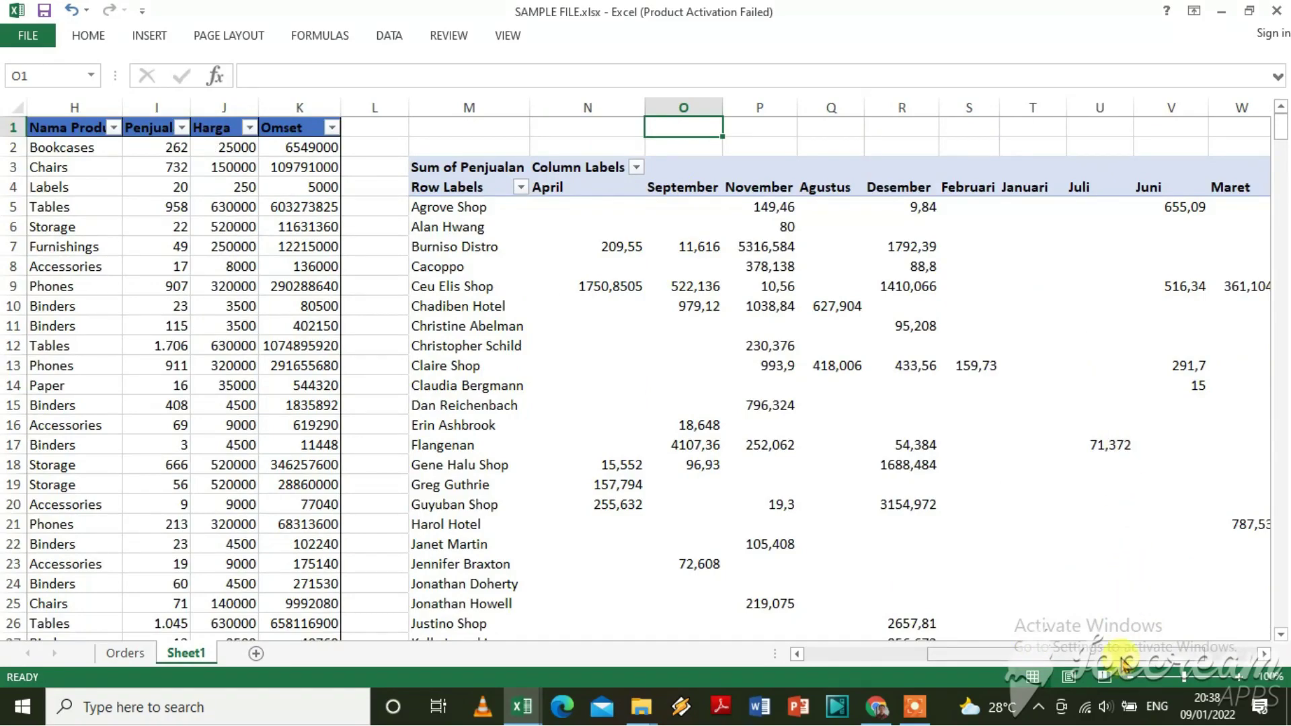
scroll(1125, 665, "right", 3)
scroll(1103, 663, "left", 6)
scroll(1093, 663, "right", 1)
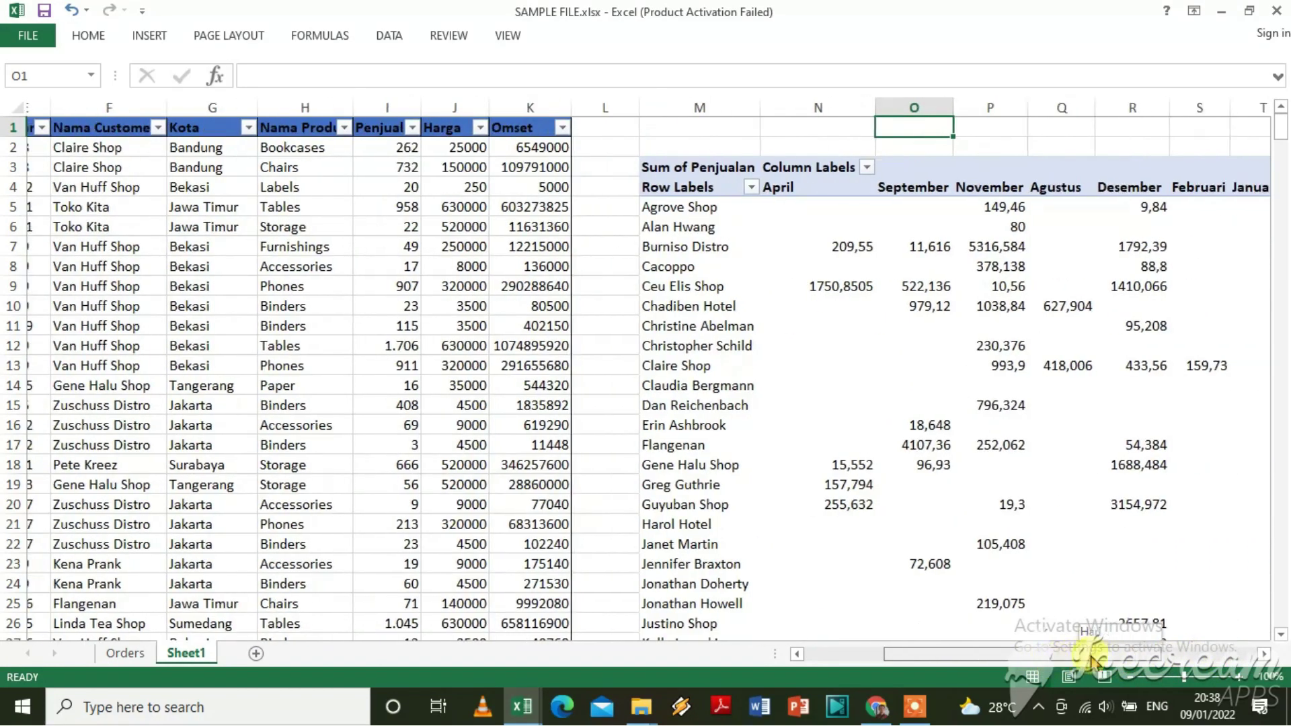
scroll(1093, 662, "right", 1)
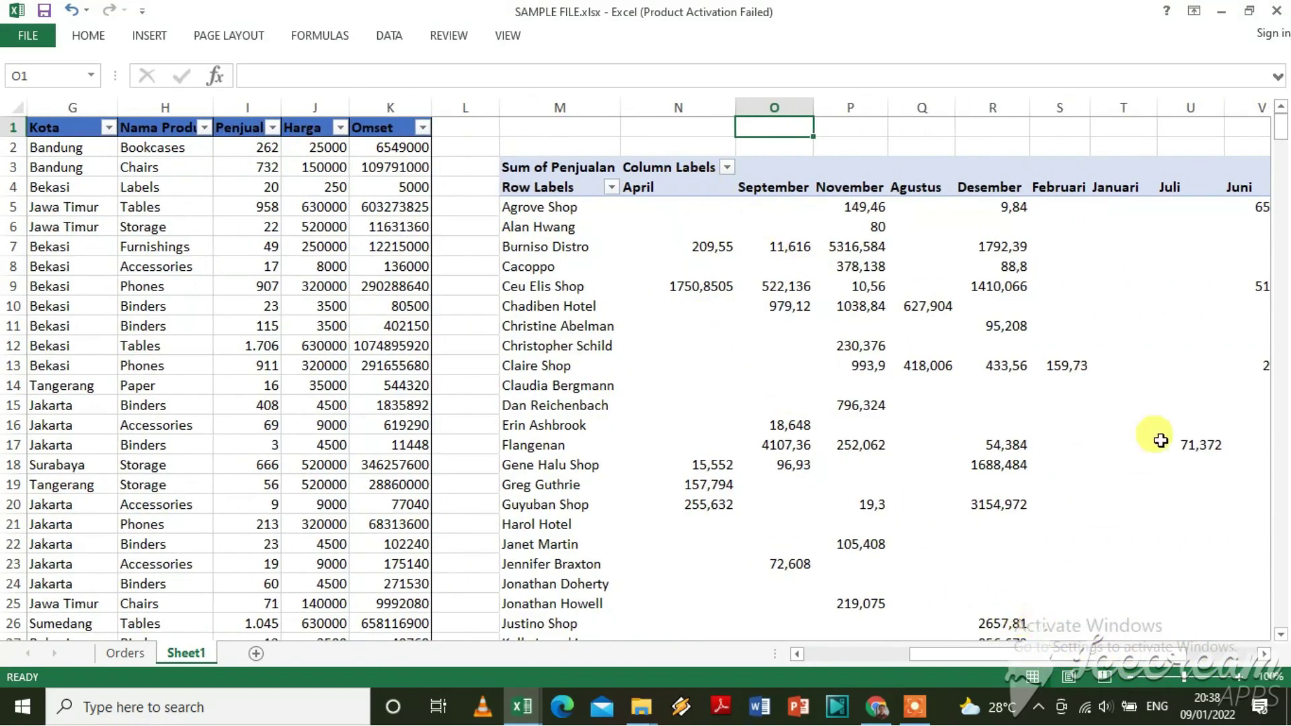
mouse_move(1282, 131)
left_mouse_down()
mouse_move(1285, 222)
mouse_move(1285, 178)
left_mouse_up()
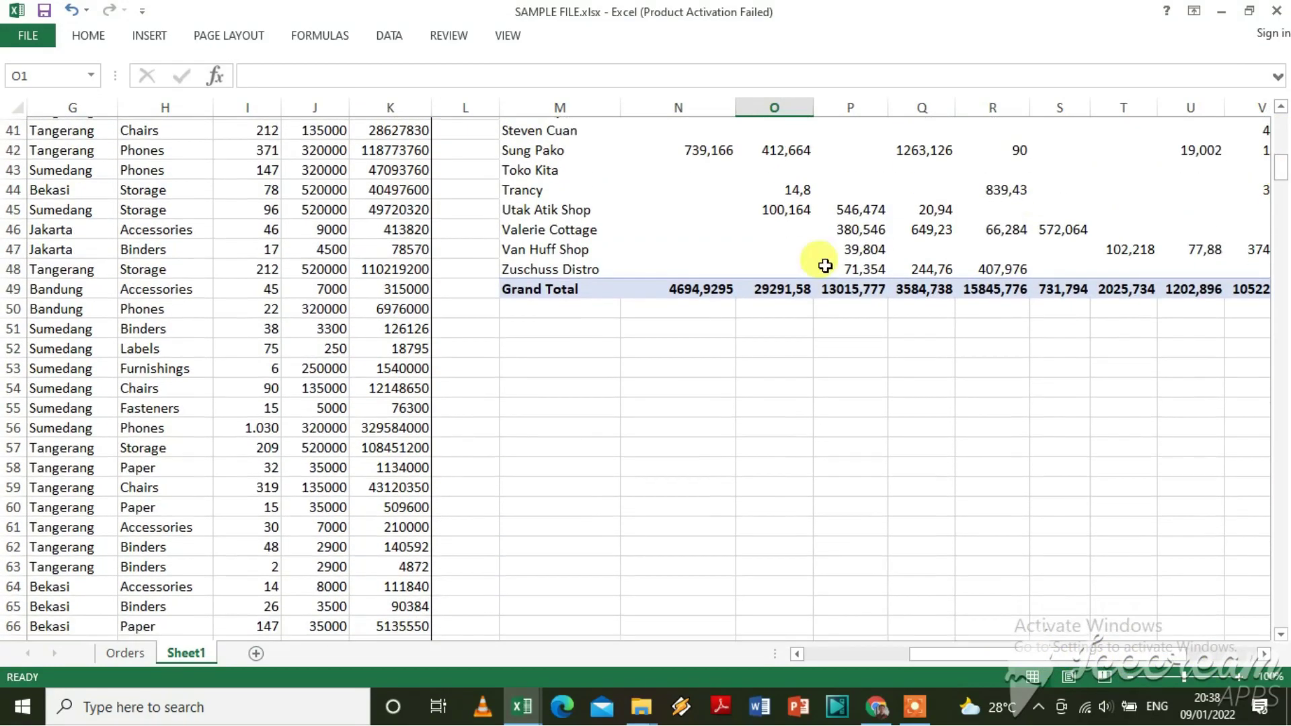
left_click(713, 286)
scroll(828, 329, "up", 1)
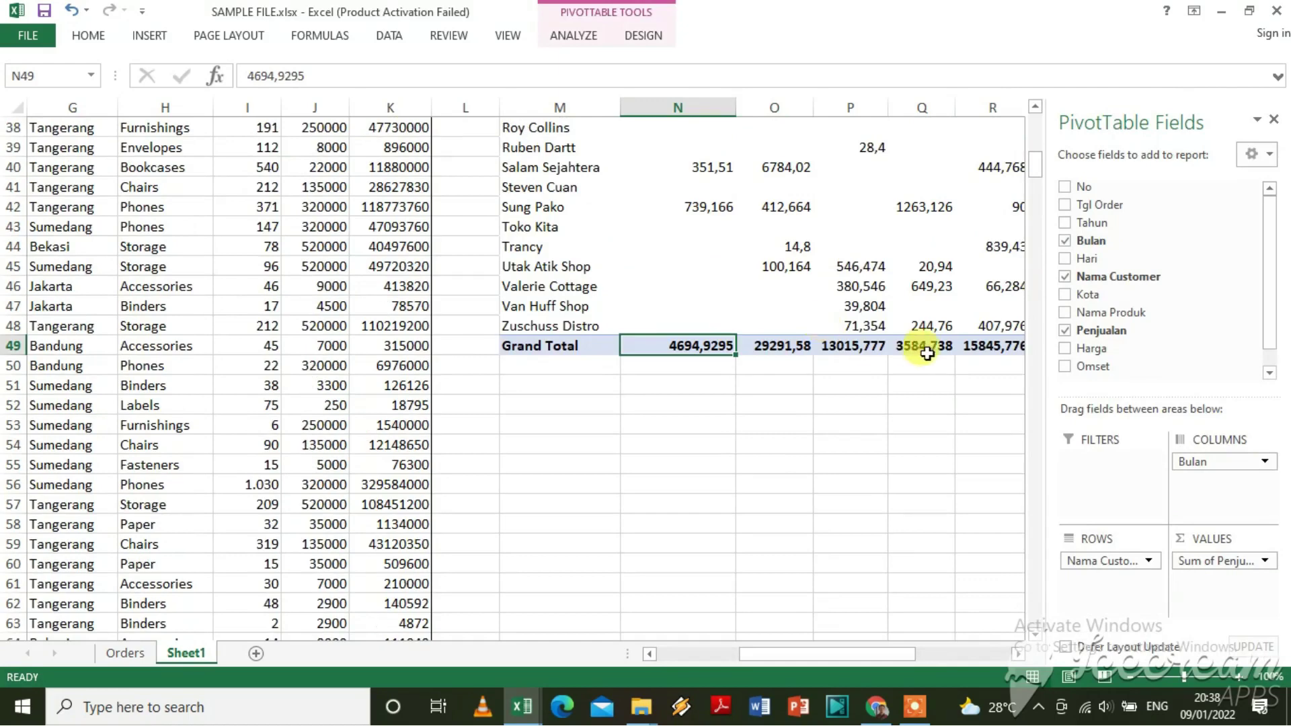
left_click(711, 385)
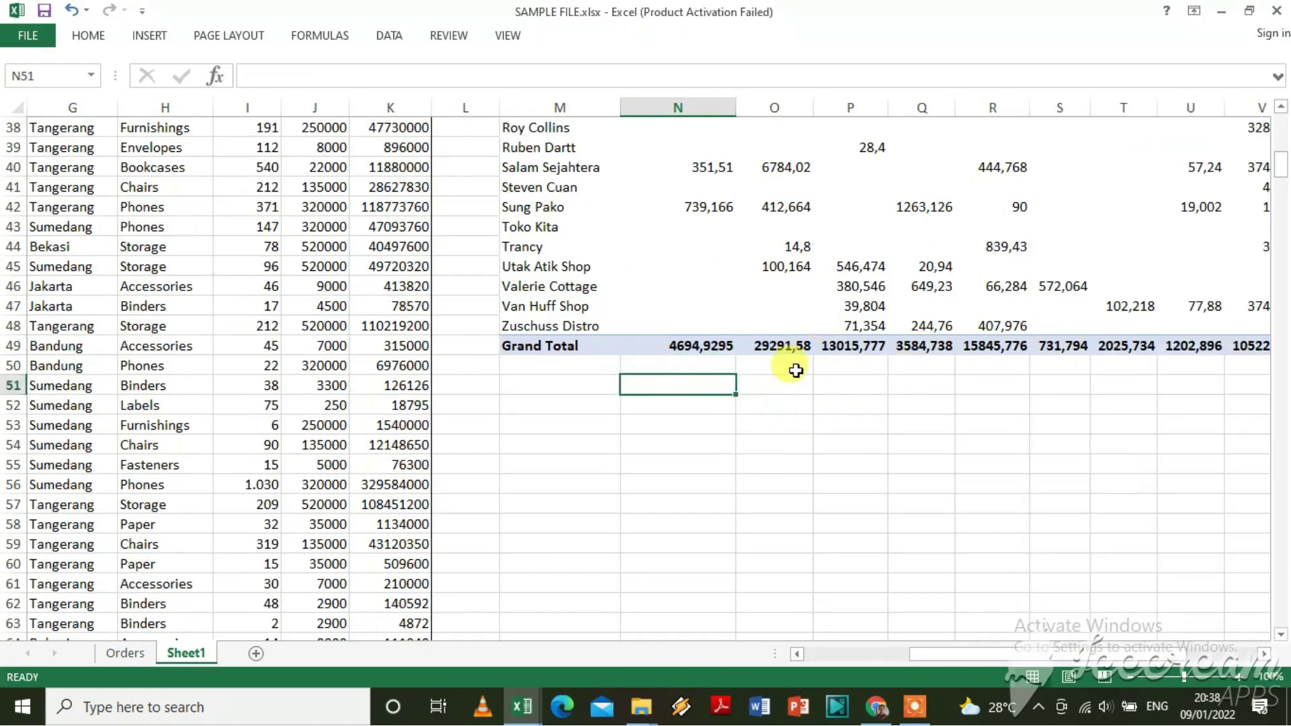
left_click_drag(1120, 654, 1227, 663)
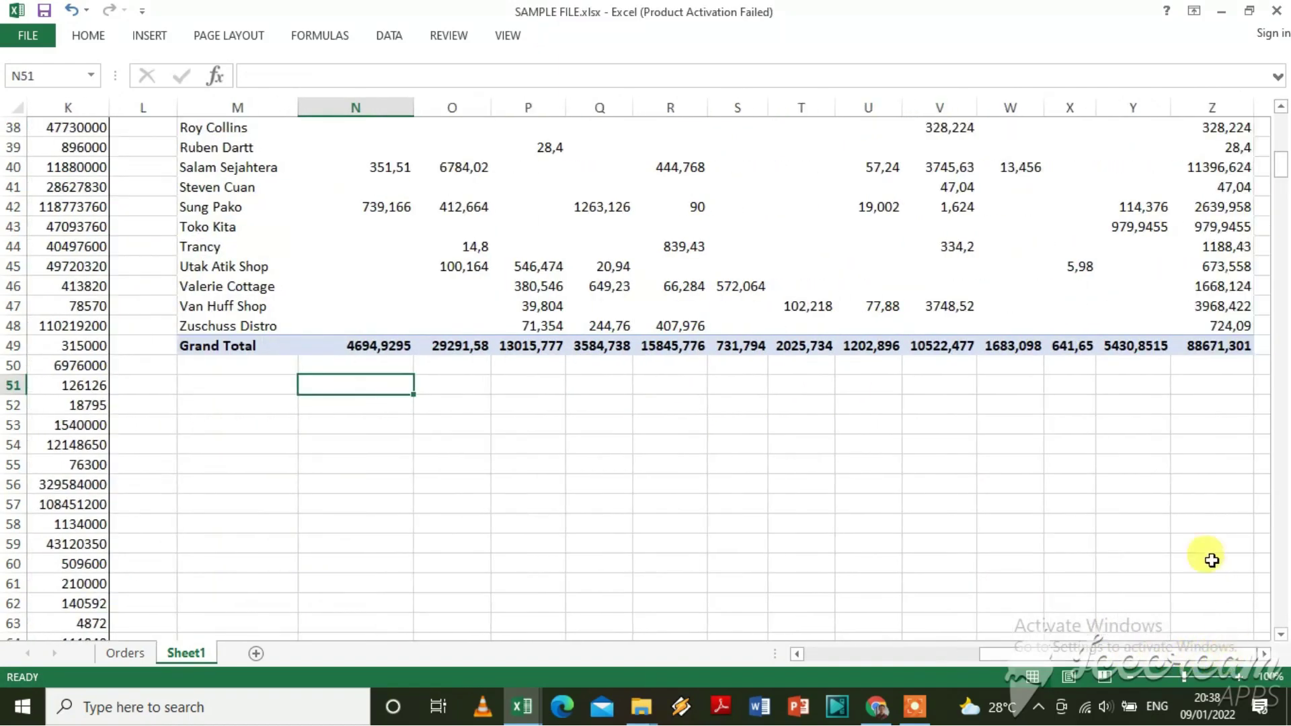
scroll(1201, 552, "up", 3)
scroll(1198, 549, "up", 2)
scroll(1195, 548, "up", 1)
scroll(1204, 548, "down", 2)
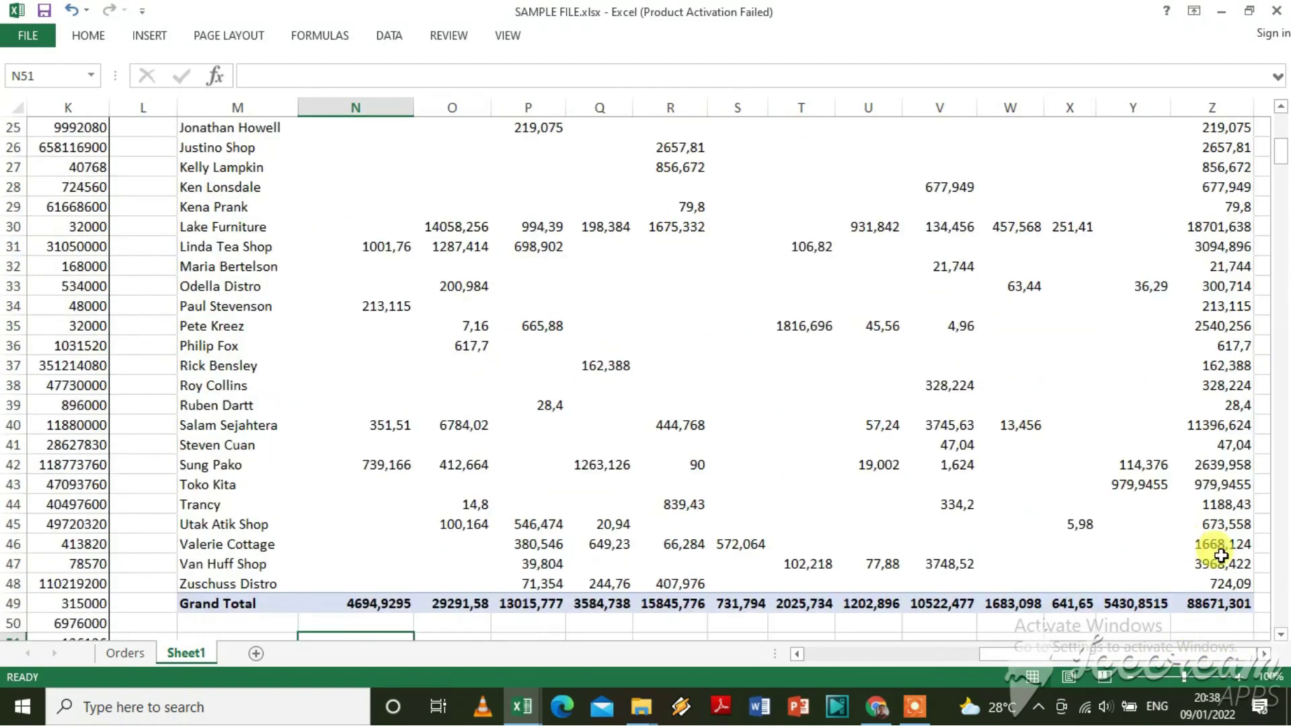
scroll(1217, 565, "down", 1)
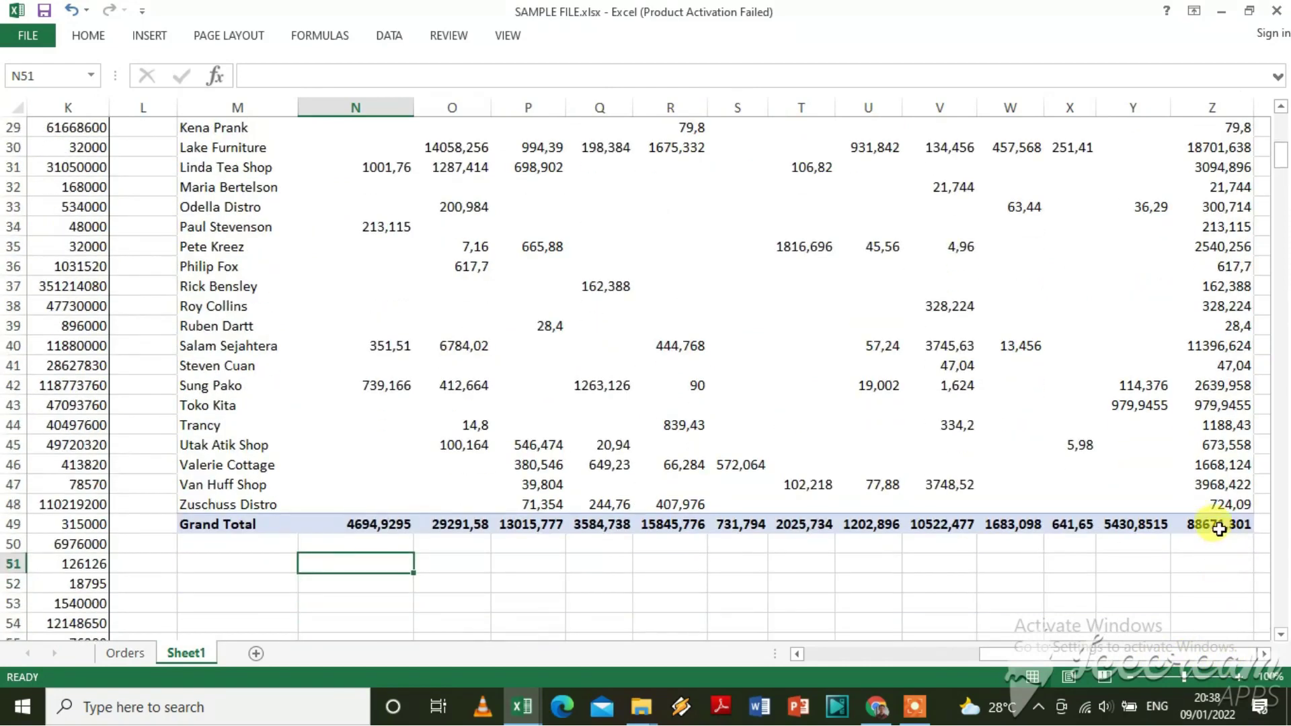
left_click(1220, 530)
left_click(956, 577)
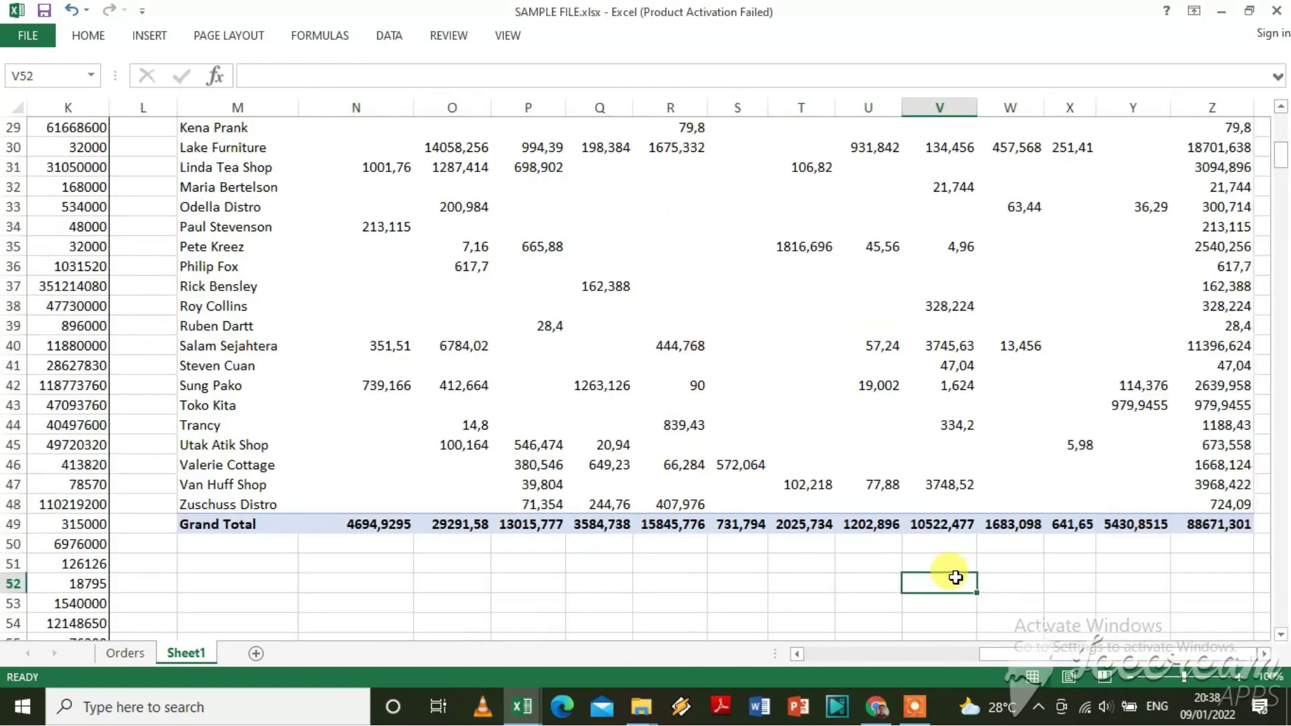
scroll(1014, 577, "up", 1)
scroll(1015, 577, "up", 3)
scroll(1019, 577, "up", 4)
scroll(1023, 577, "up", 1)
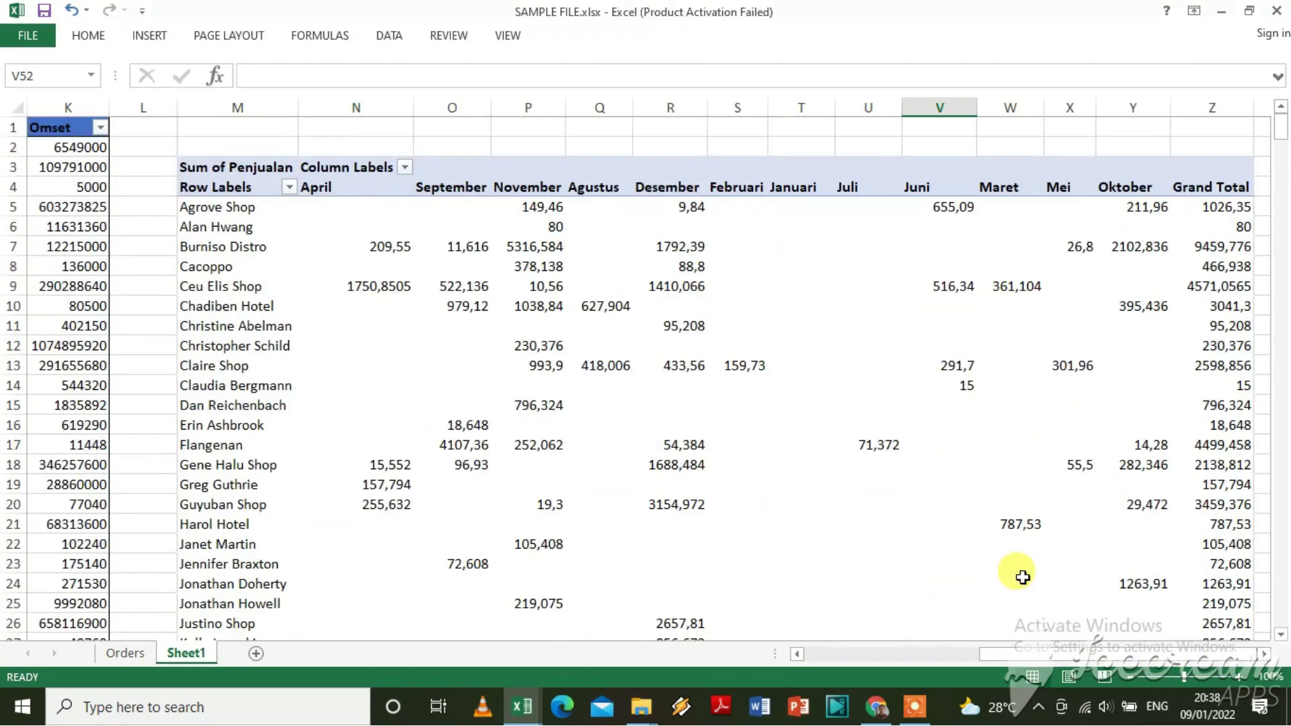
mouse_move(1216, 285)
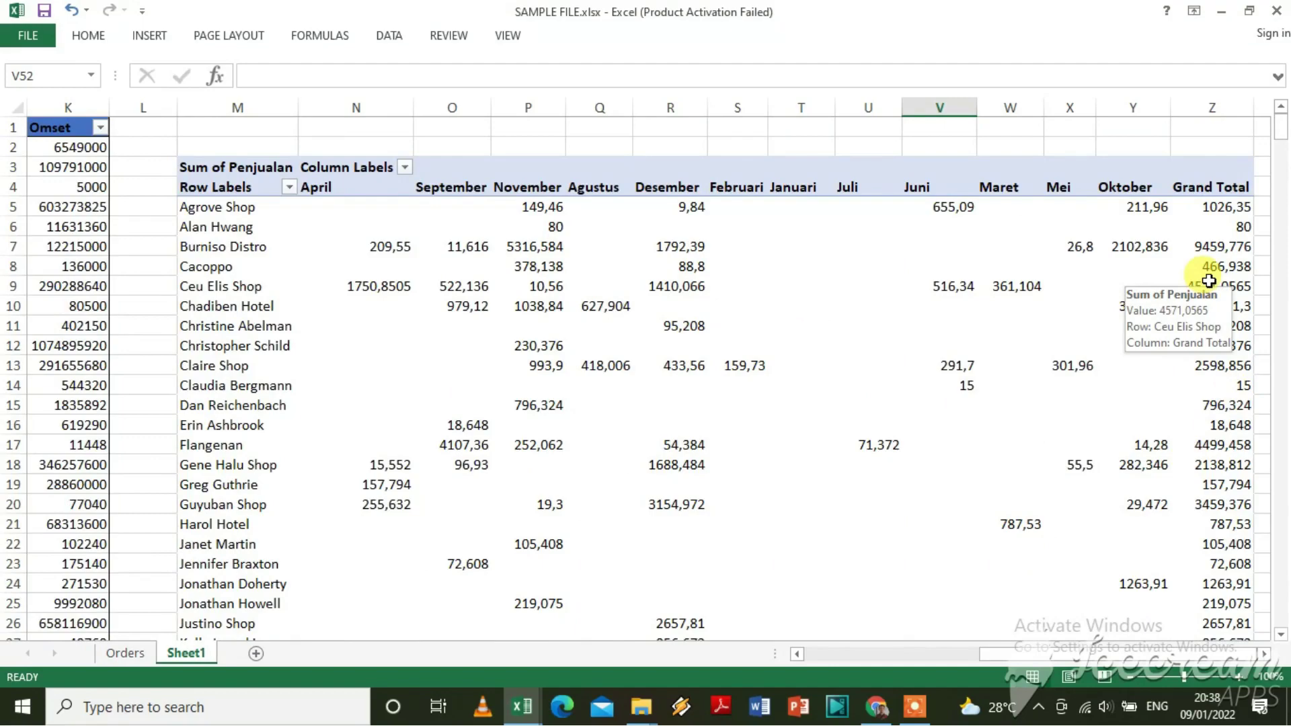
scroll(1207, 282, "down", 2)
scroll(1204, 280, "down", 2)
scroll(1201, 278, "down", 4)
scroll(1190, 277, "down", 2)
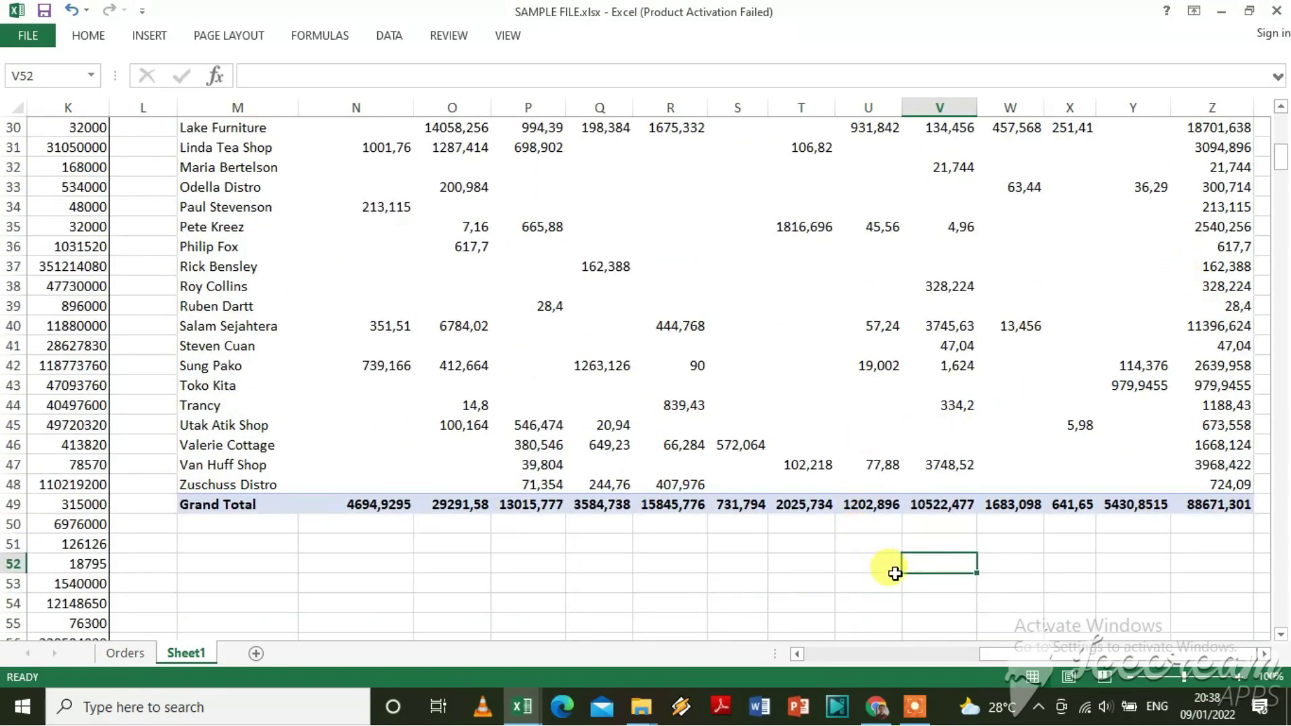
scroll(794, 561, "up", 1)
scroll(798, 549, "up", 3)
scroll(801, 538, "up", 2)
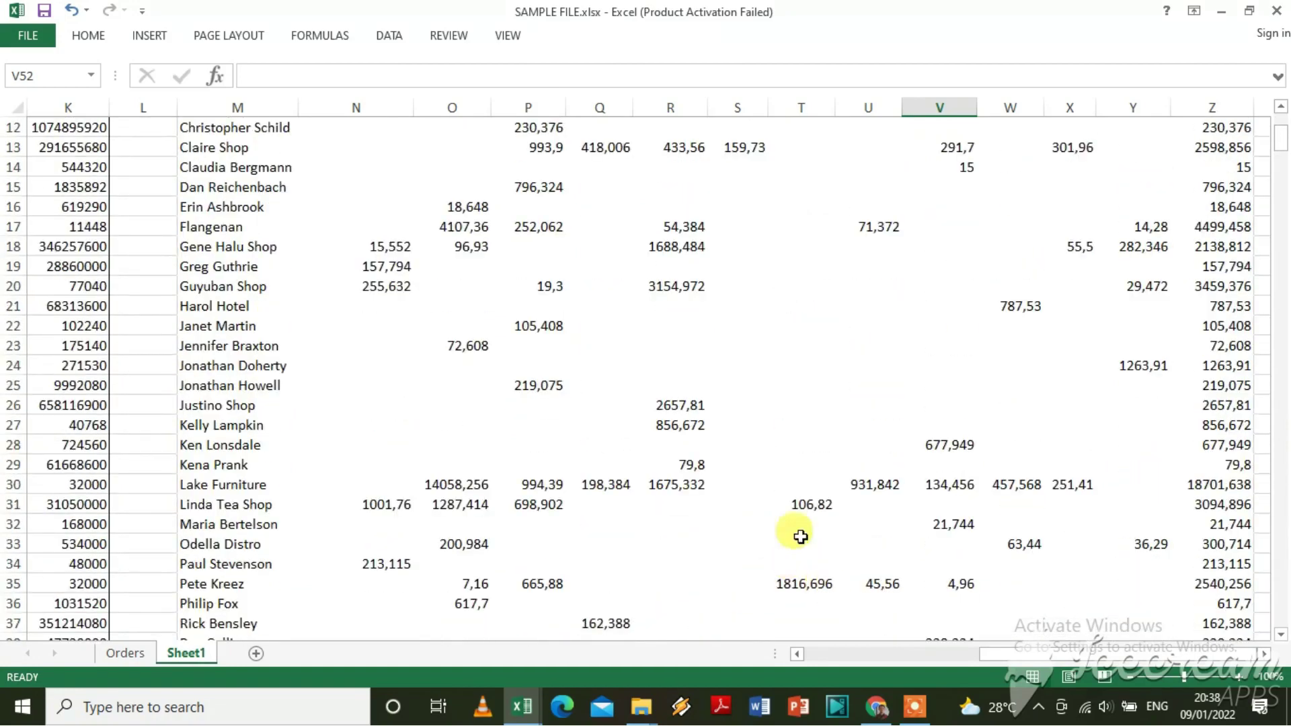
scroll(340, 404, "up", 3)
scroll(343, 414, "up", 1)
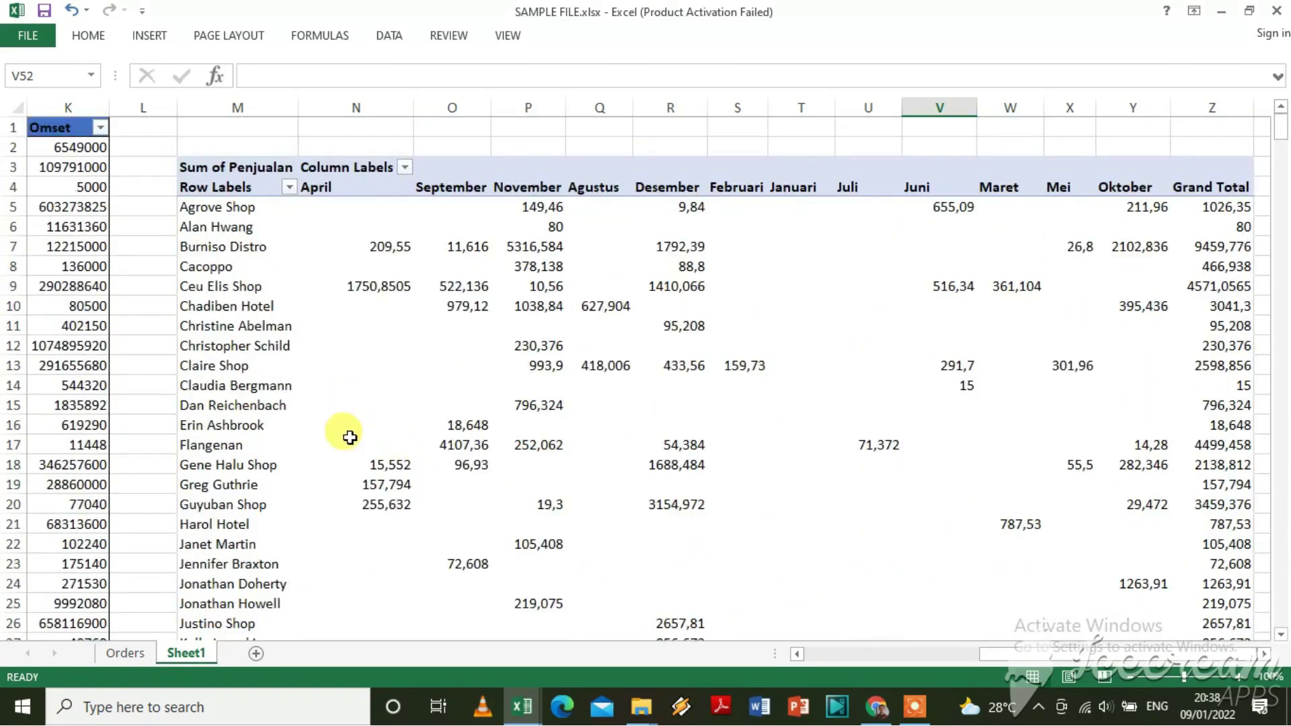
left_click(256, 296)
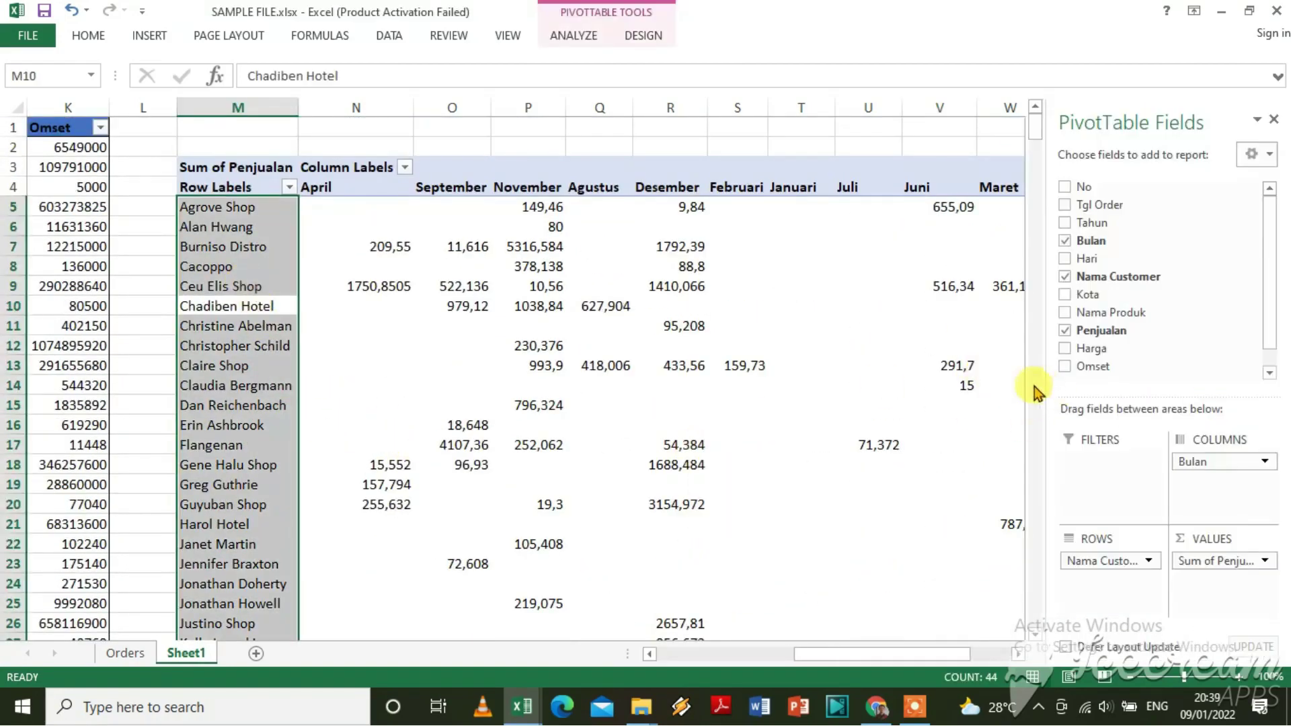
left_click(1068, 280)
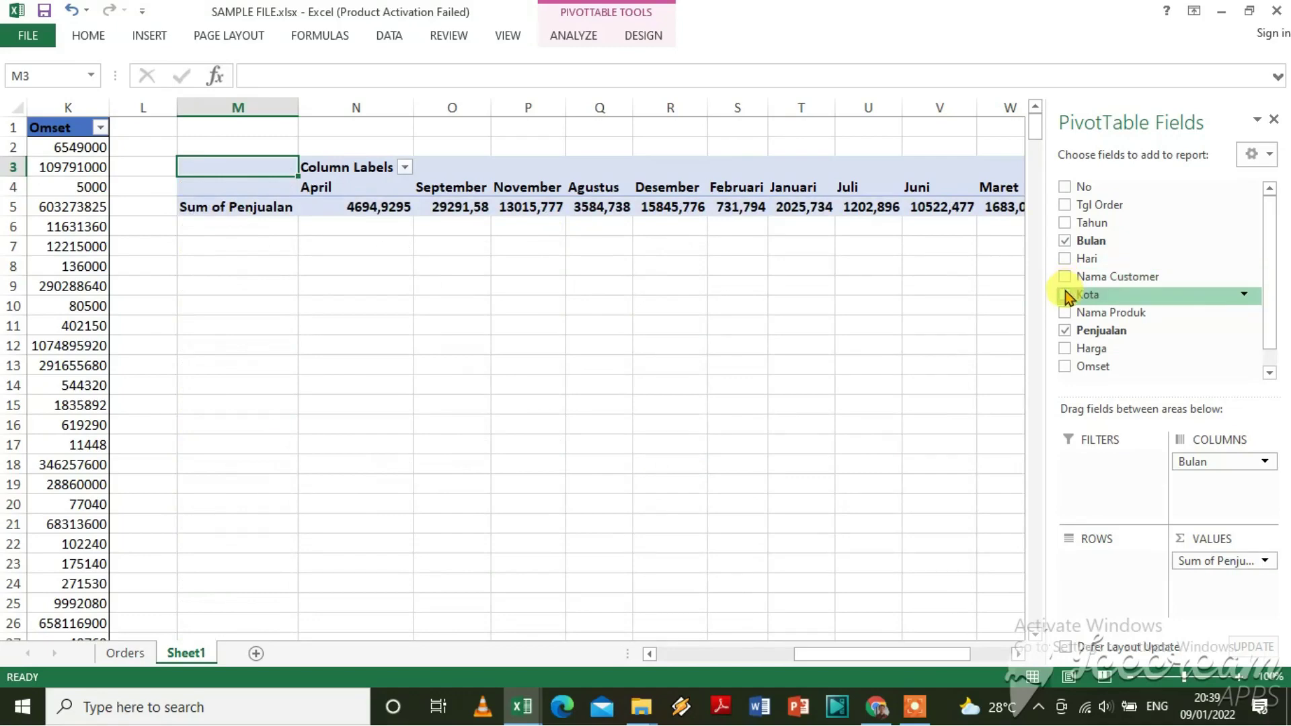
left_click(1065, 295)
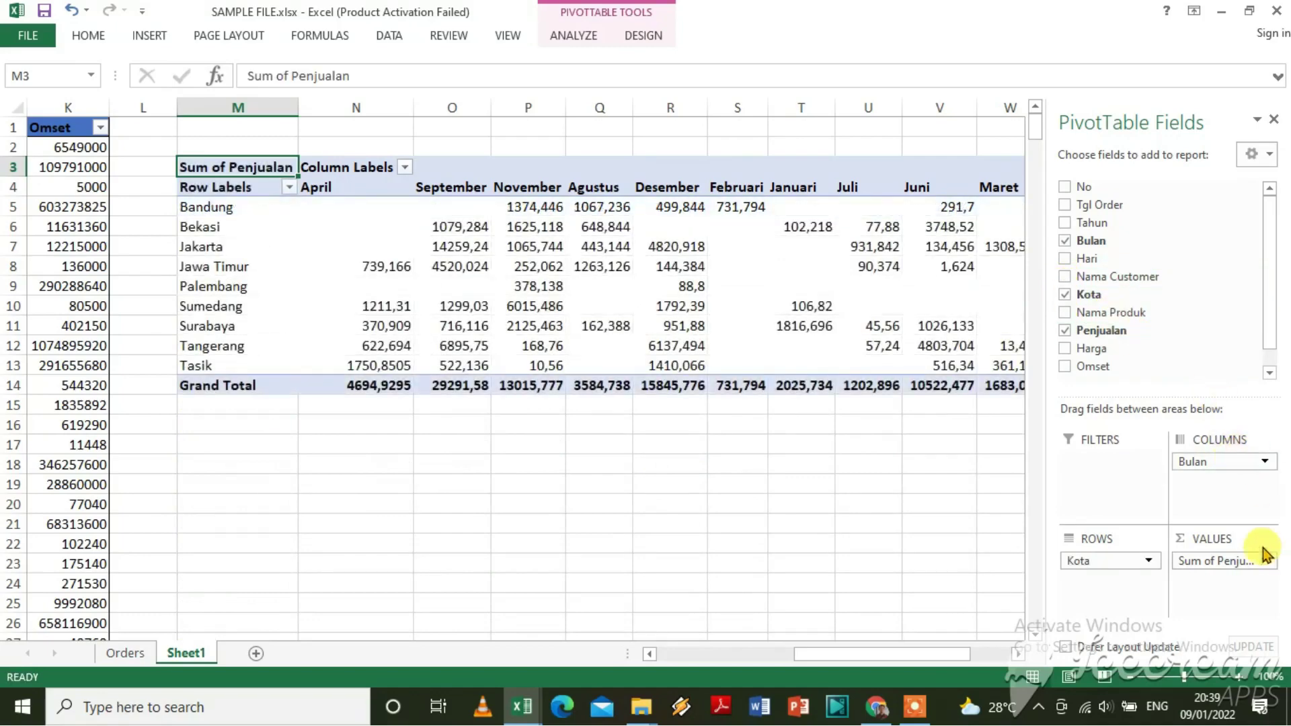
left_click(550, 542)
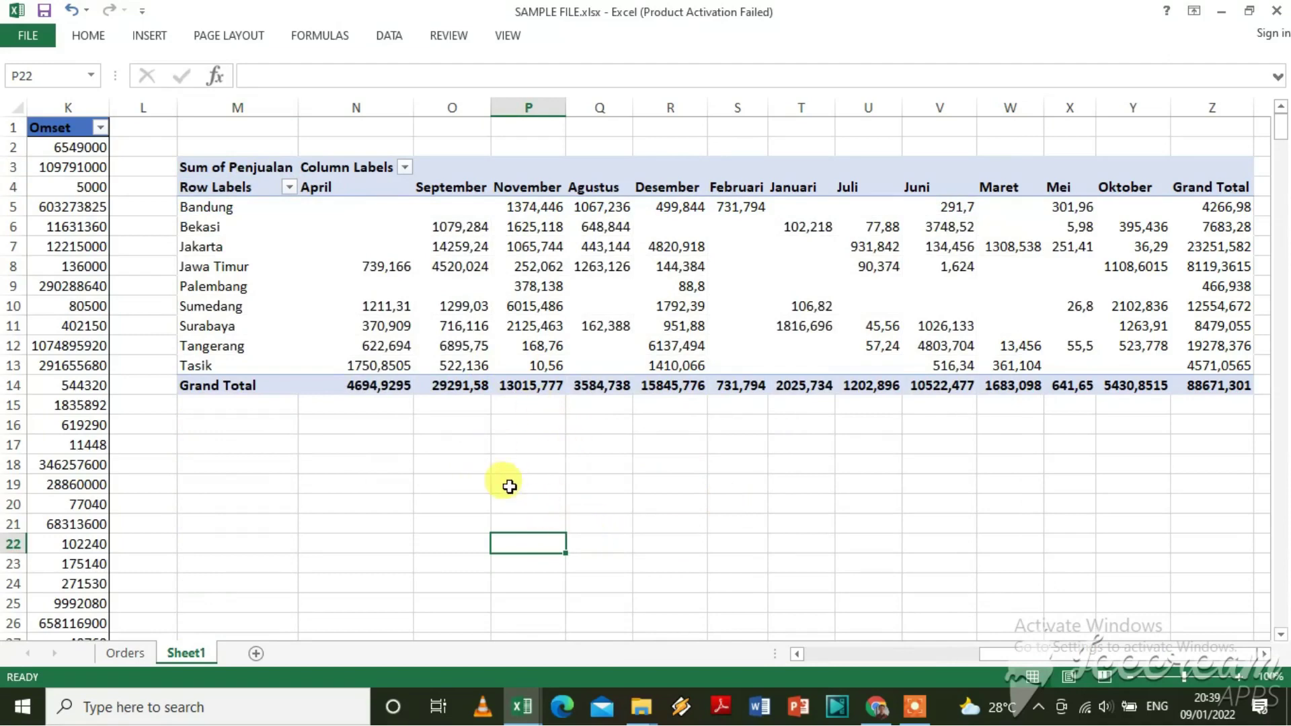
left_click(464, 485)
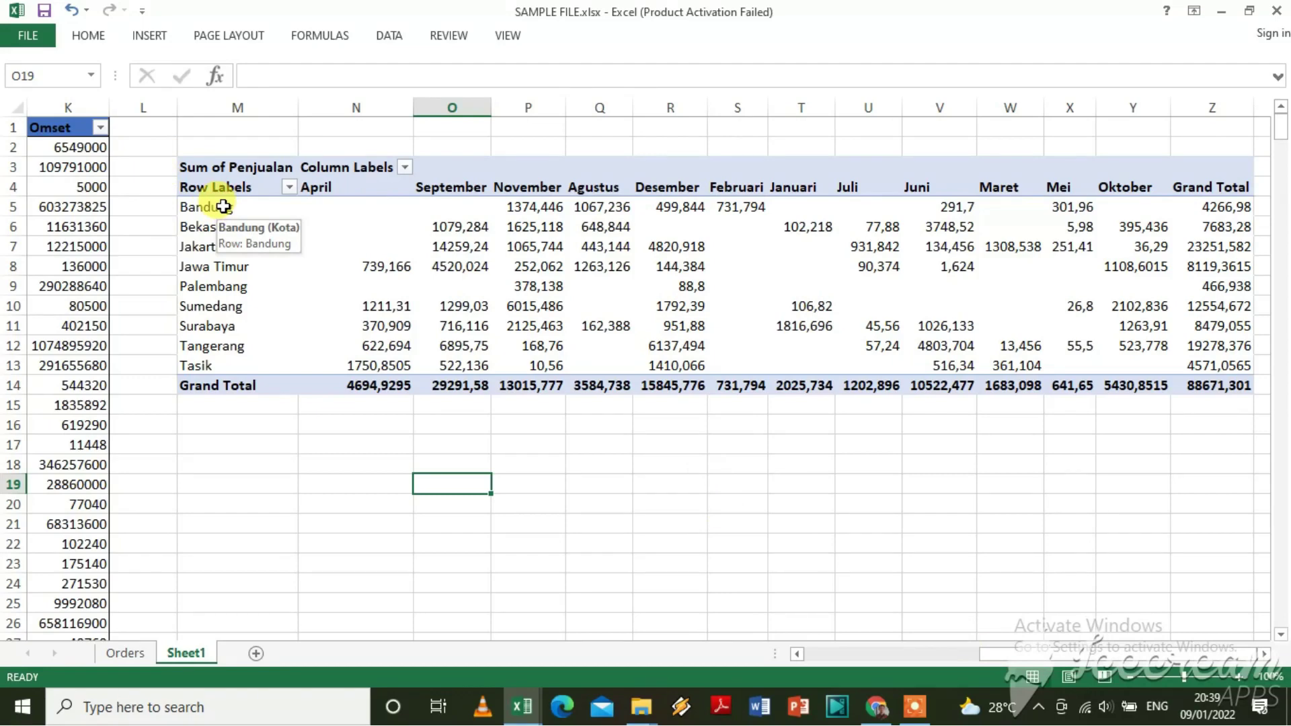
left_click(224, 206)
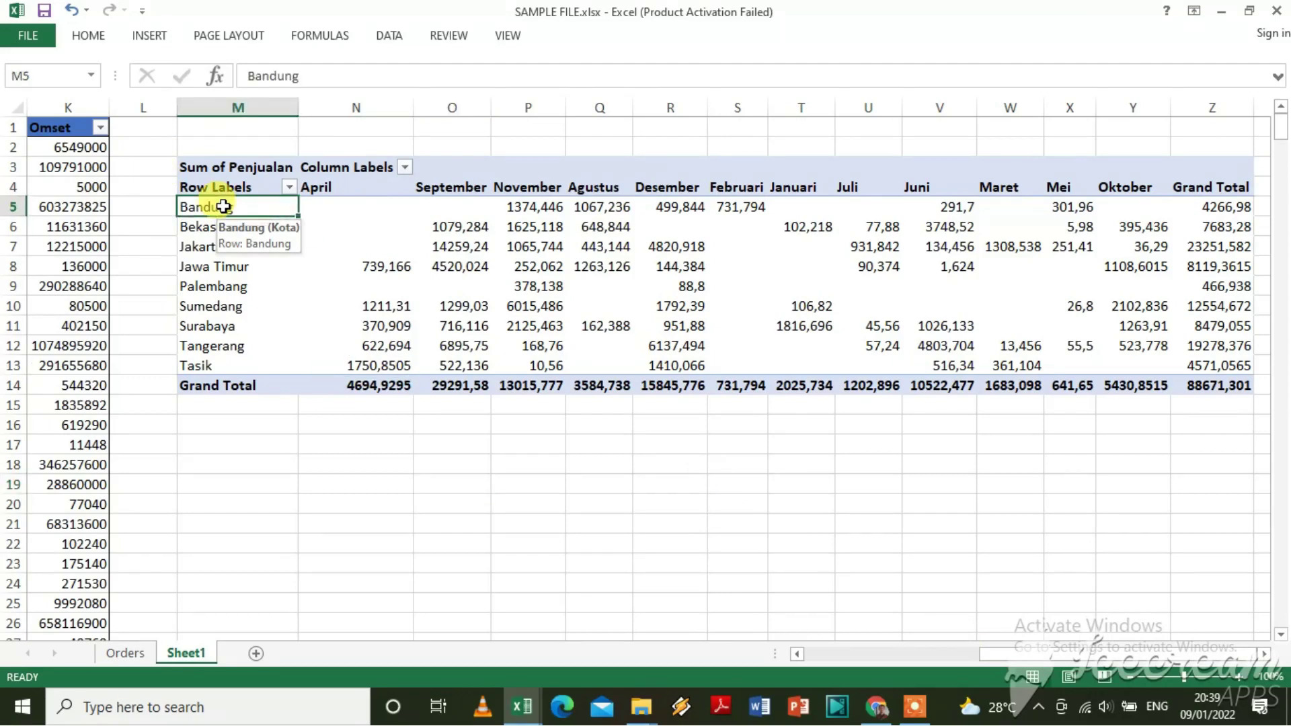
left_click_drag(224, 207, 222, 365)
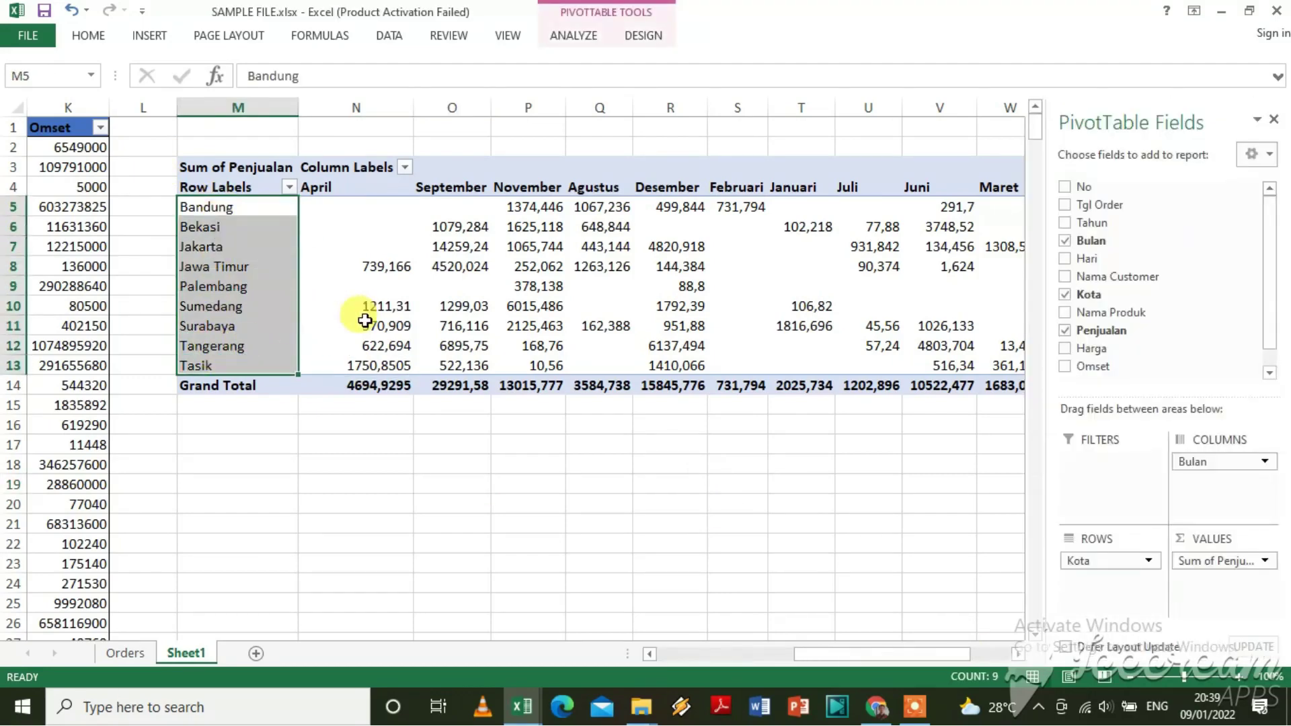
left_click(824, 463)
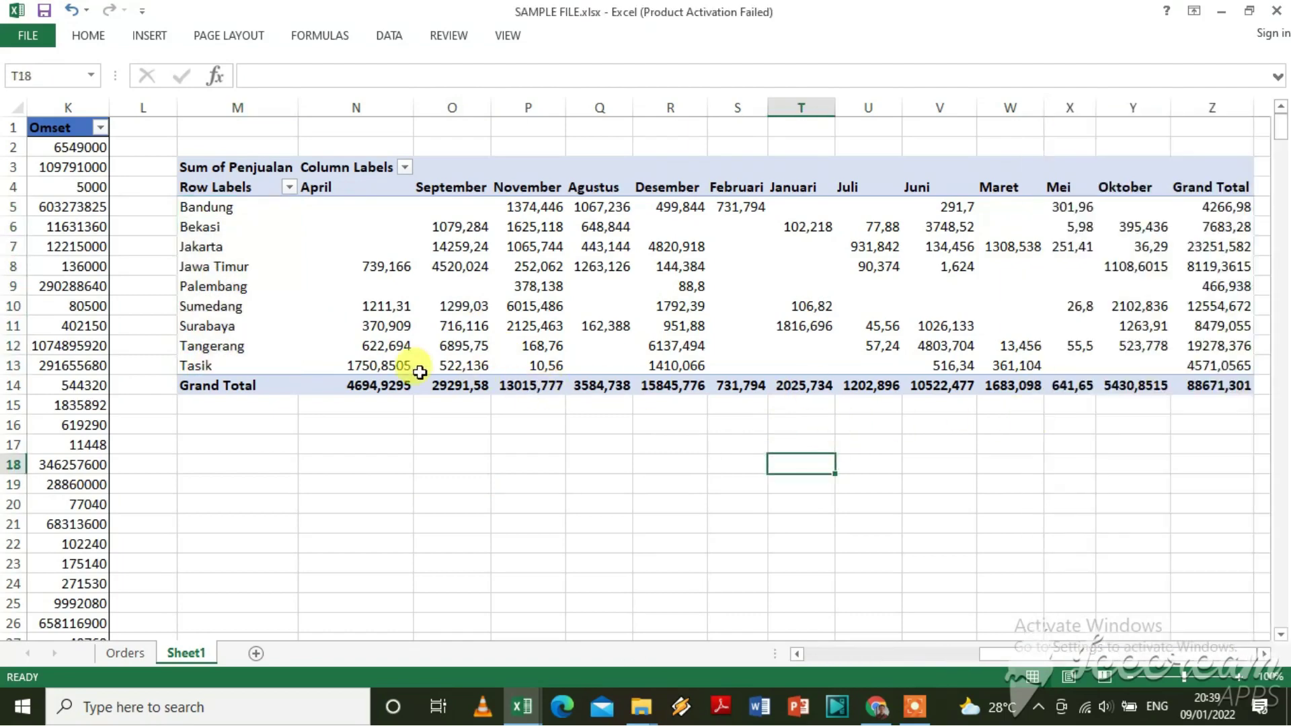
left_click(404, 382)
left_click(340, 468)
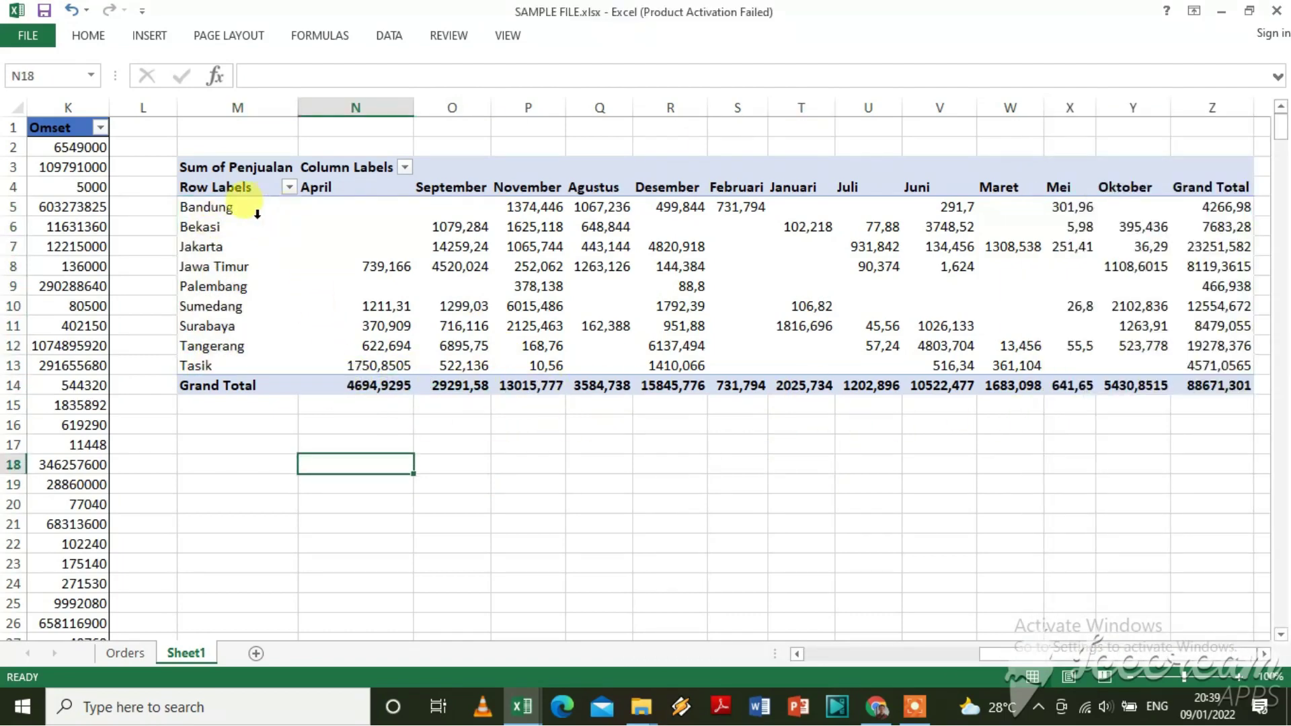
left_click(332, 210)
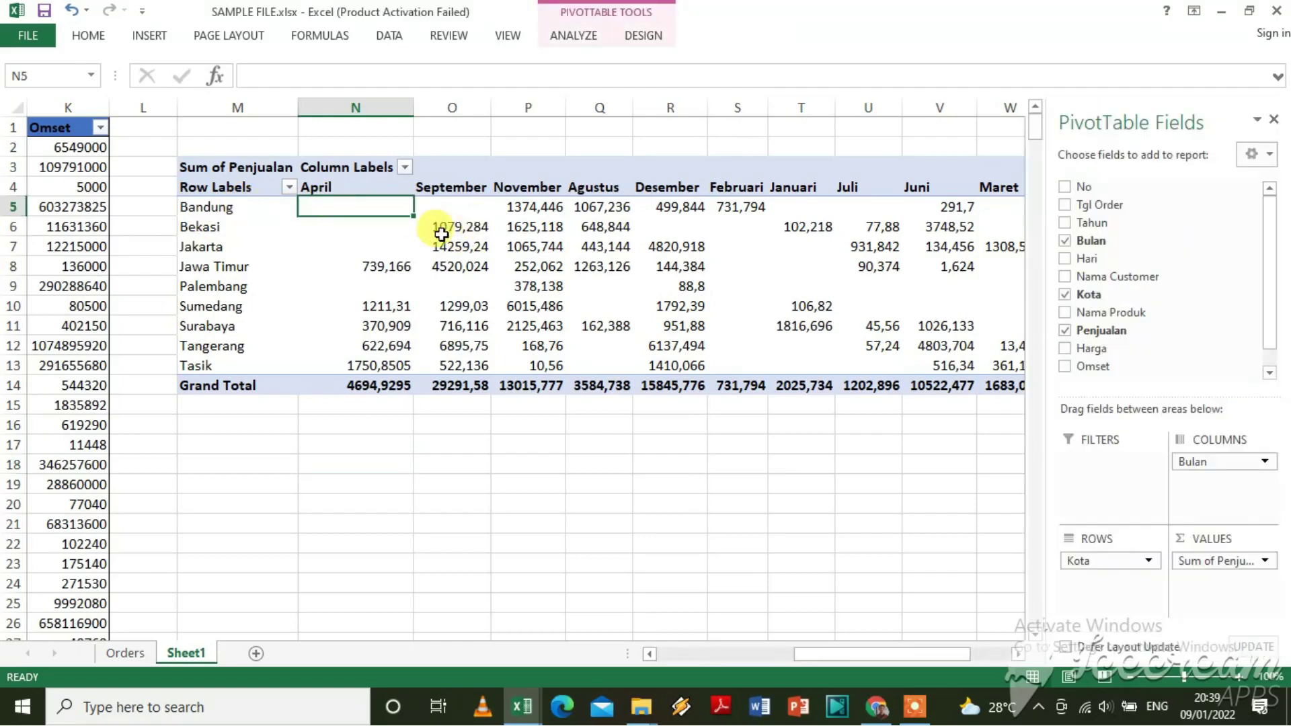
left_click(536, 208)
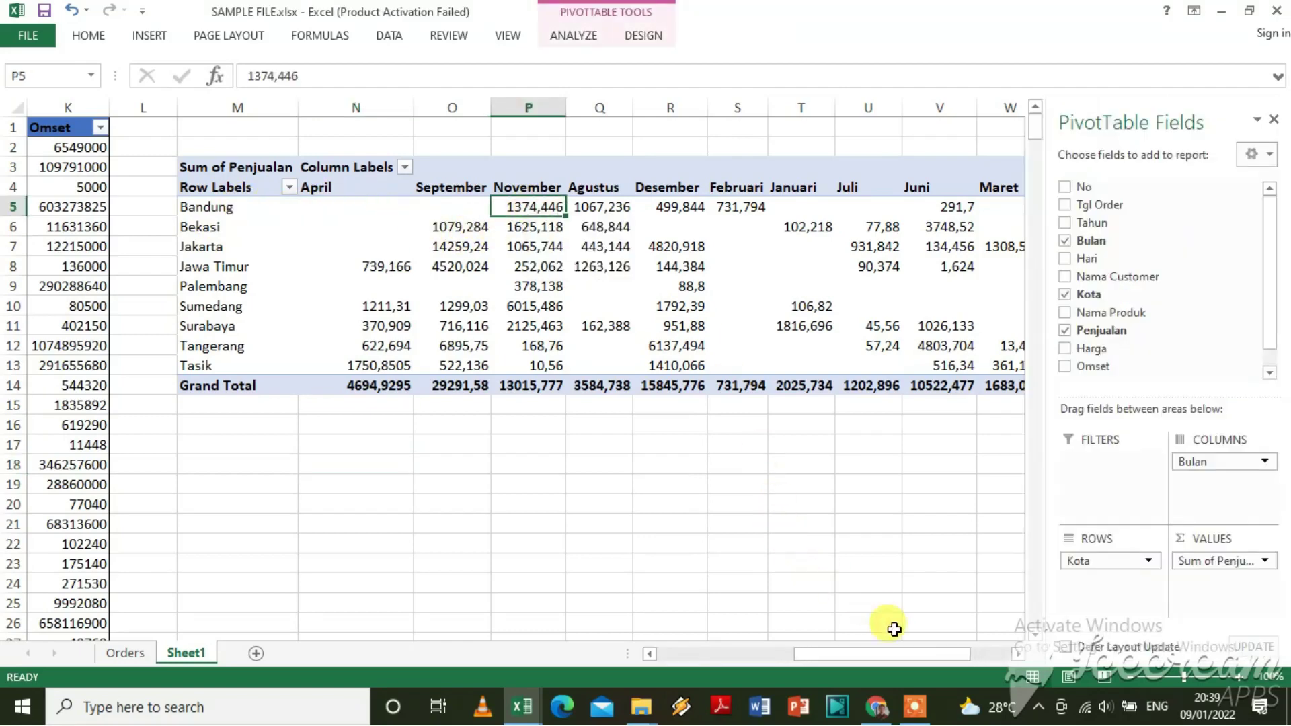
left_click(911, 584)
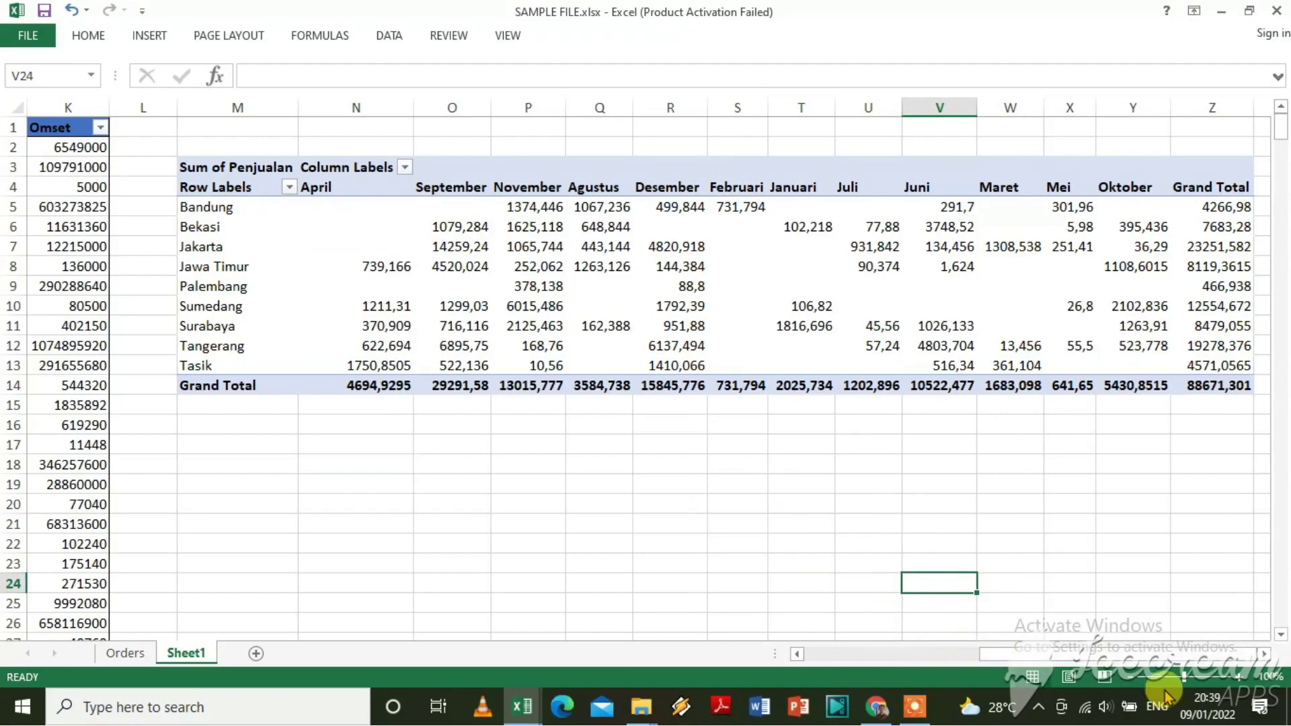
left_click(1265, 654)
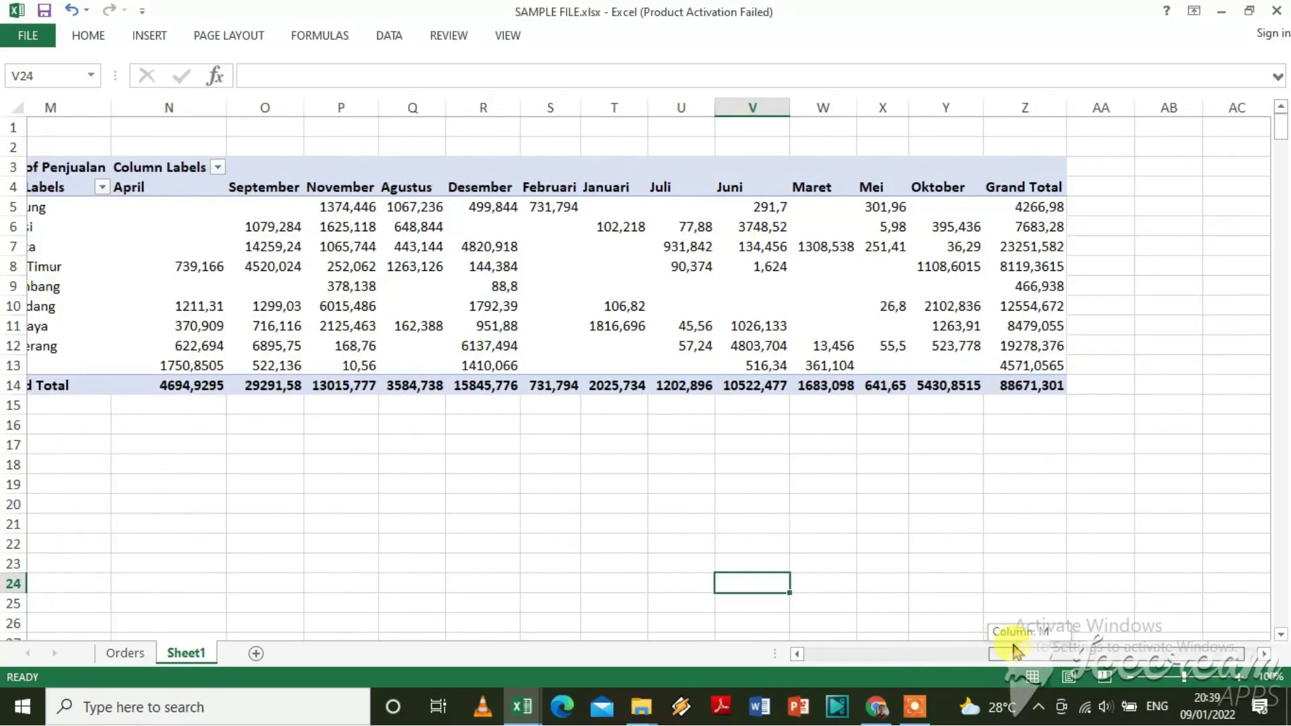
Click cell M8 in the Kota-by-Bulan Penjualan pivot so its PivotTable Fields list shows.
left_click_drag(1010, 656, 1005, 656)
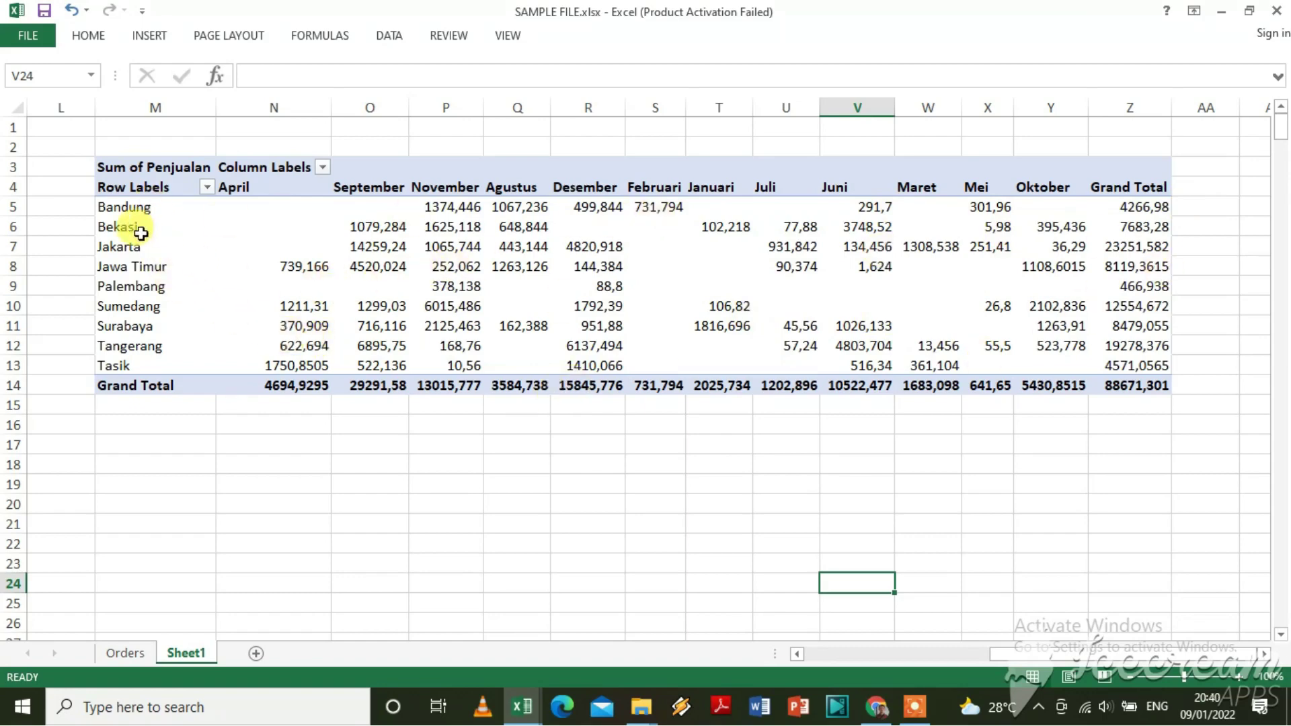
left_click(131, 208)
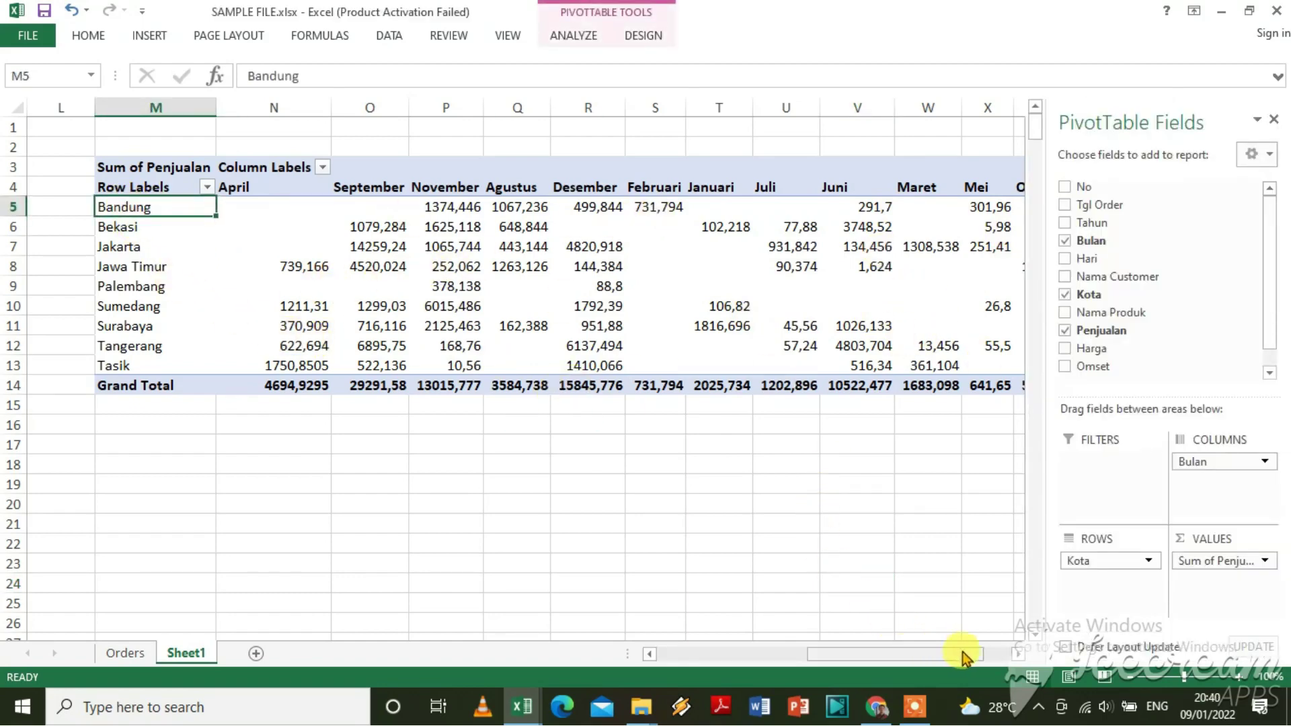
left_click_drag(960, 665, 983, 657)
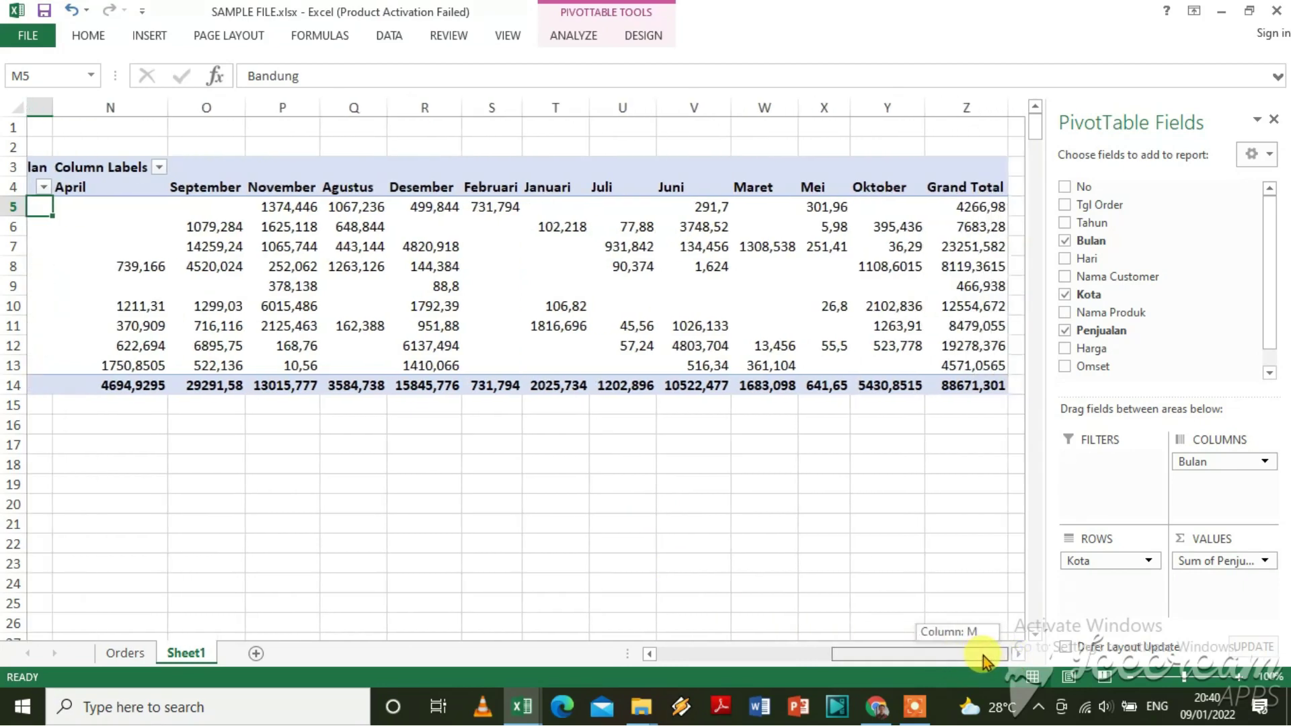
left_click_drag(983, 658, 962, 666)
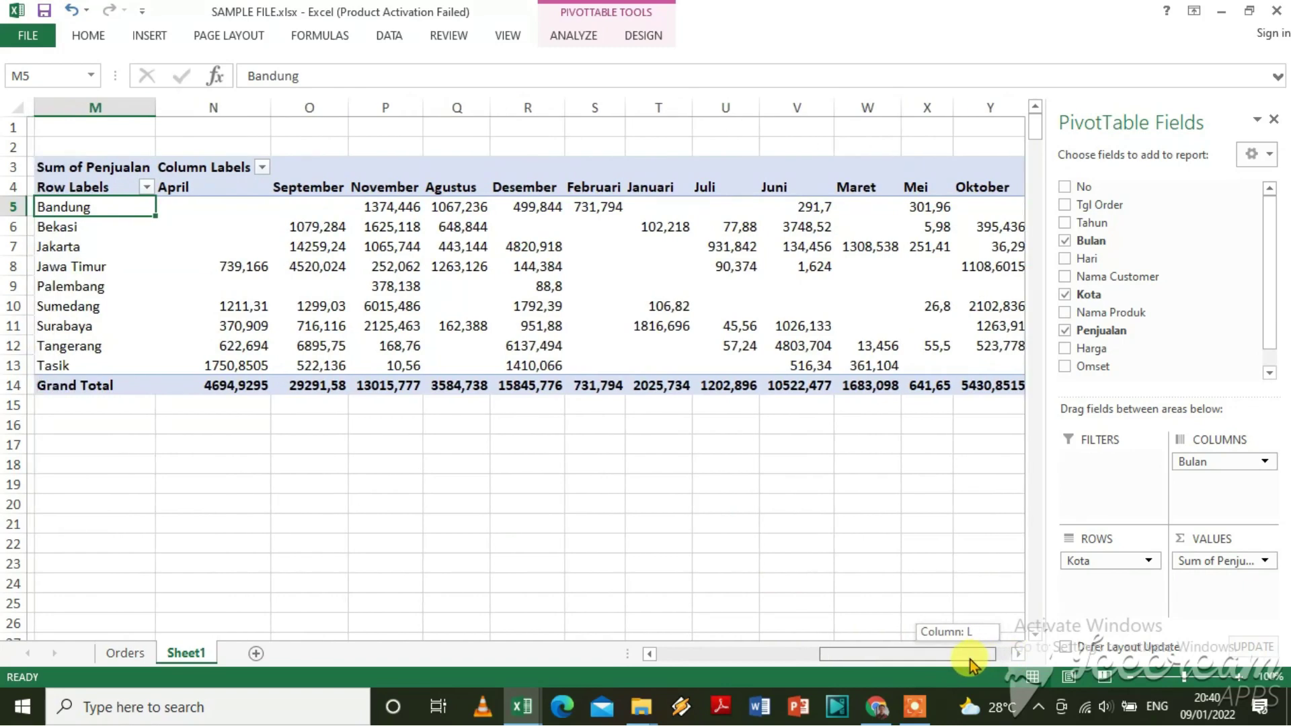
left_click(785, 486)
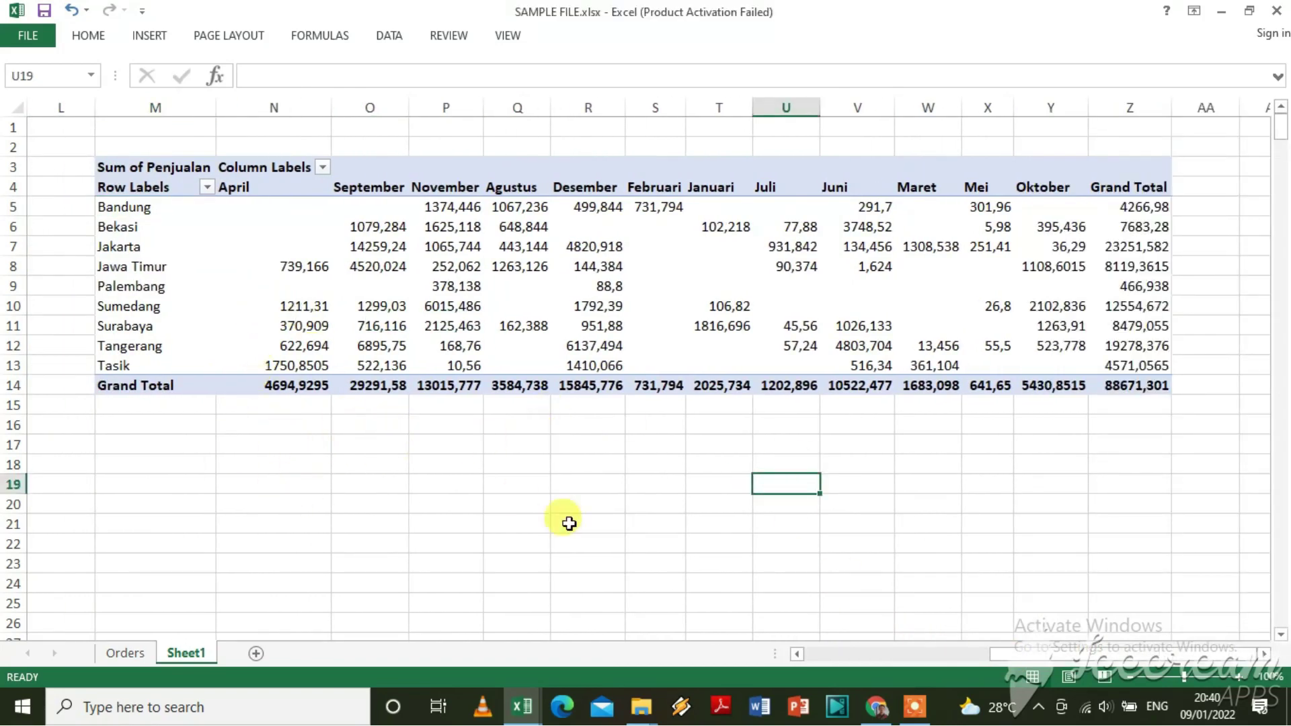
left_click(182, 266)
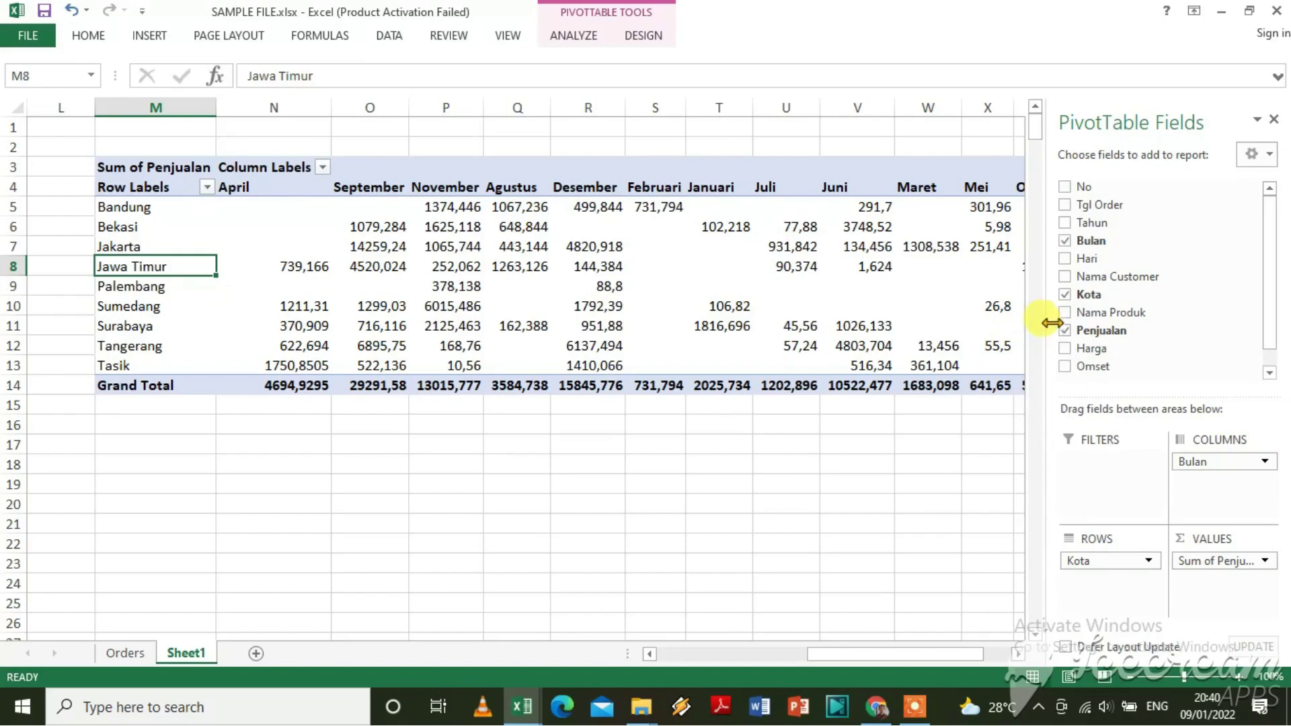
Replace Kota with Nama Produk in the pivot rows and check the Accessories grand total.
left_click(1065, 295)
left_click(1065, 313)
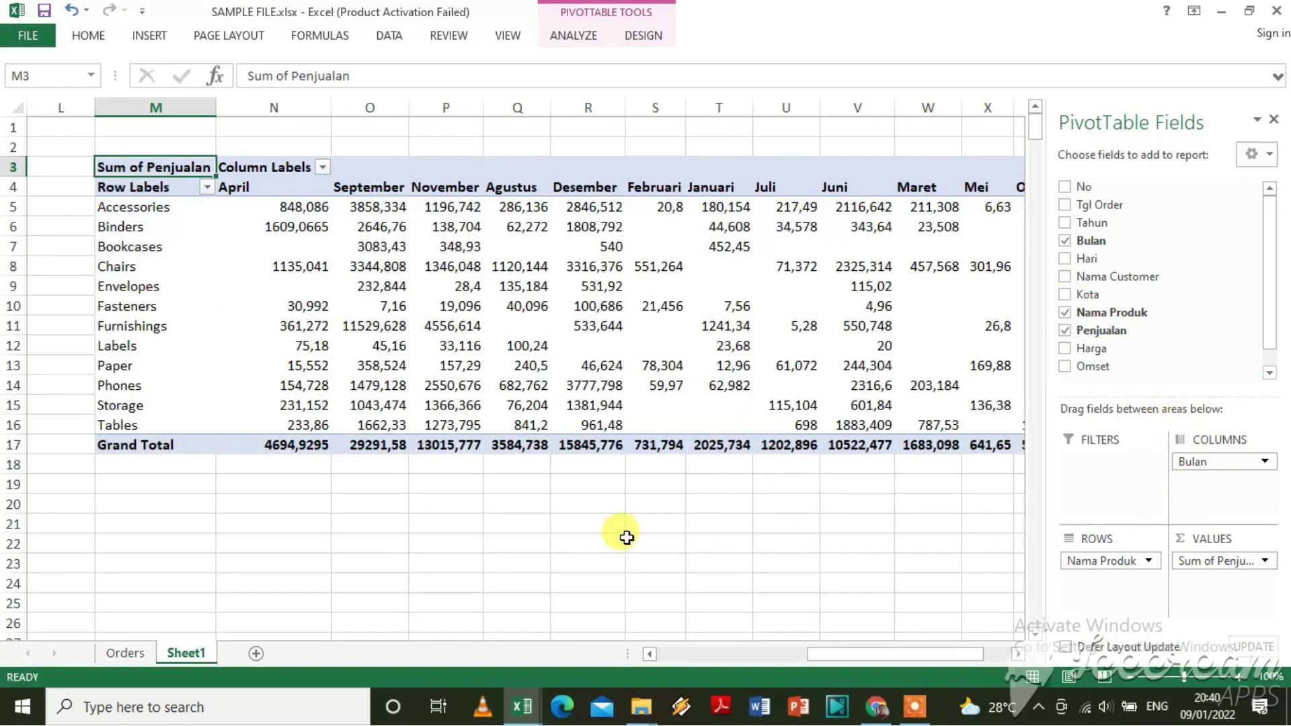
left_click(889, 559)
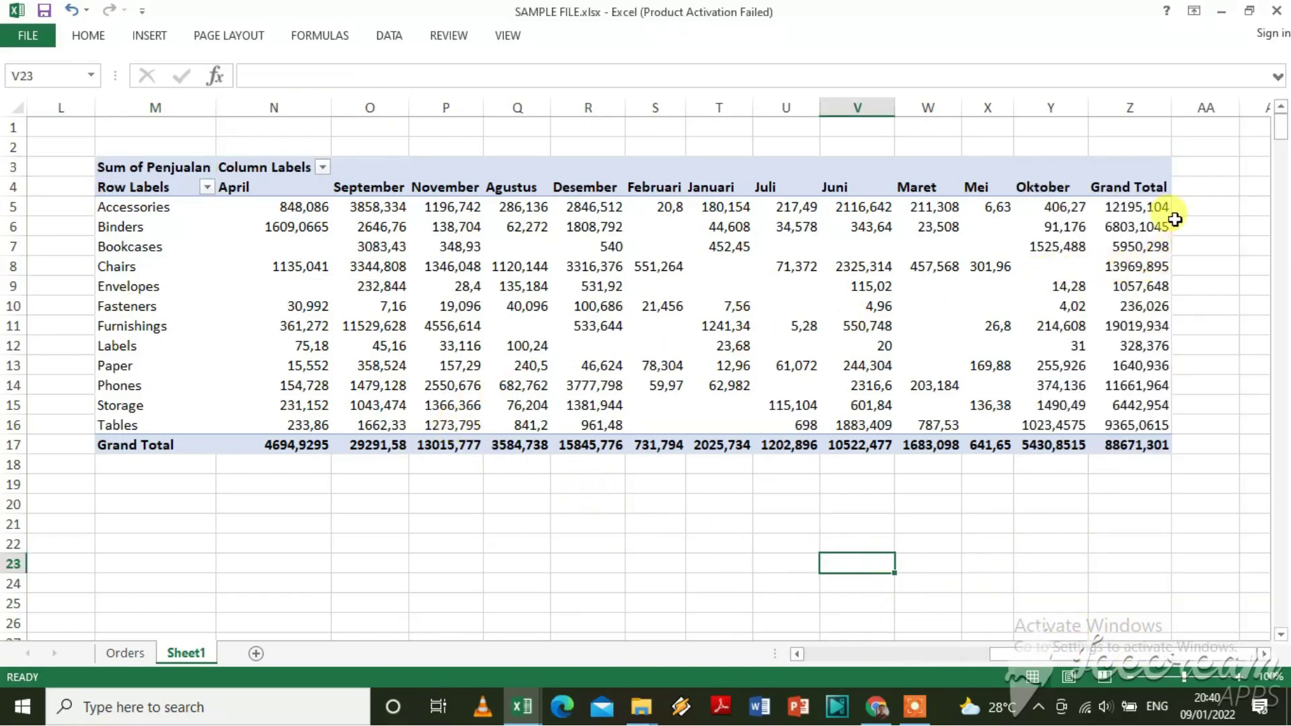
left_click(1189, 280)
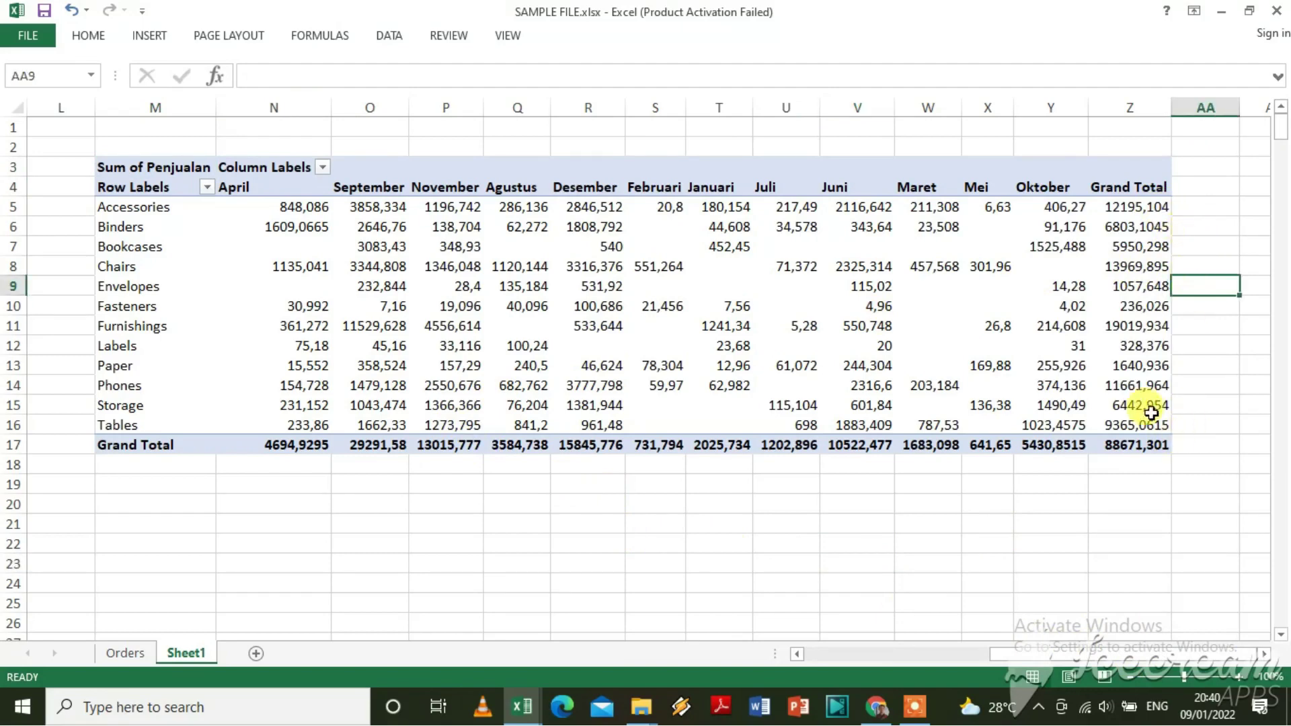
left_click(1138, 206)
left_click(918, 543)
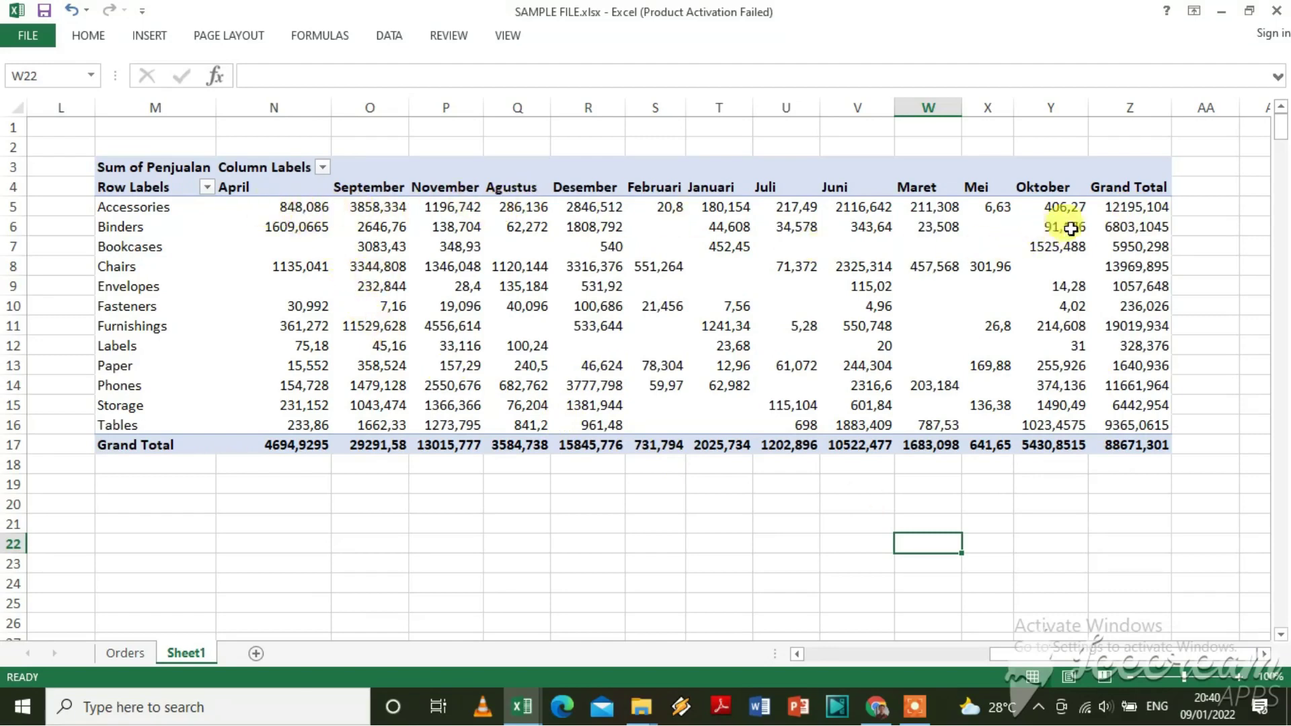
left_click(1145, 108)
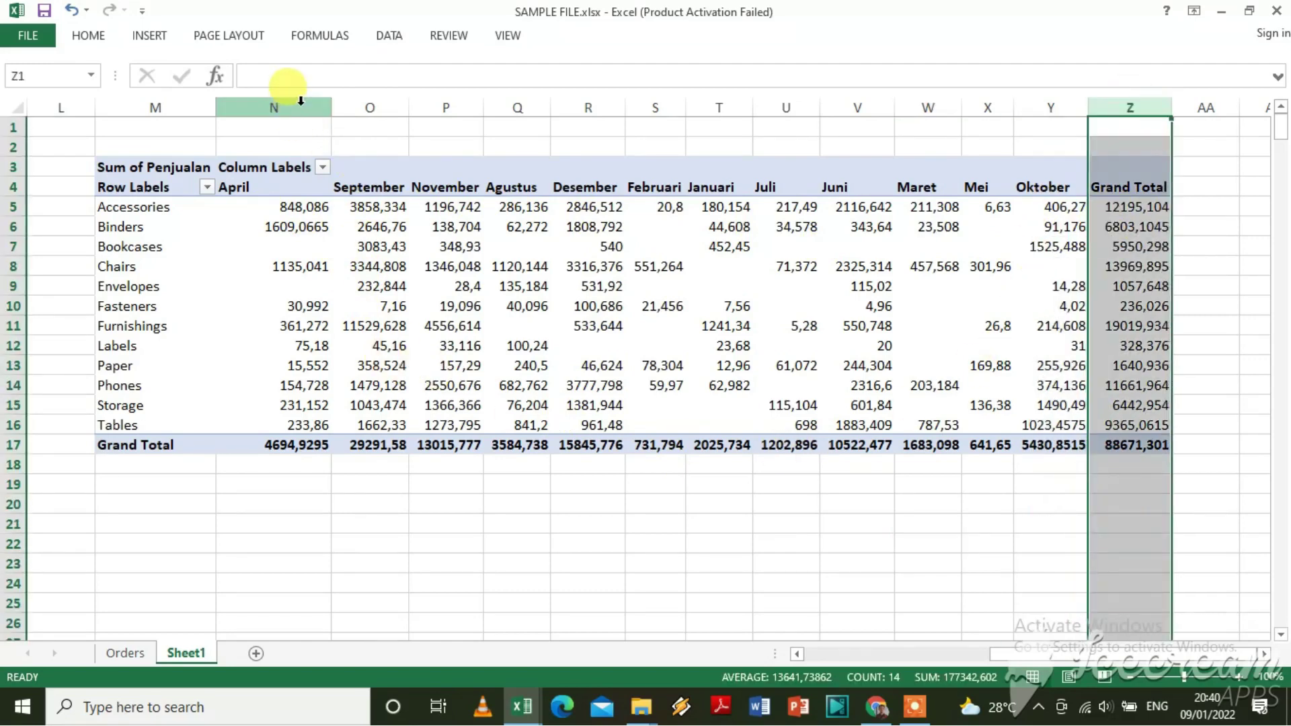
Review the month columns N–Y and Grand Total, then click cell M7 to reactivate the pivot.
left_click_drag(289, 108, 1059, 122)
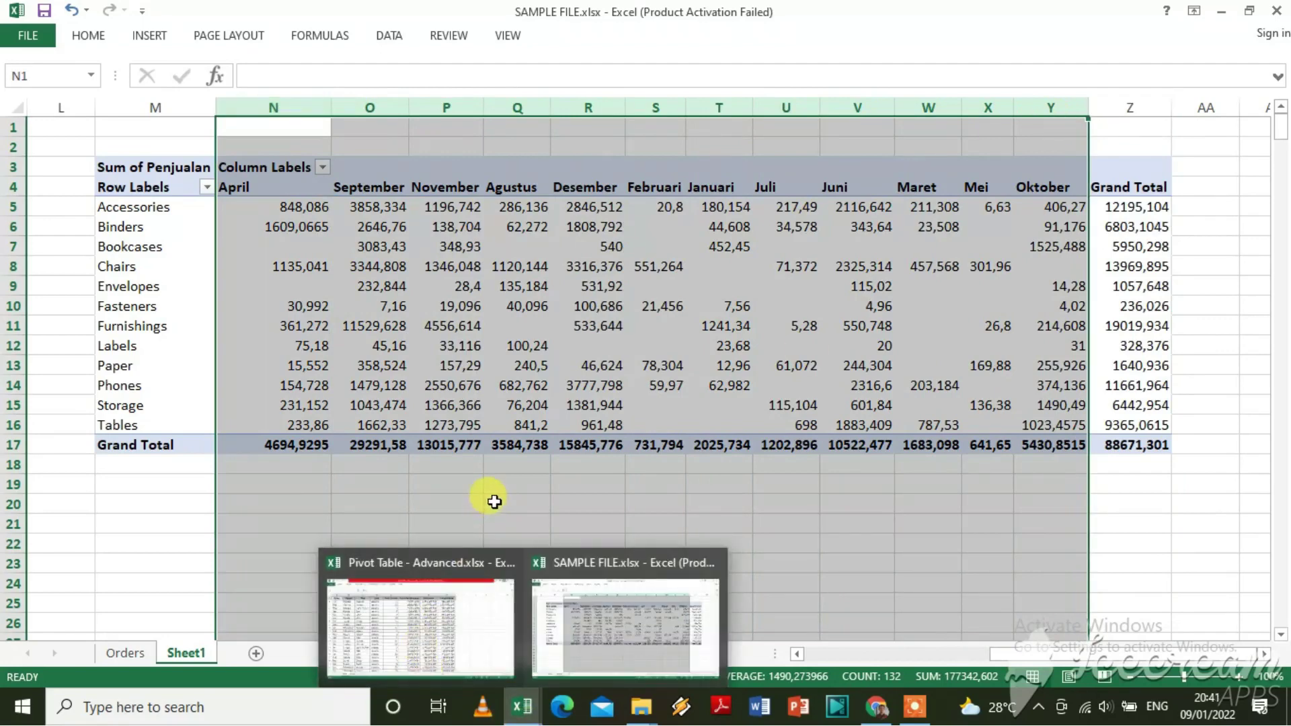
left_click(510, 479)
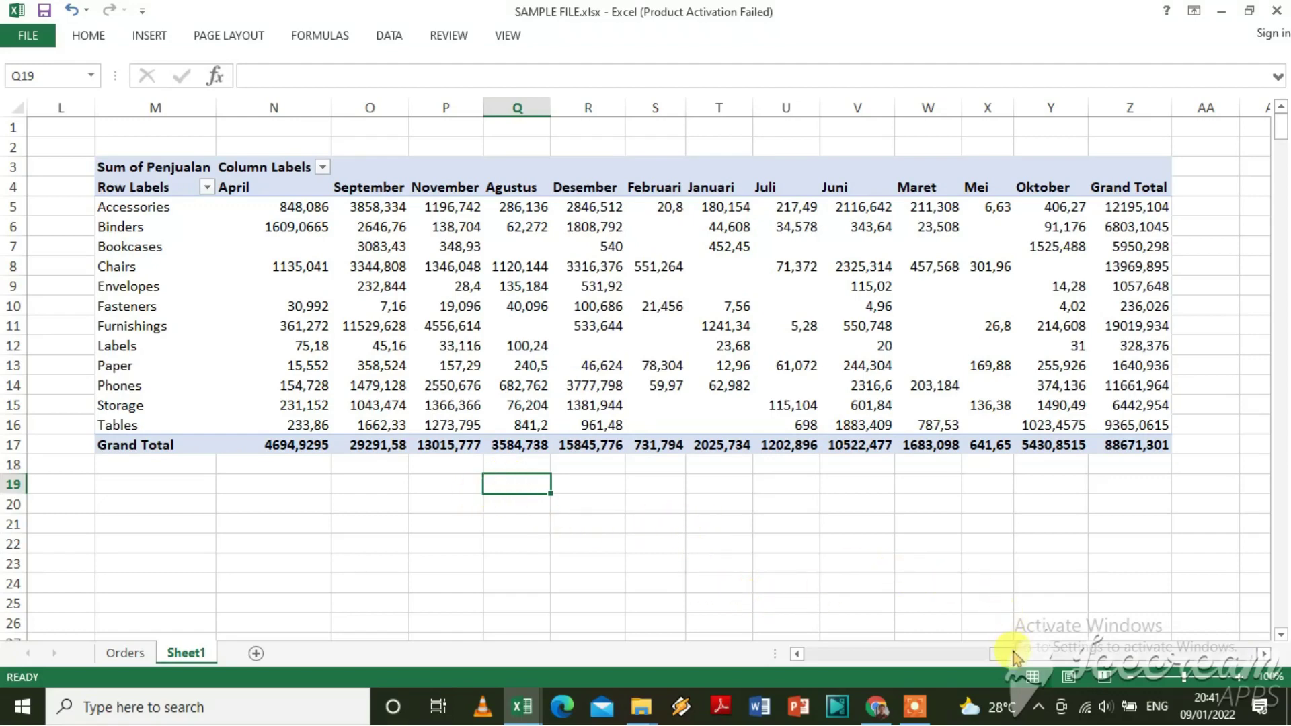
left_click_drag(1014, 655, 787, 654)
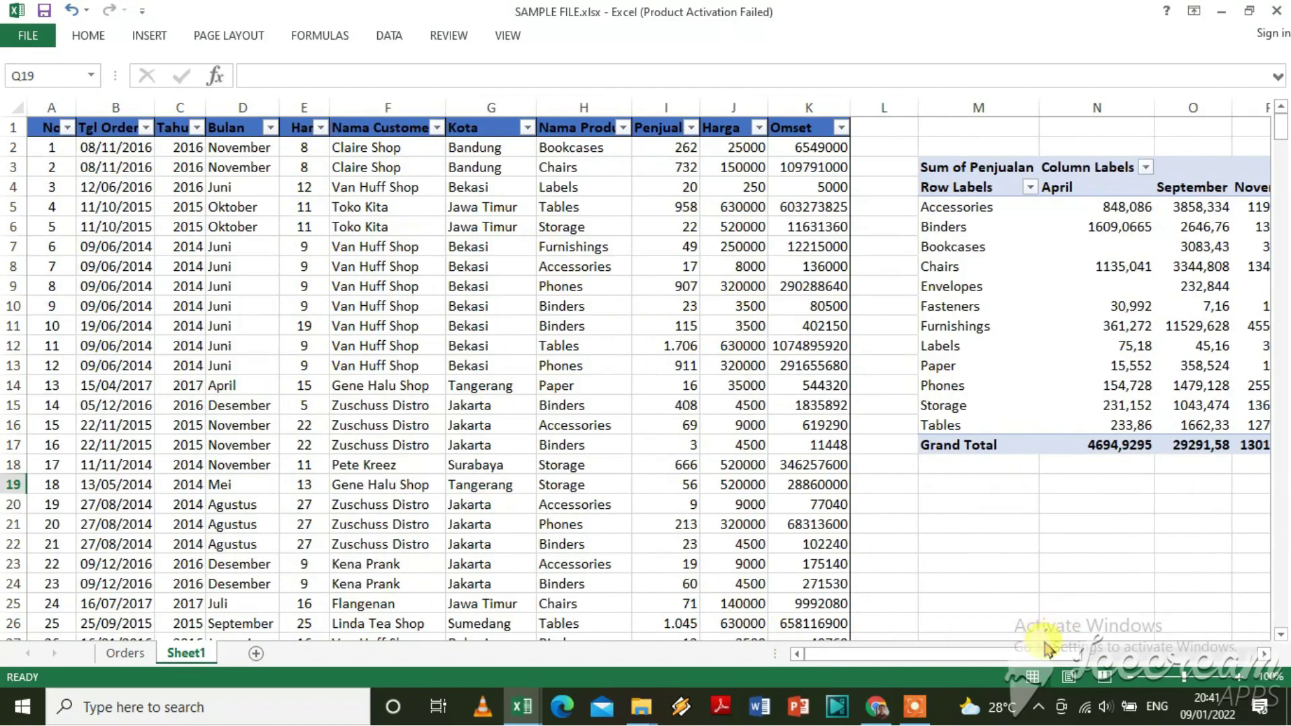
left_click_drag(1046, 656, 1222, 656)
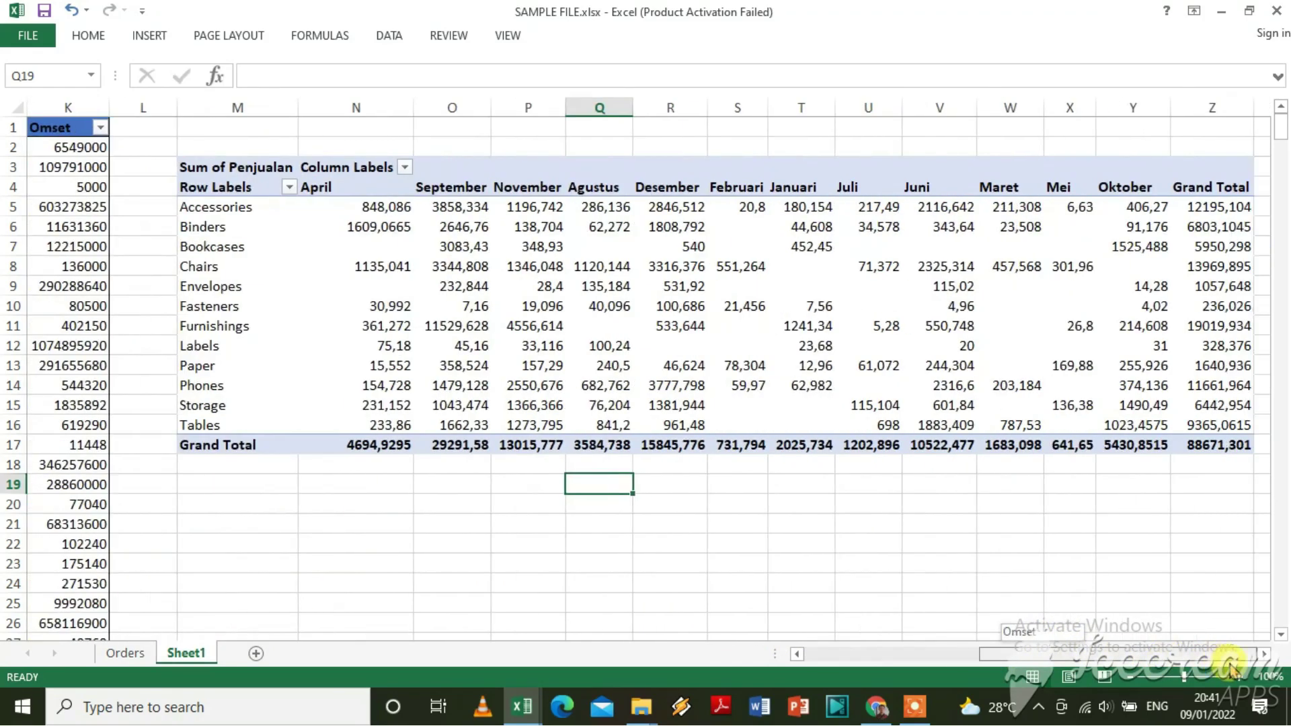
left_click(1258, 655)
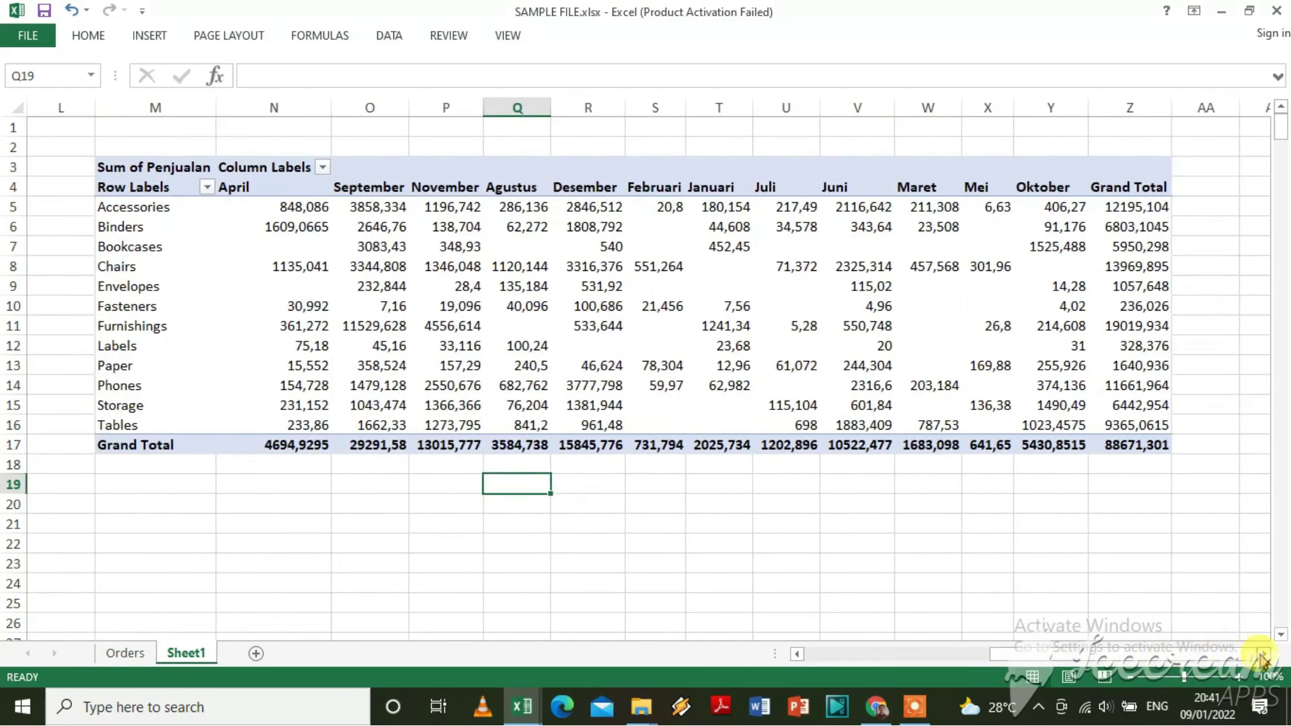
left_click(1171, 572)
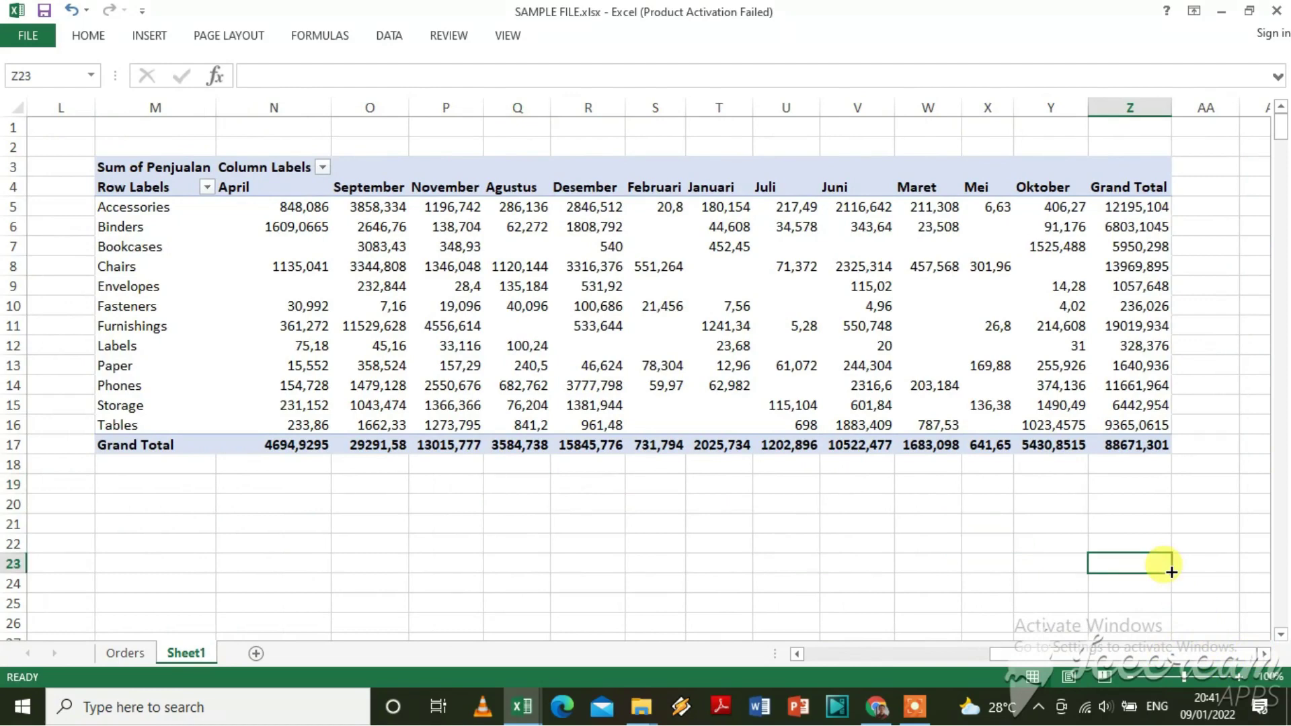
left_click(1044, 548)
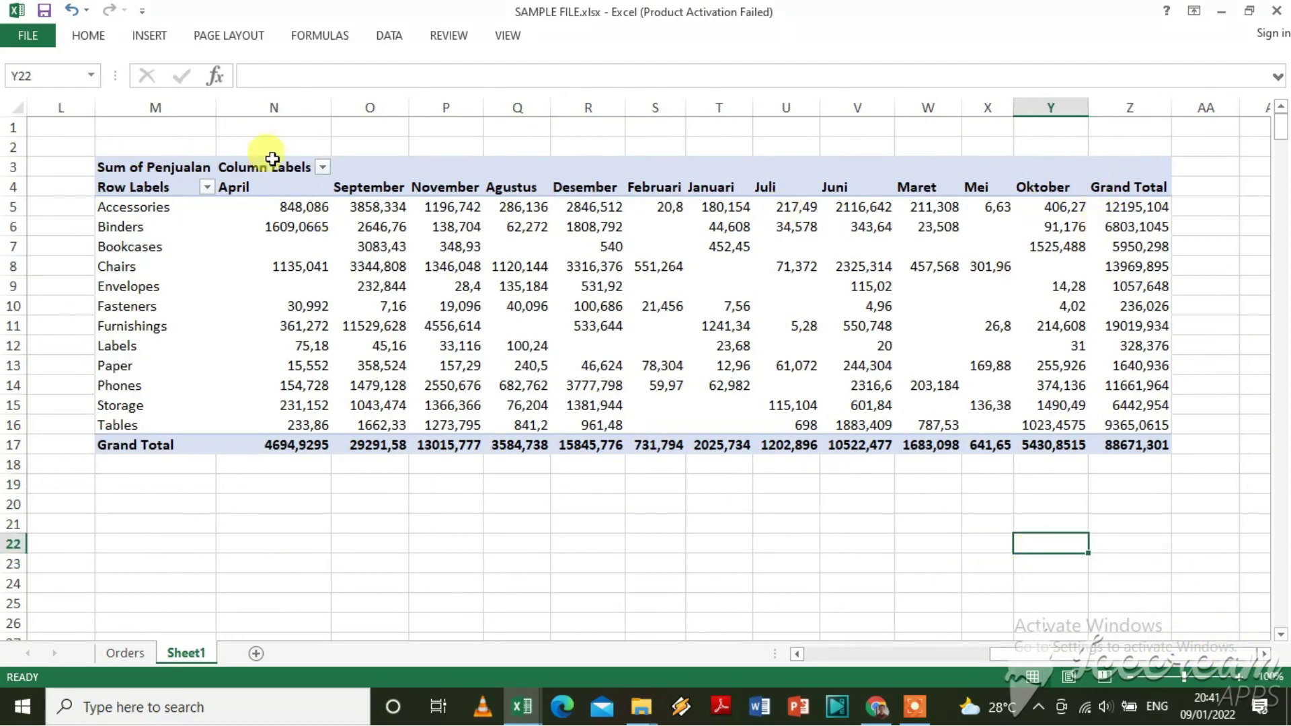
left_click(165, 249)
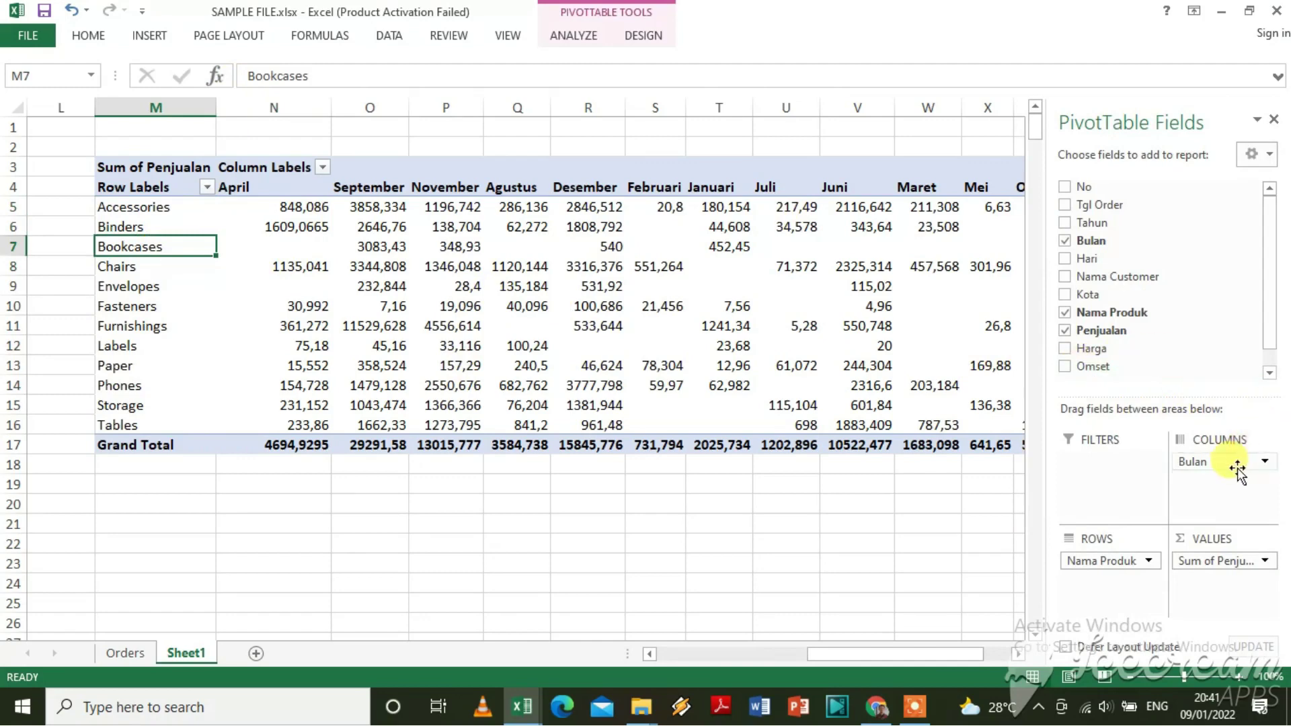
Remove Bulan from COLUMNS and add Omset so Sum of Omset sits beside Sum of Penjualan.
left_click_drag(1230, 462, 1074, 261)
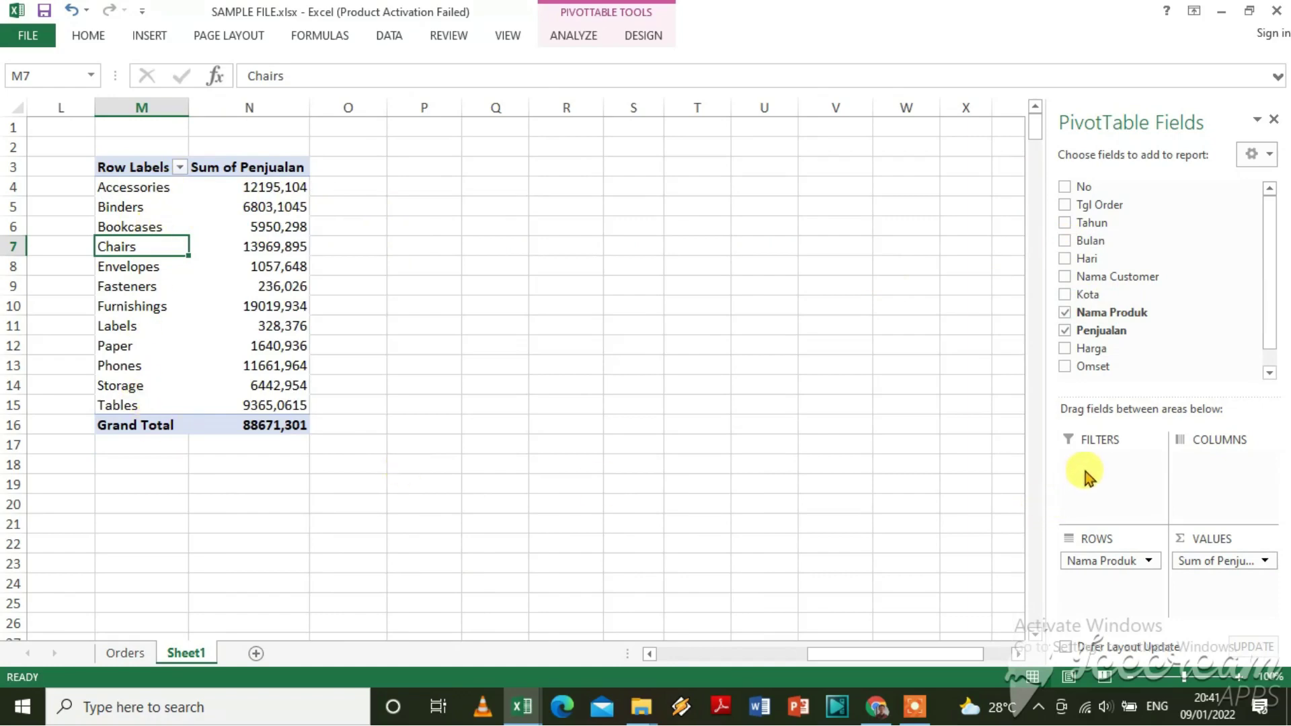
left_click(1066, 368)
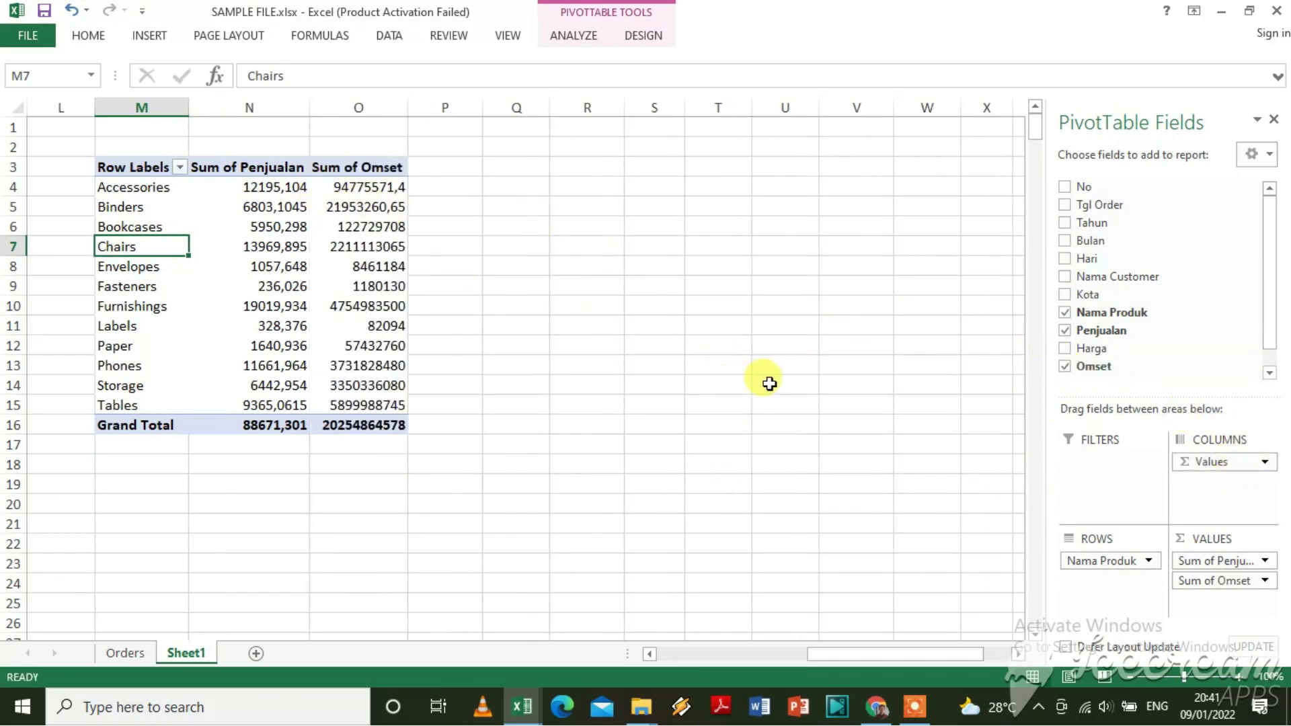
mouse_move(901, 653)
left_mouse_down()
mouse_move(700, 656)
mouse_move(894, 656)
left_mouse_up()
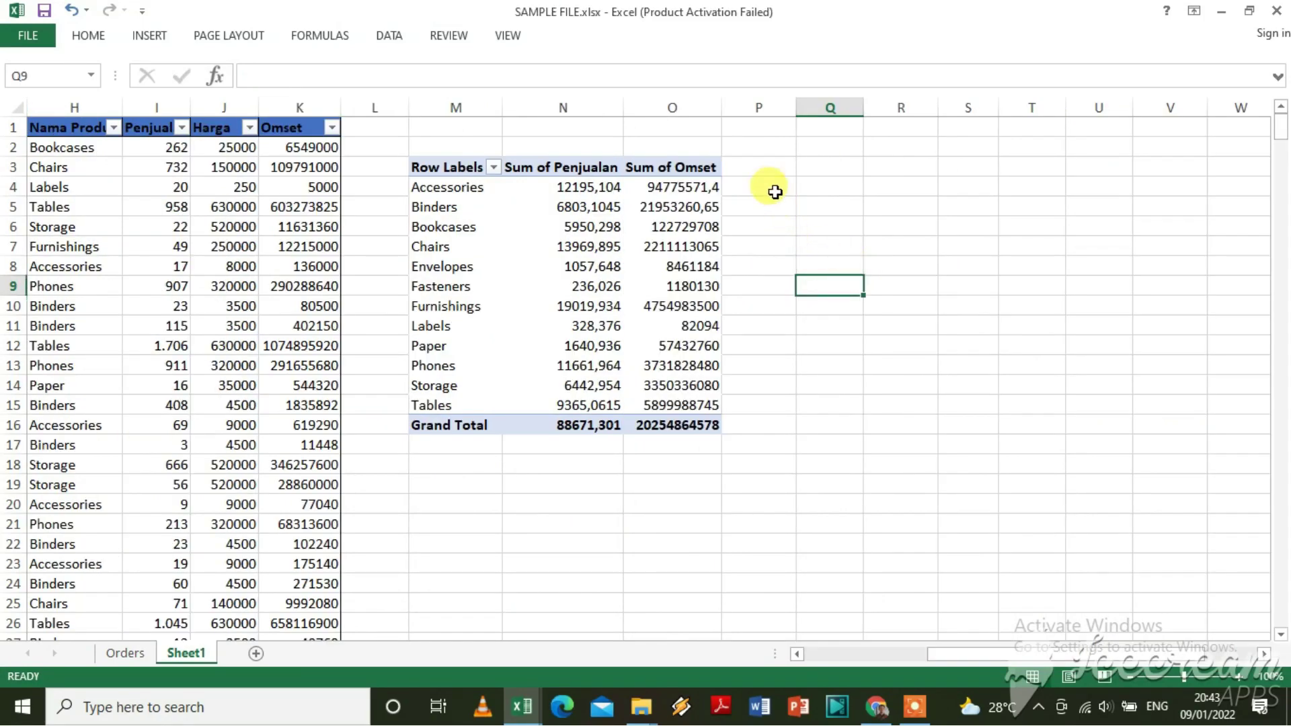
Compare the Omset column K with the pivot's omset values, then select a pivot cell and show ANALYZE.
left_click(766, 170)
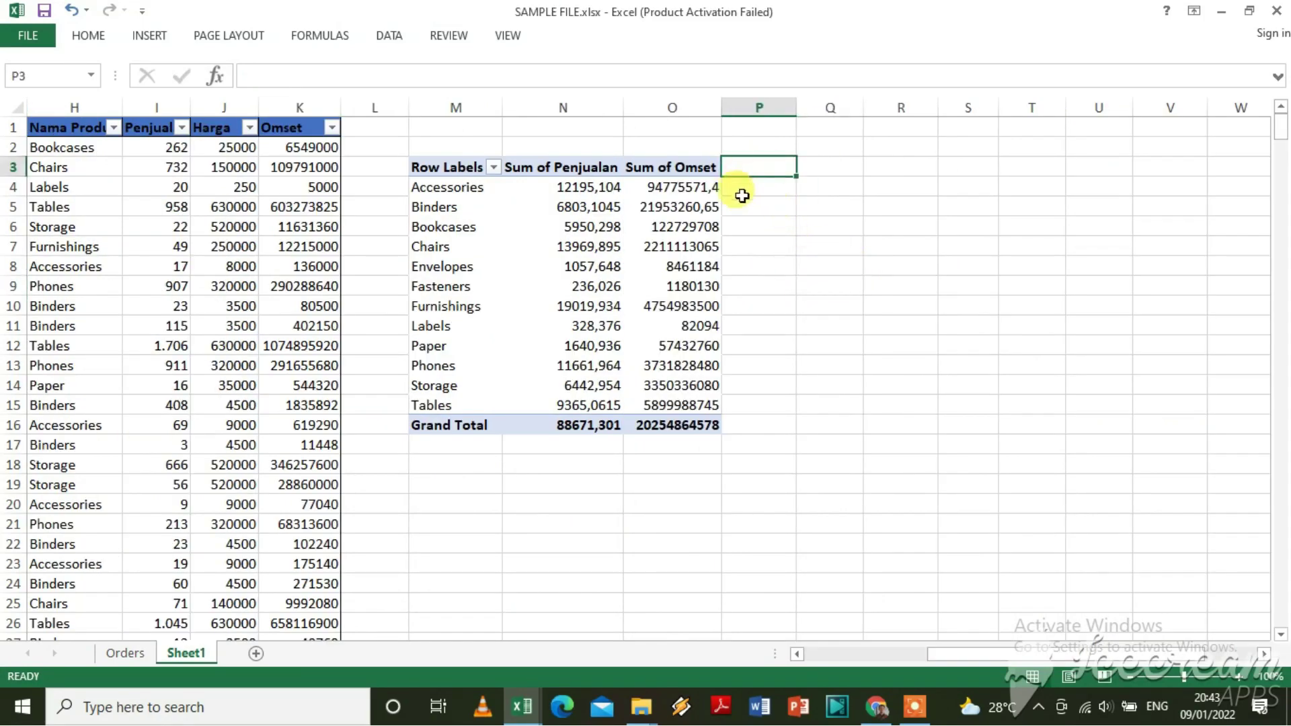
left_click(297, 106)
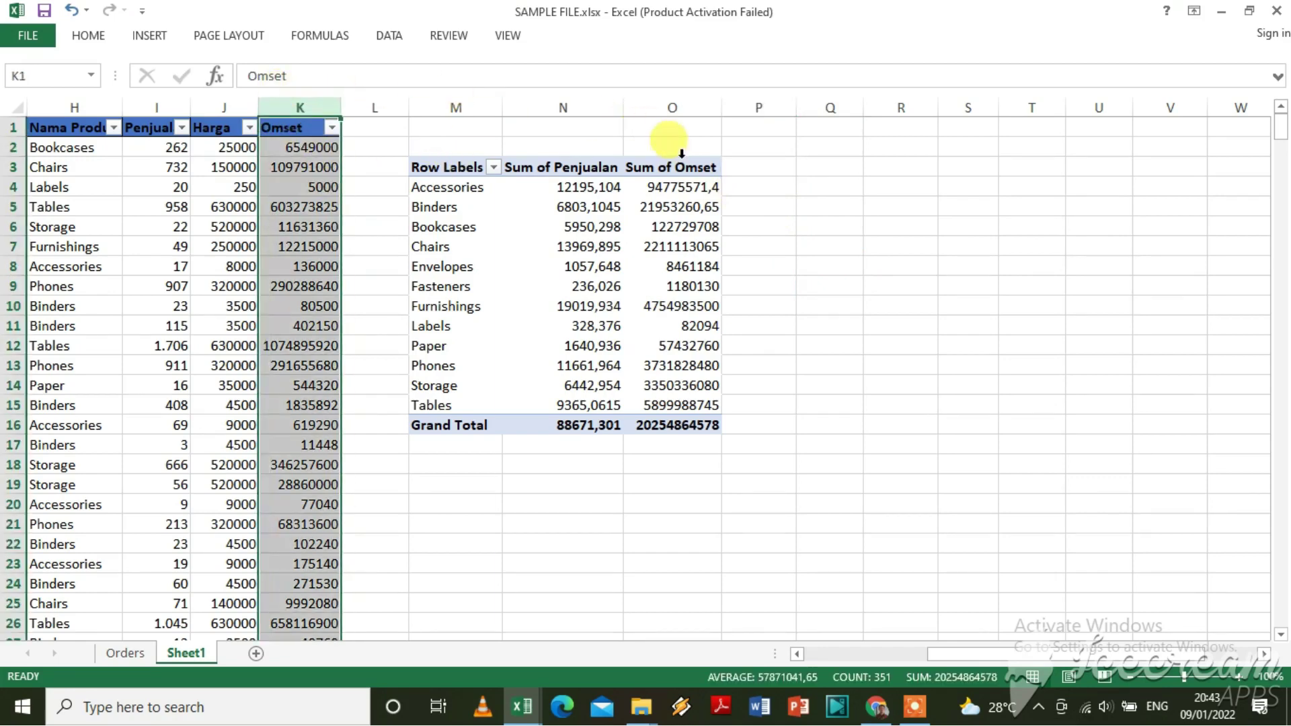
left_click(777, 191)
mouse_move(676, 187)
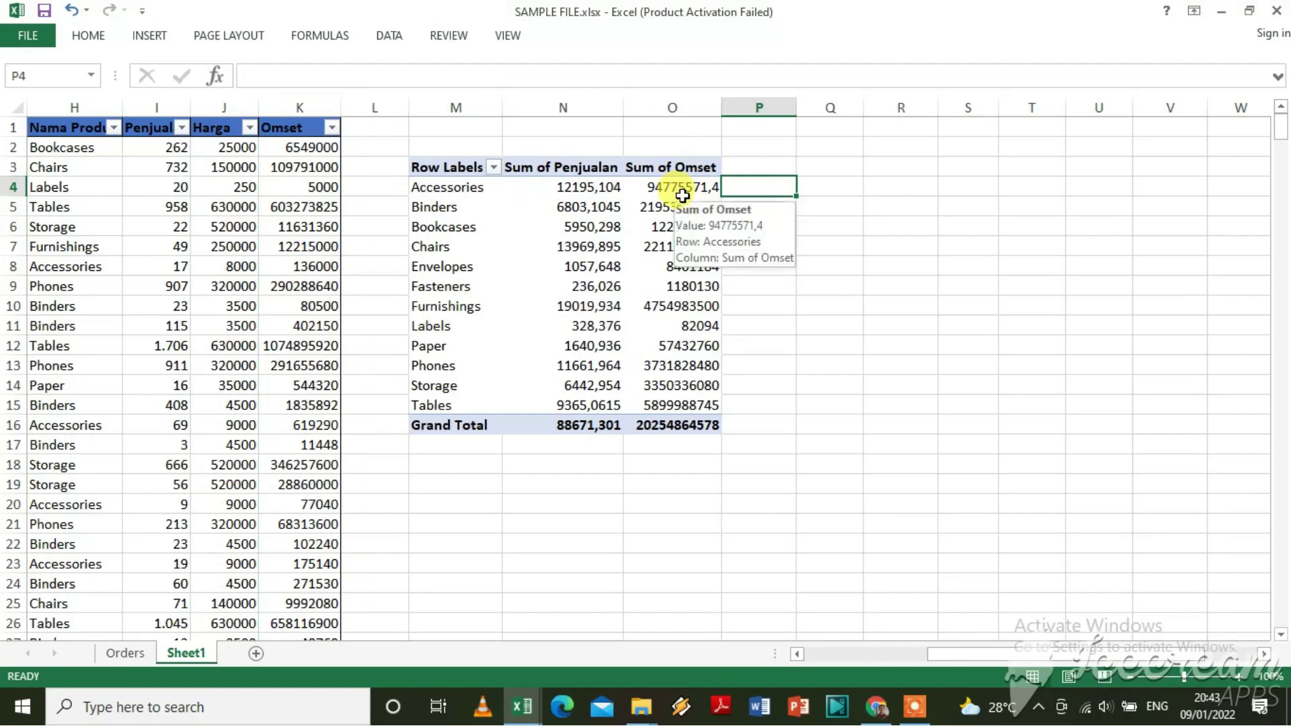
left_click(712, 226)
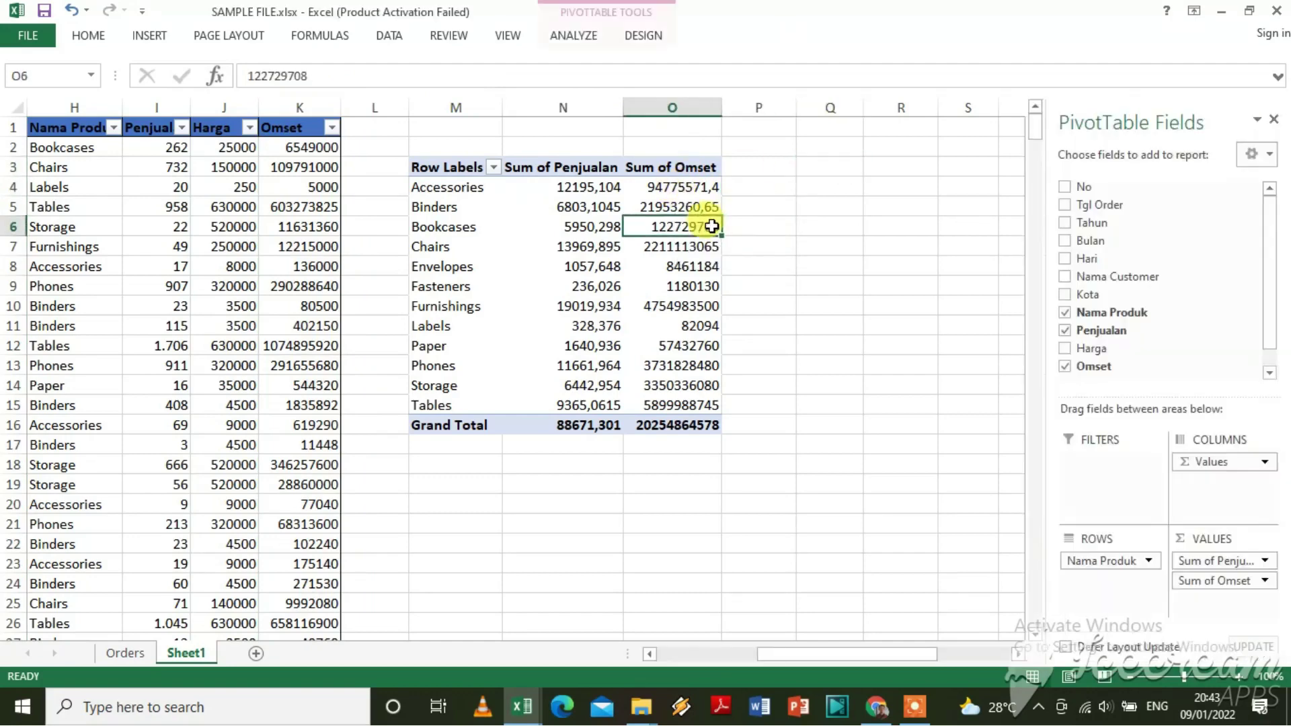
left_click(680, 203)
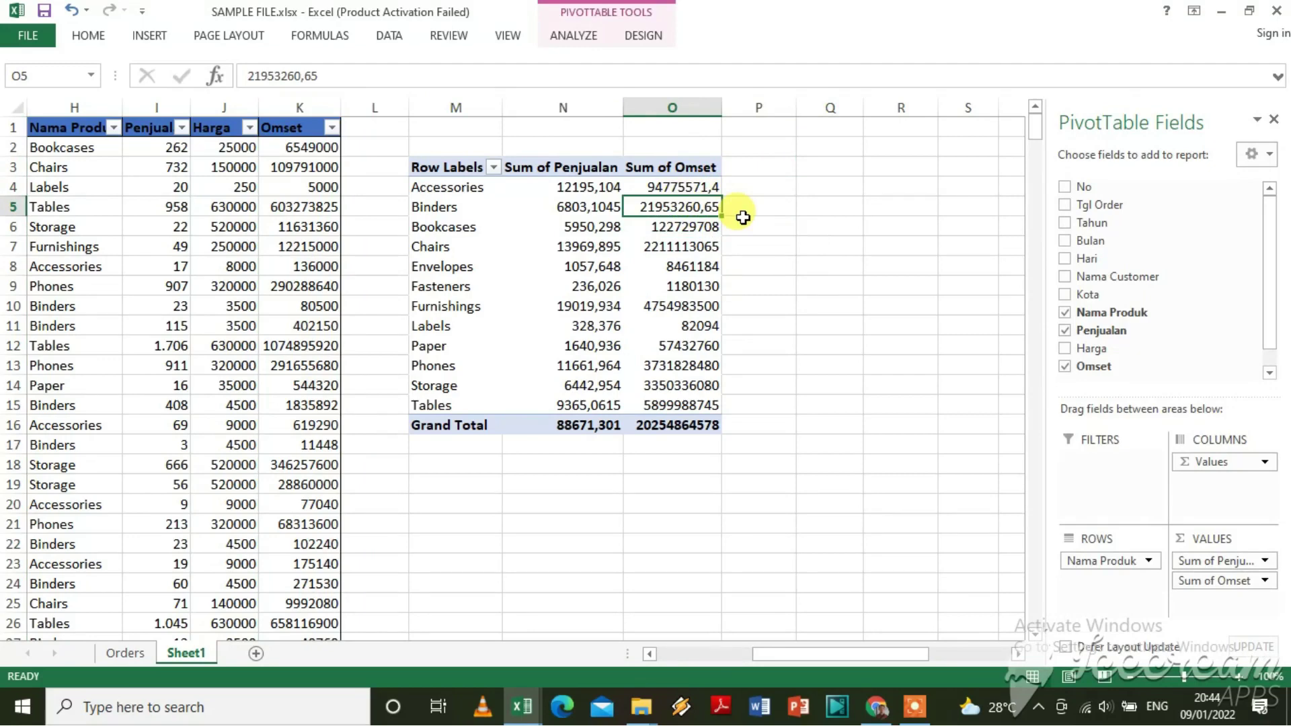
left_click(567, 40)
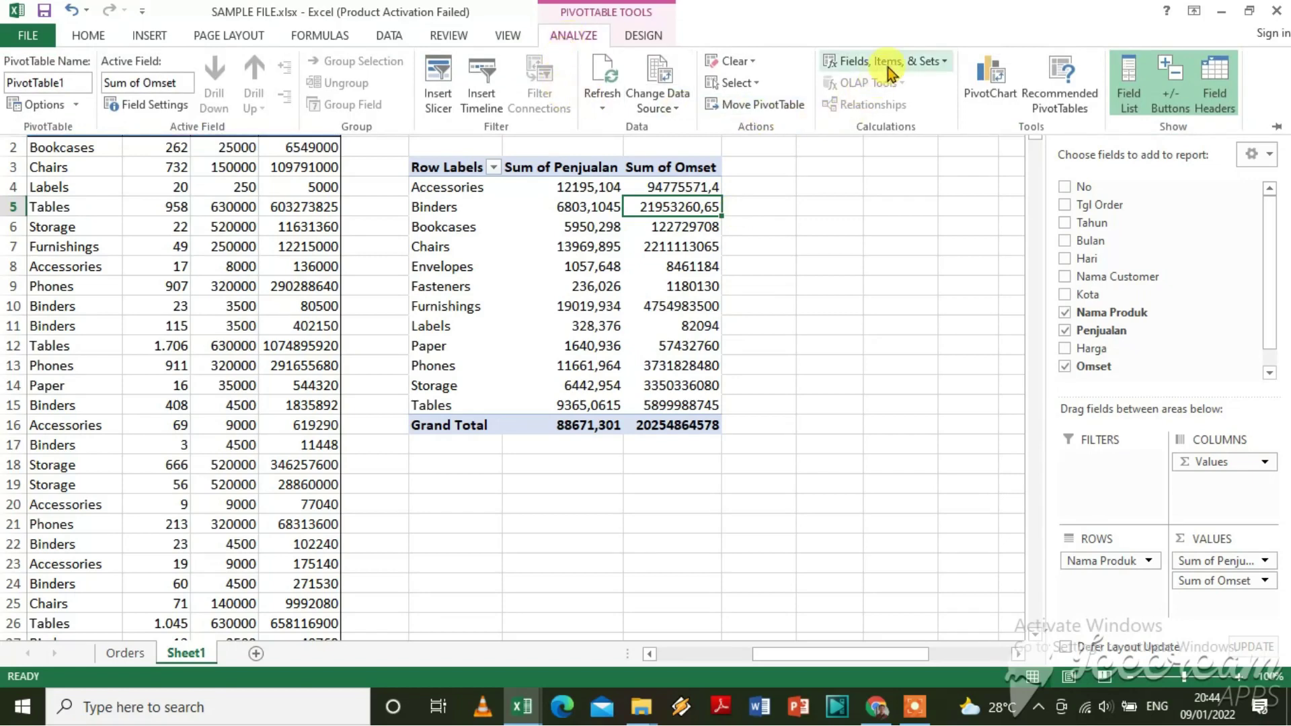
Open Fields, Items & Sets > Calculated Field and name the new field Profit.
left_click(940, 66)
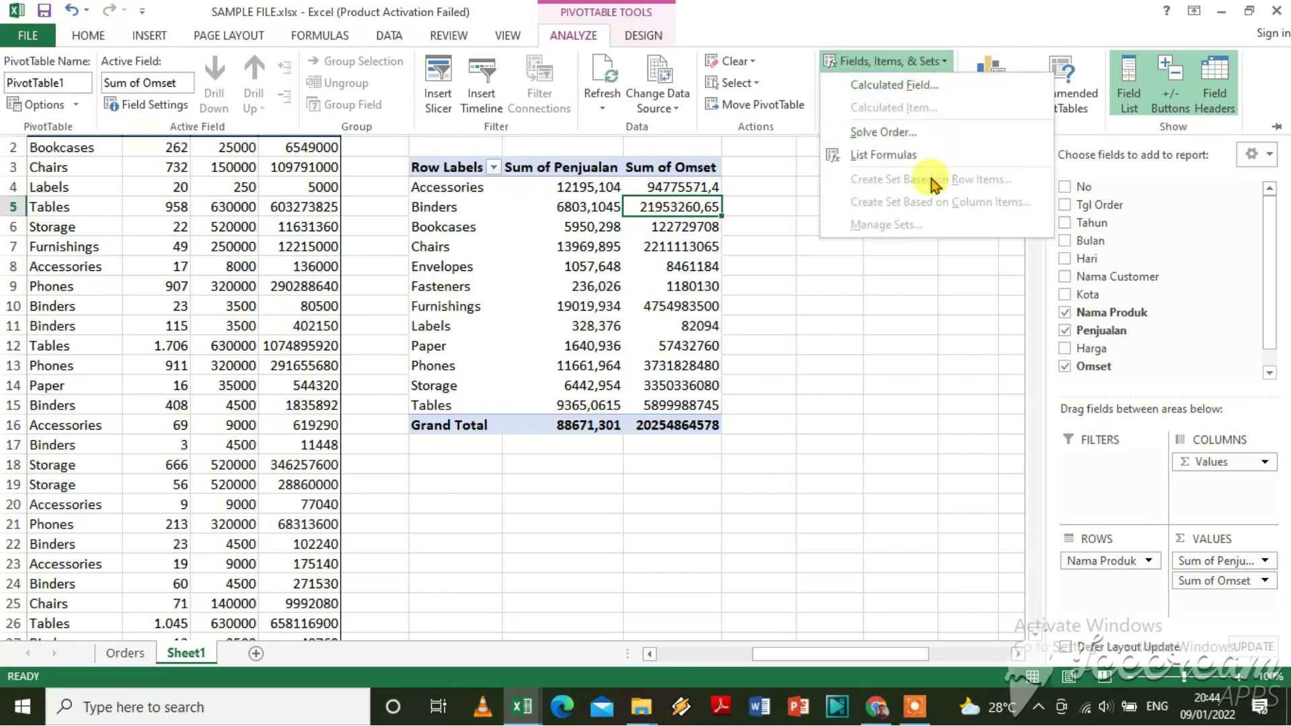
left_click(892, 94)
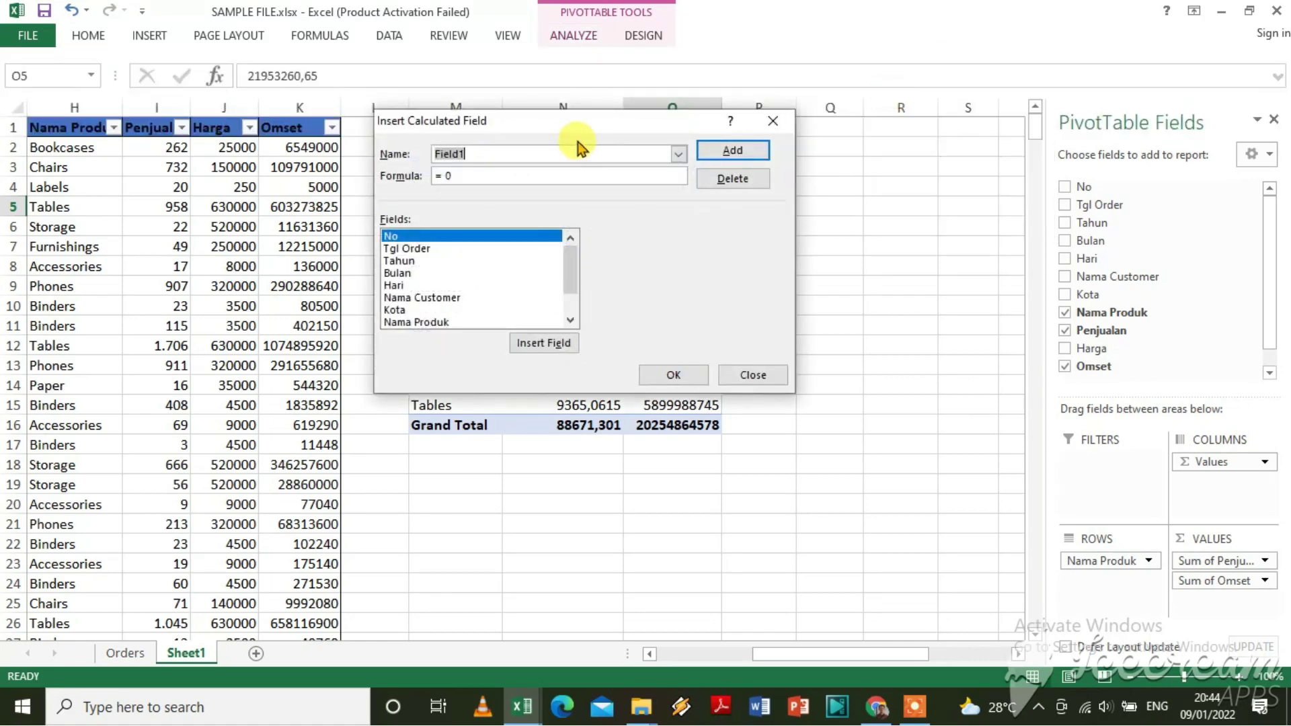
mouse_move(584, 128)
left_mouse_down()
mouse_move(687, 220)
mouse_move(778, 352)
left_mouse_up()
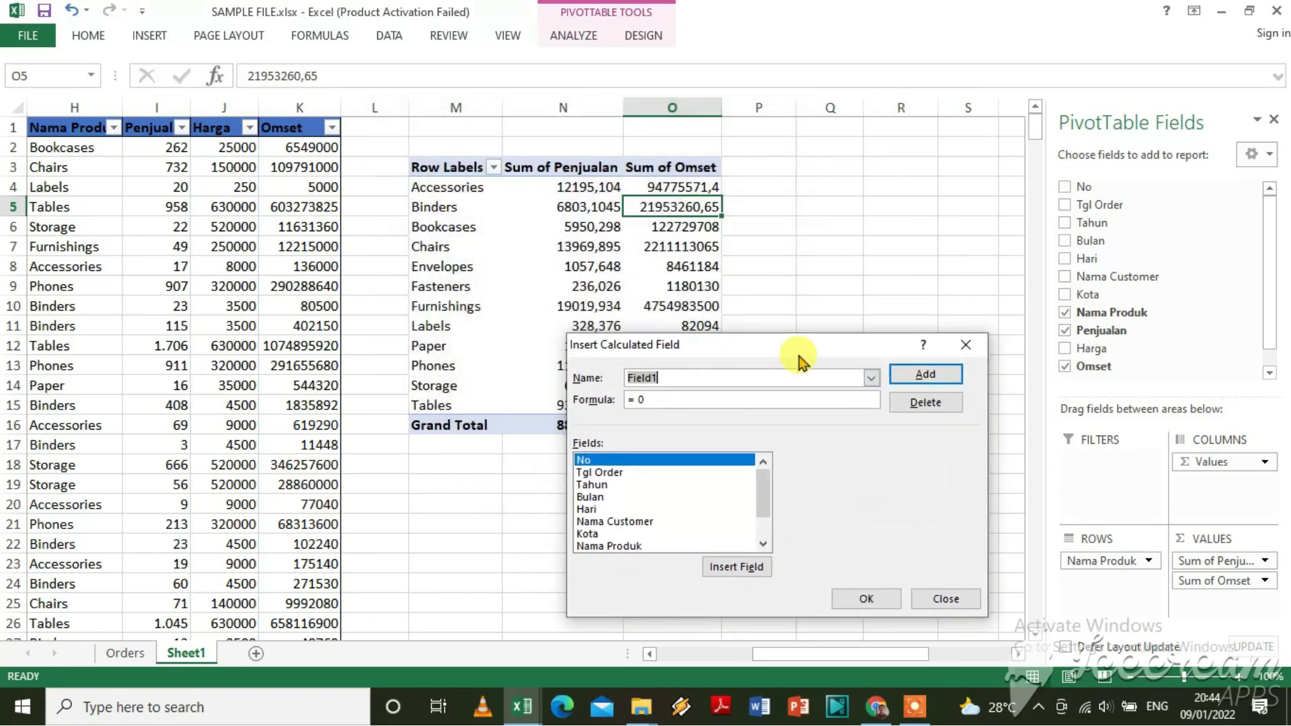
left_click(798, 376)
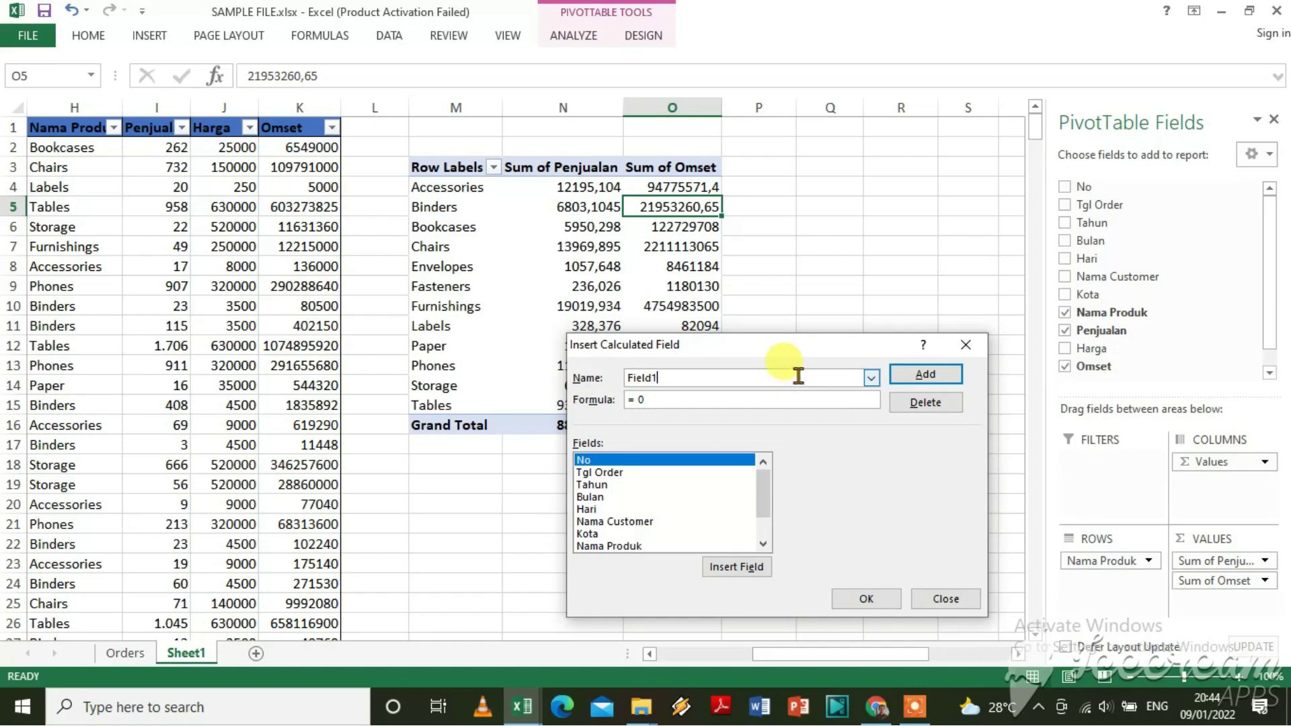
key("BackSpace")
key("BackSpace")
key("BackSpace")
key("BackSpace")
type("Profit")
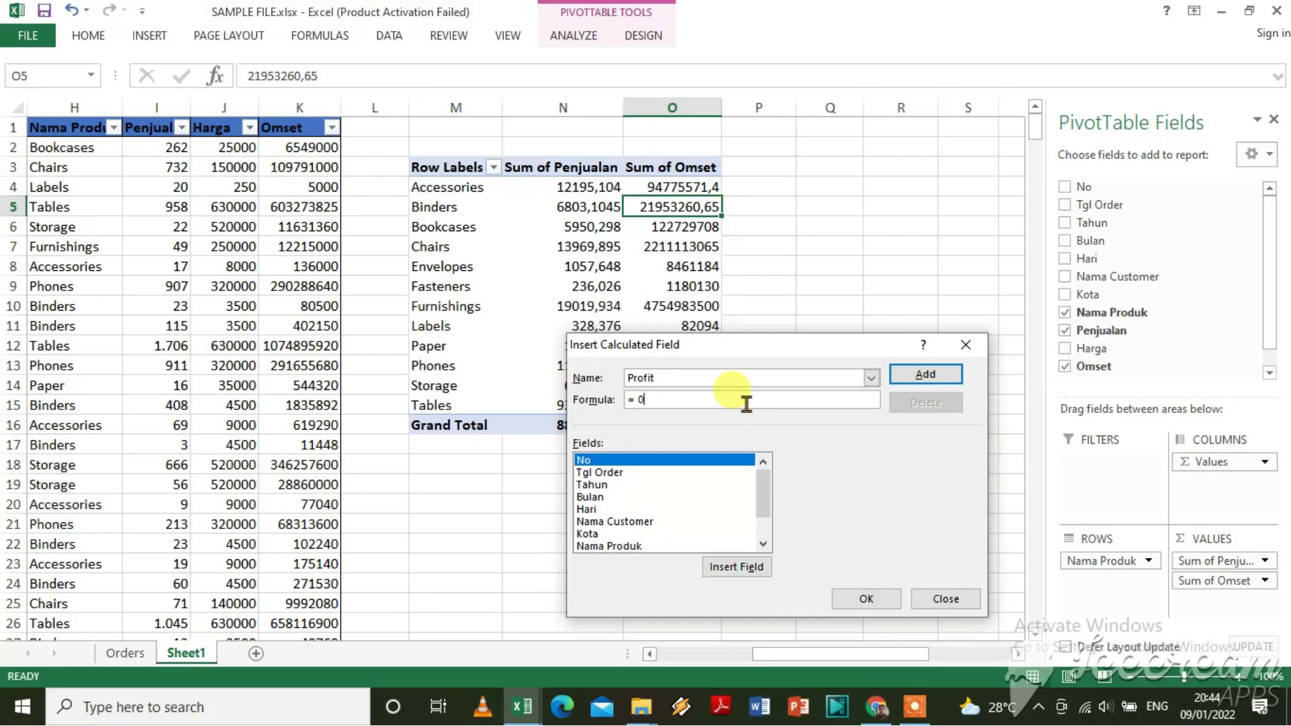
Enter the formula = Omset*(1-40%) using Insert Field for Omset, and add the field.
key("BackSpace")
key("BackSpace")
left_click_drag(764, 490, 744, 515)
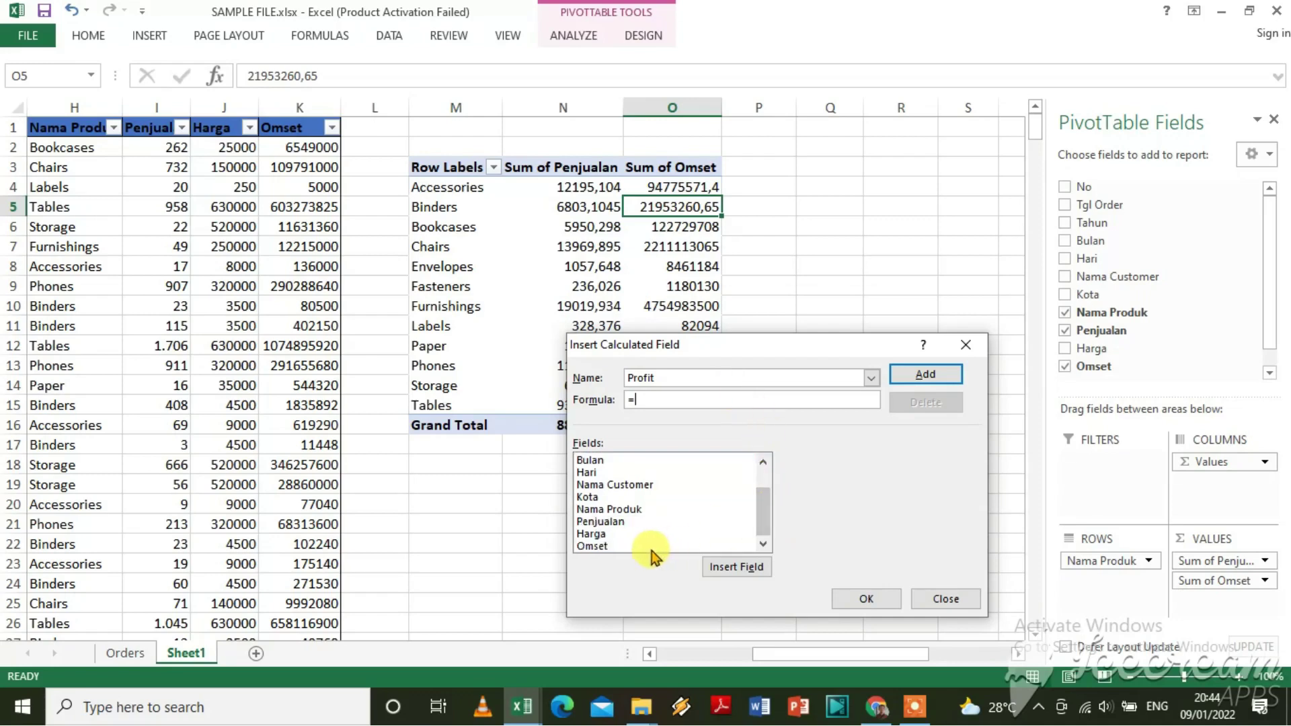
left_click(650, 547)
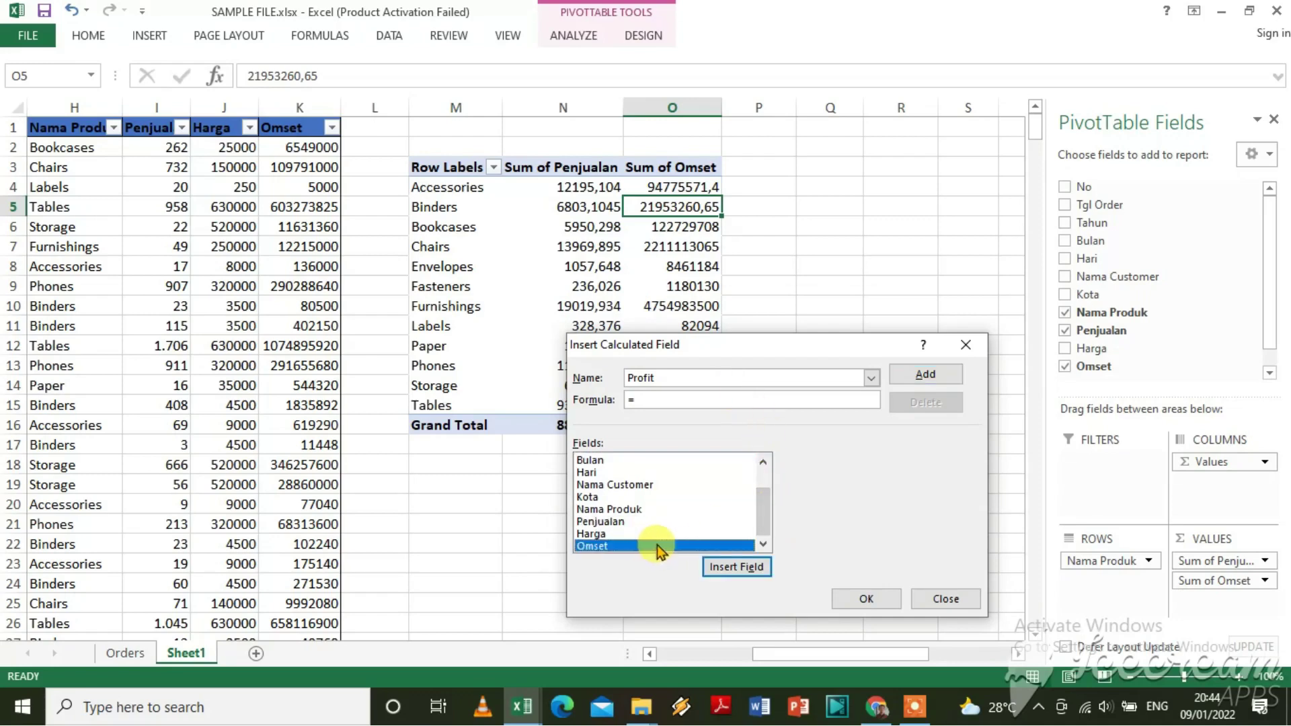
left_click(732, 568)
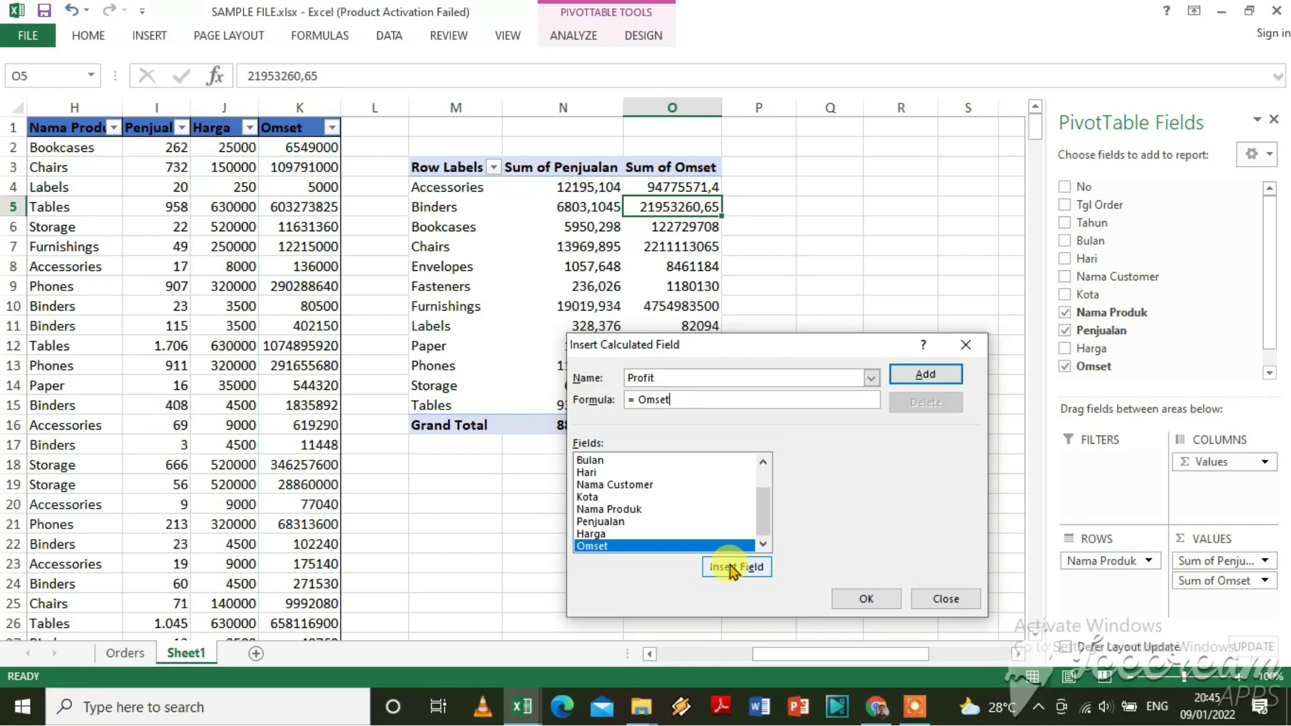
type("*")
type("(1")
type("-")
type("40%")
type(")")
left_click(915, 381)
Confirm the Profit field so Sum of Profit appears, and select the first profit values.
left_click(864, 599)
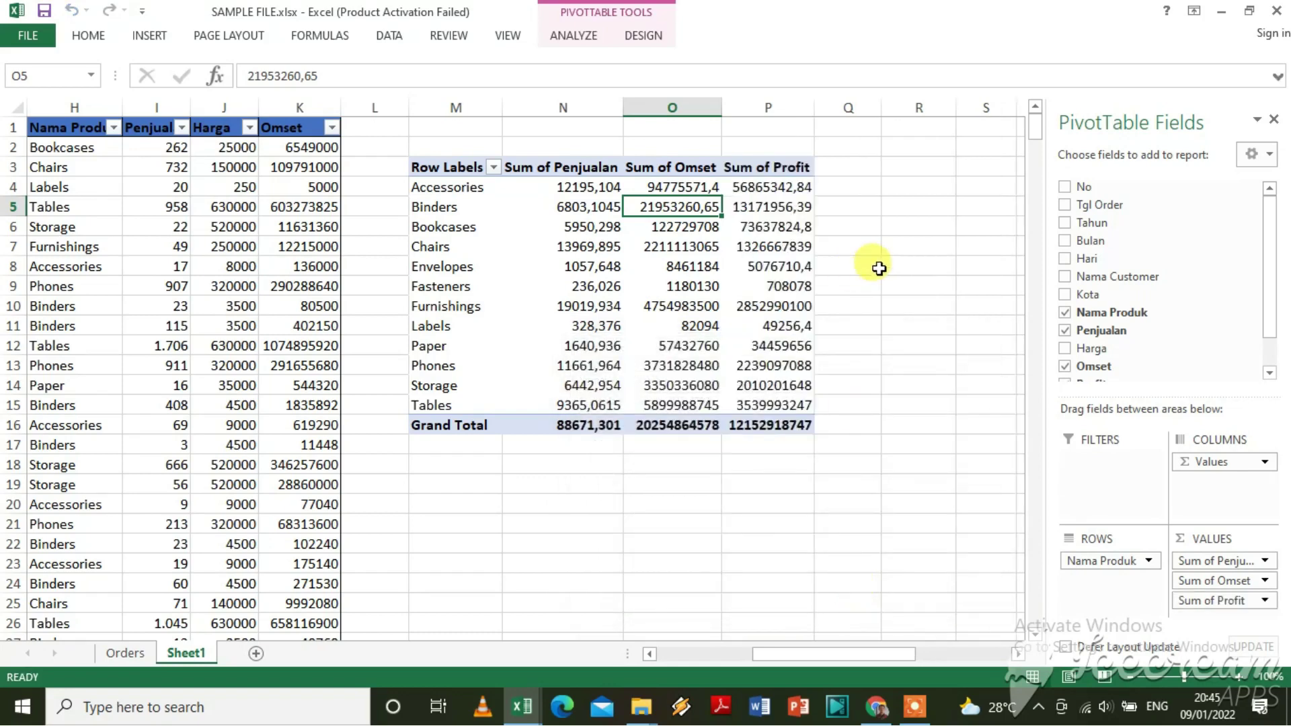
left_click(868, 266)
left_click(774, 187)
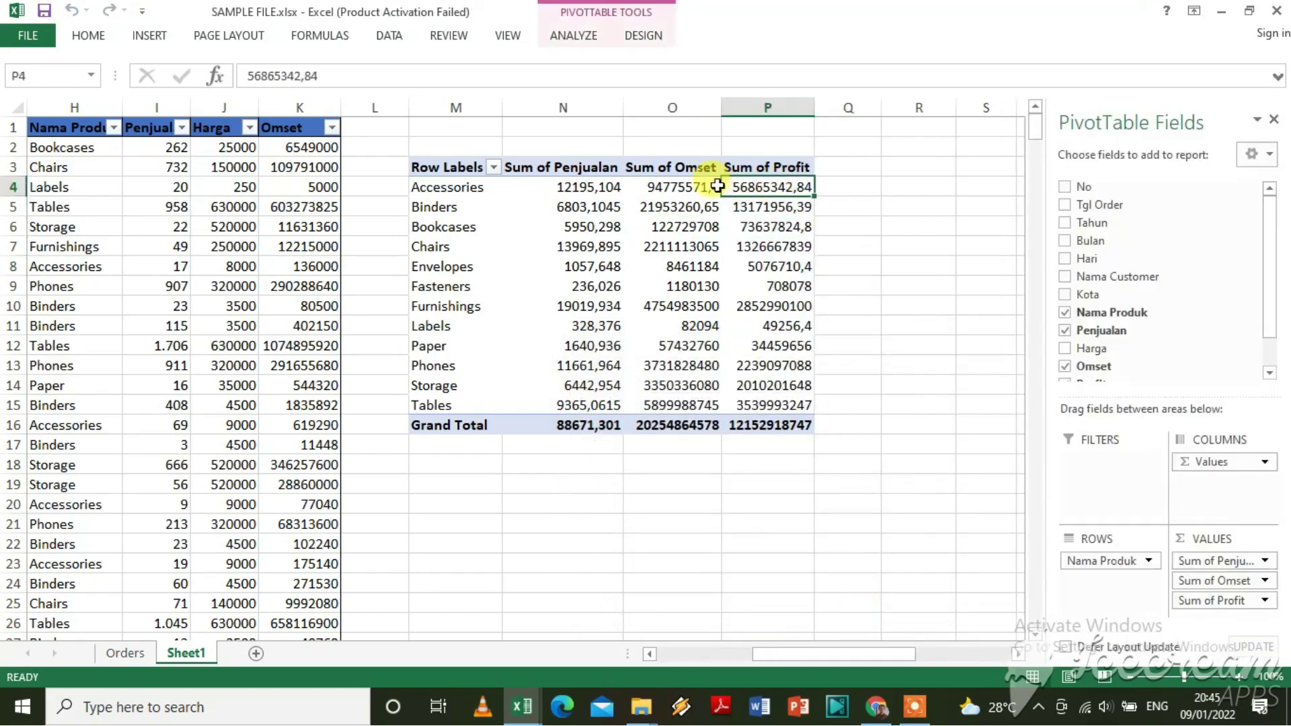
left_click(686, 190)
left_click_drag(766, 187, 760, 403)
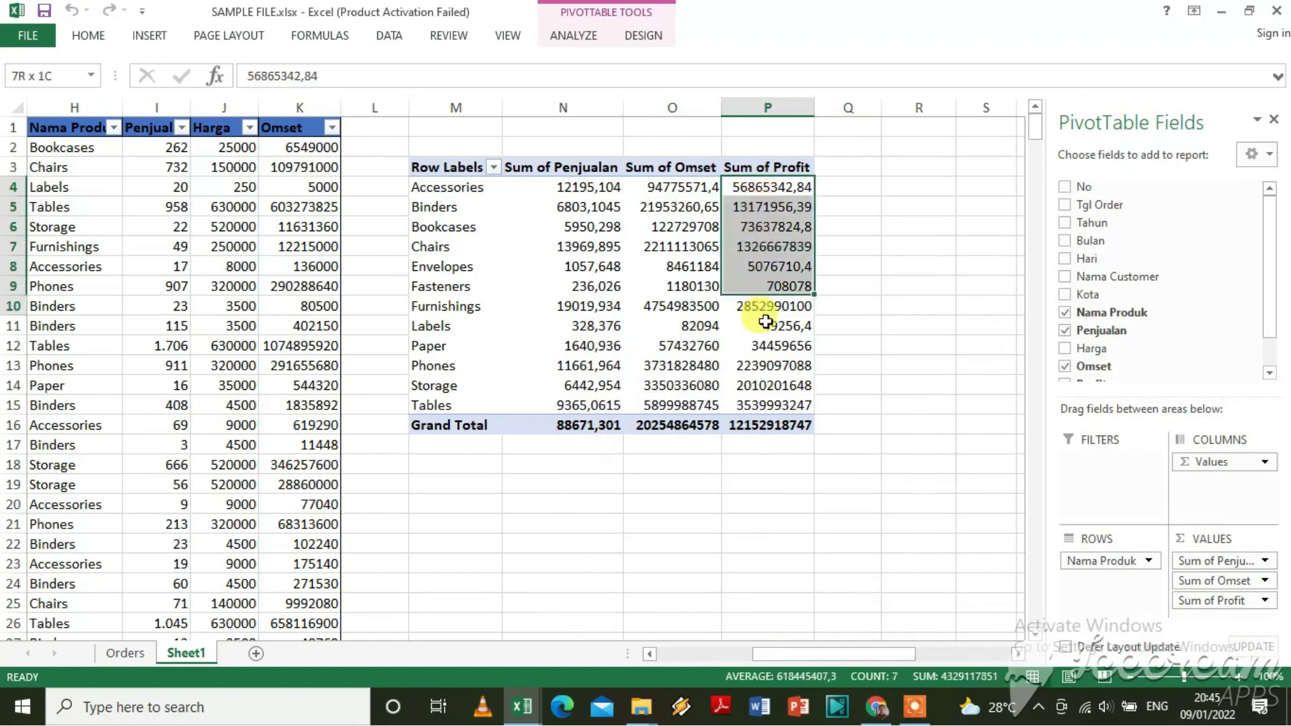
left_click(848, 246)
left_click(851, 190)
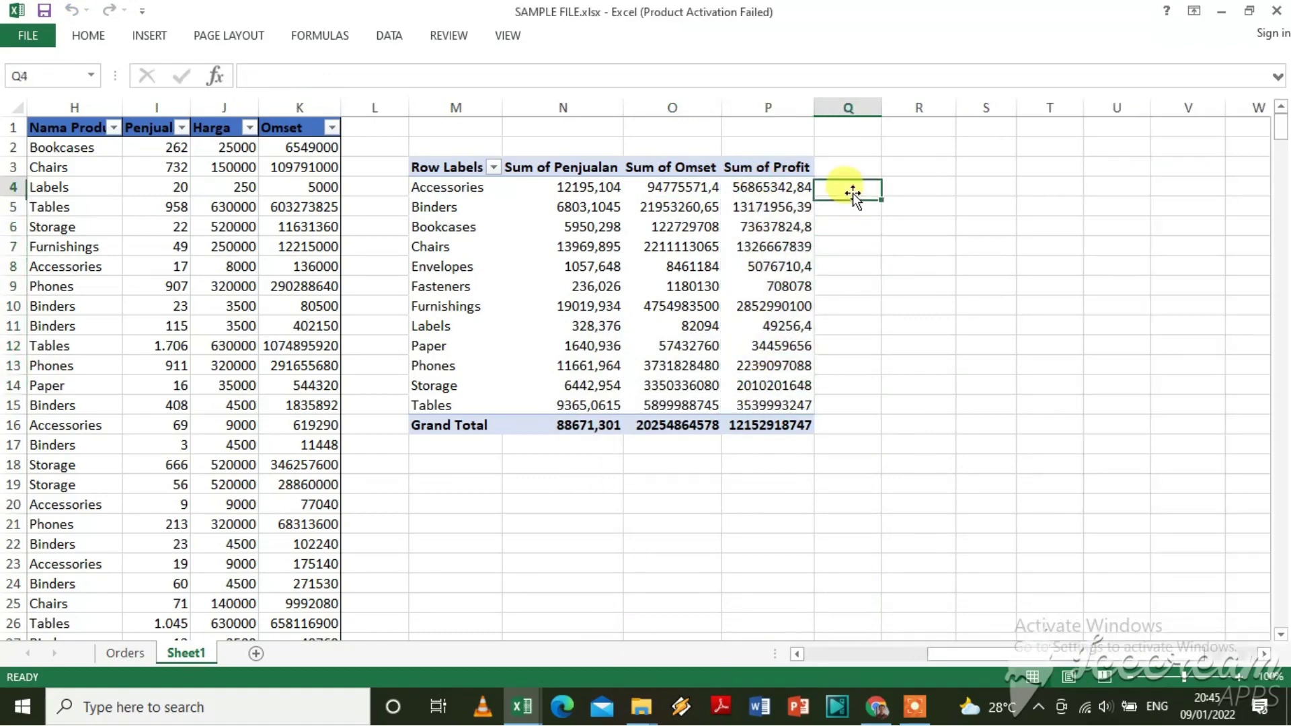
left_click(901, 246)
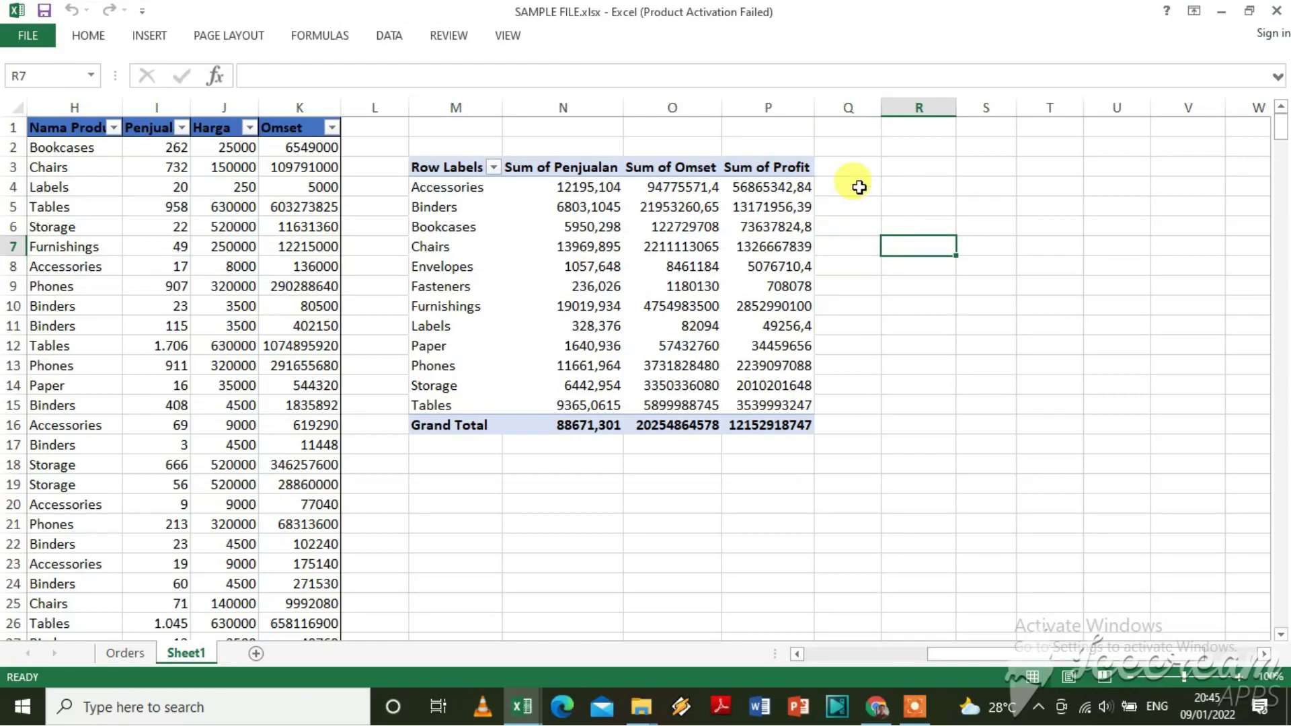
left_click(849, 224)
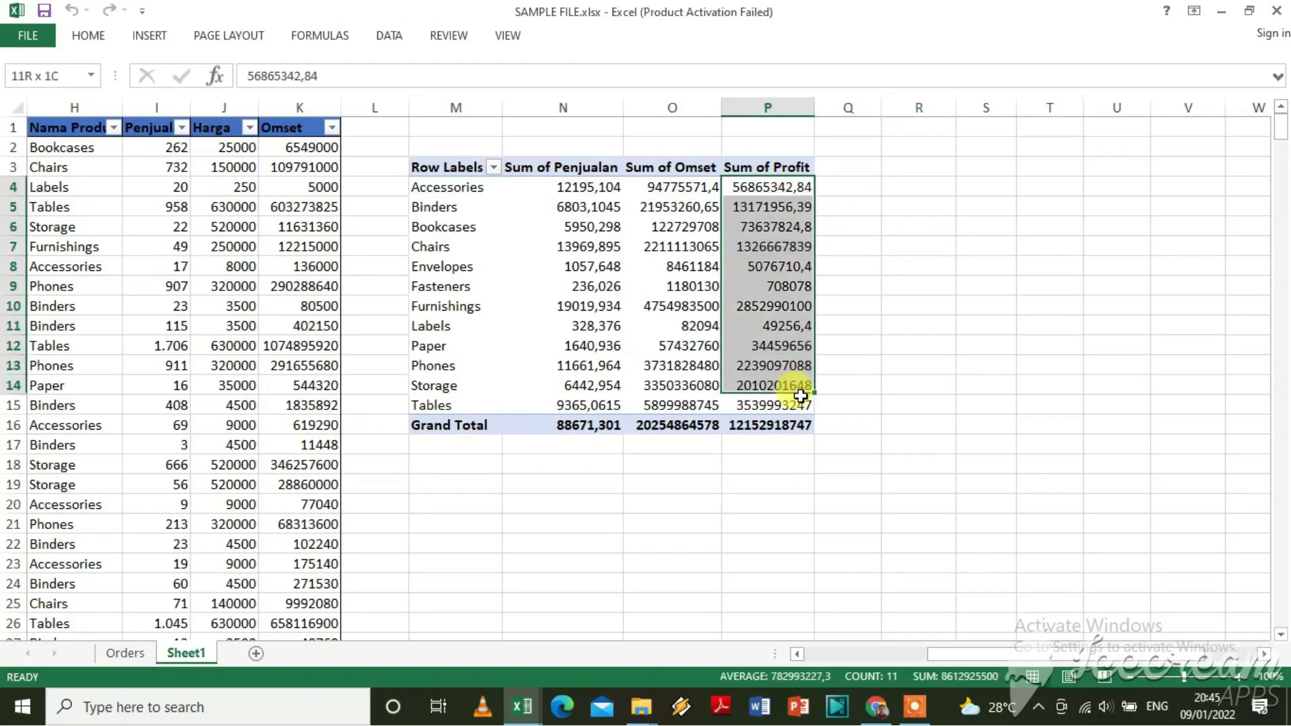
left_click_drag(794, 192, 797, 402)
left_click(904, 259)
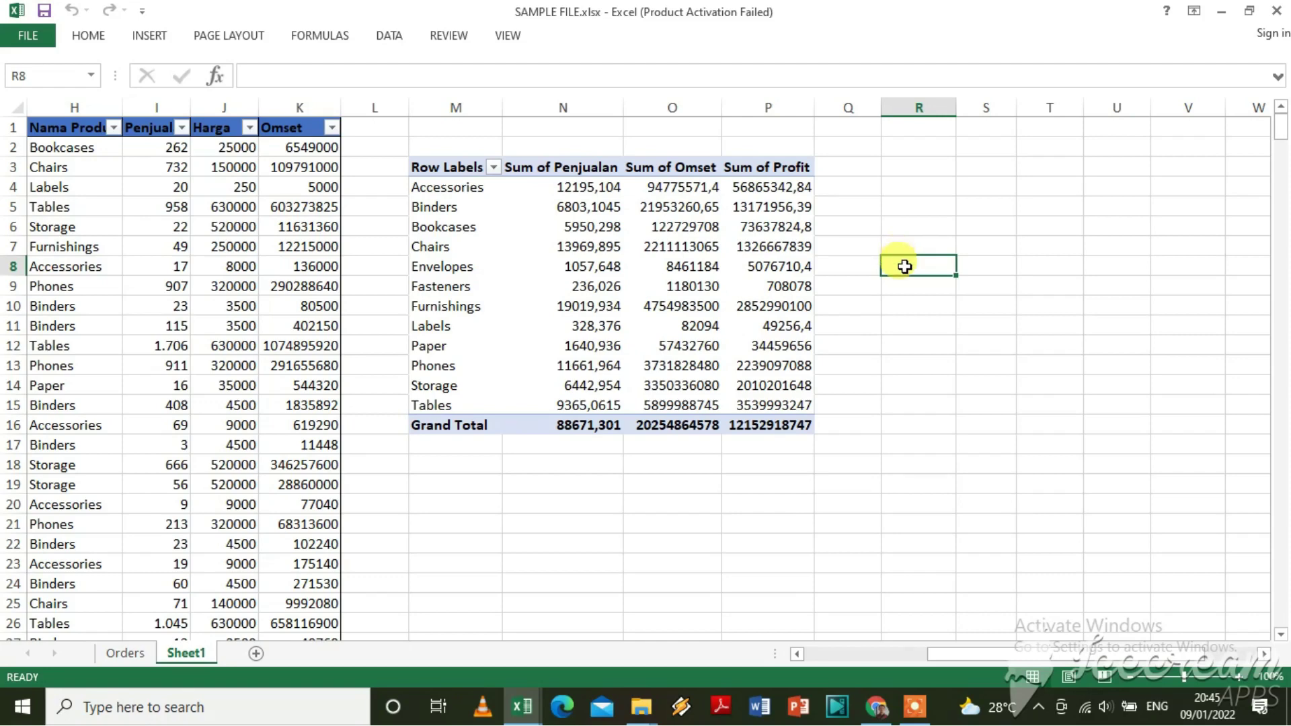
left_click(473, 150)
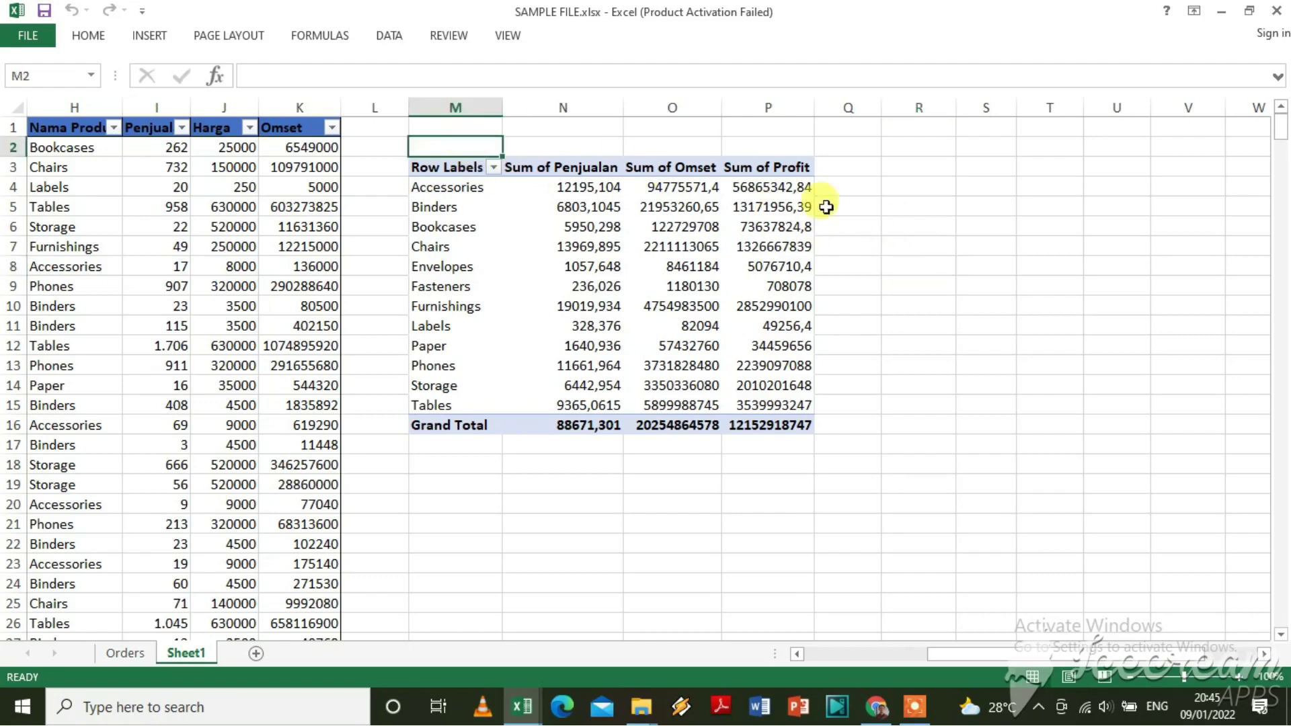
left_click(849, 168)
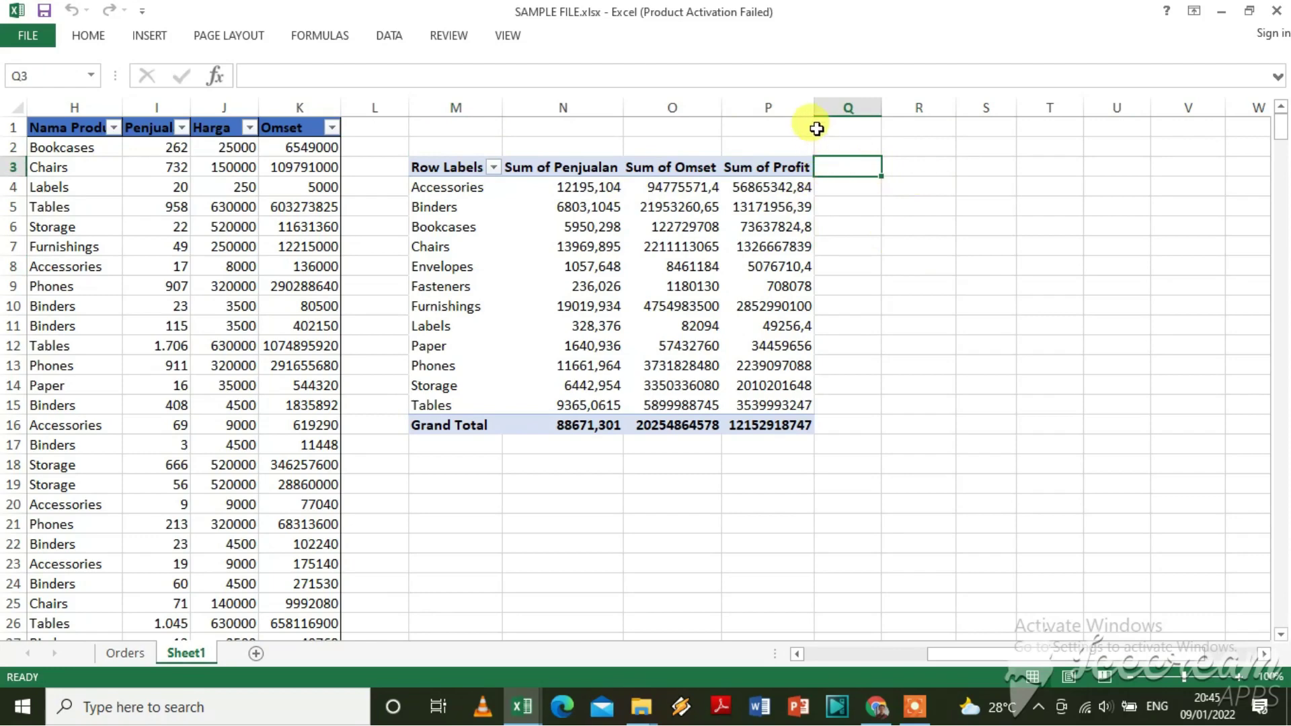
Widen the Sum of Profit, Sum of Omset and Sum of Penjualan columns so all values fit.
left_click_drag(814, 108, 822, 108)
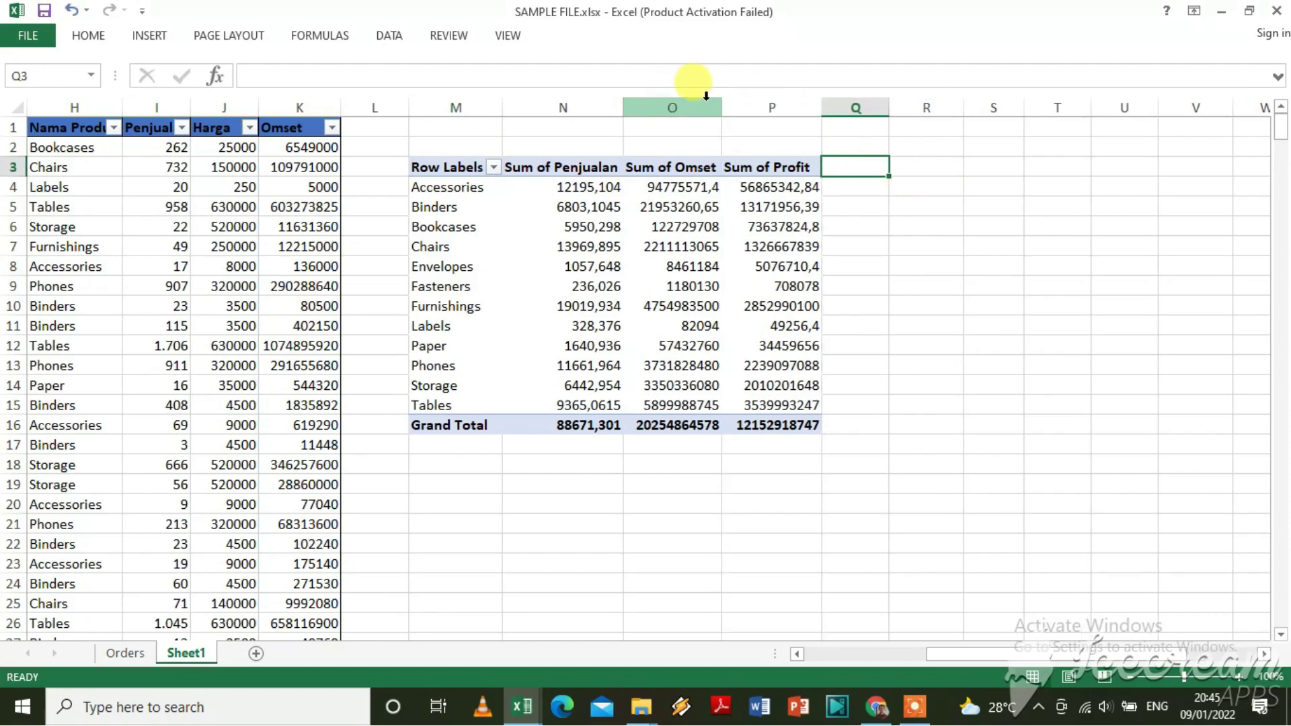
left_click_drag(721, 100, 726, 99)
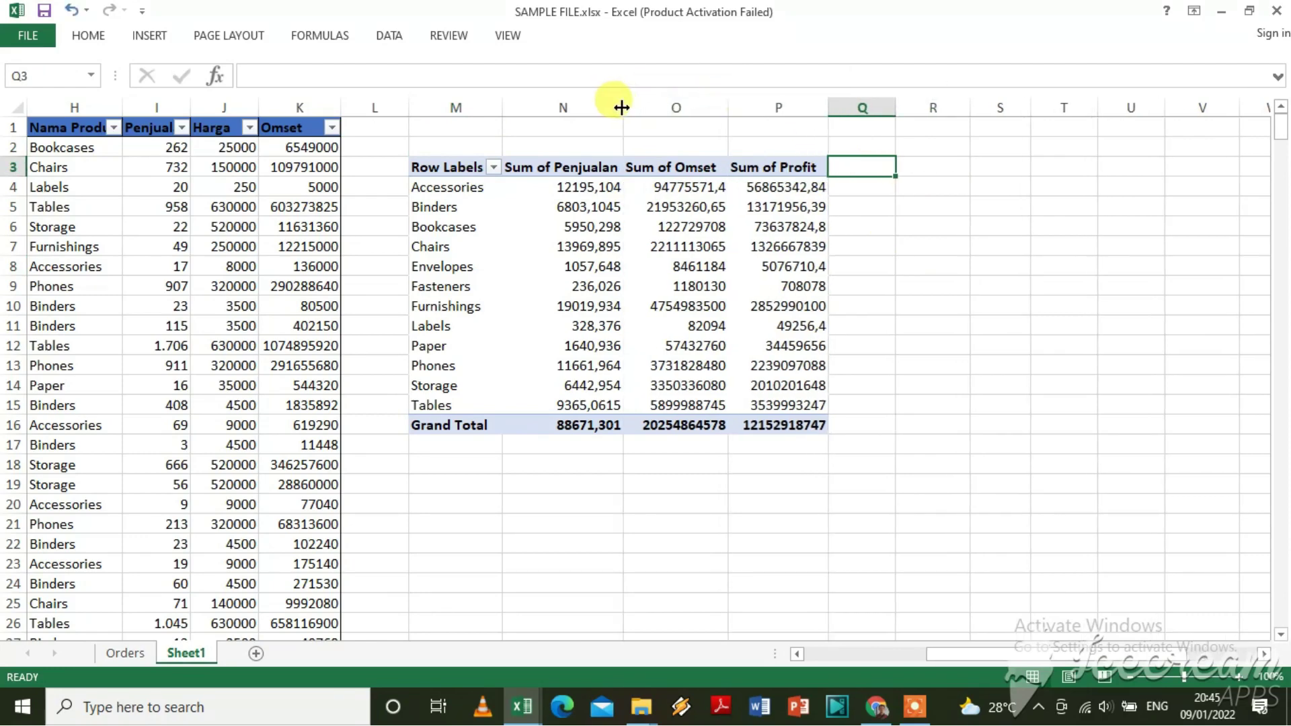
left_click_drag(624, 104, 639, 104)
left_click(957, 292)
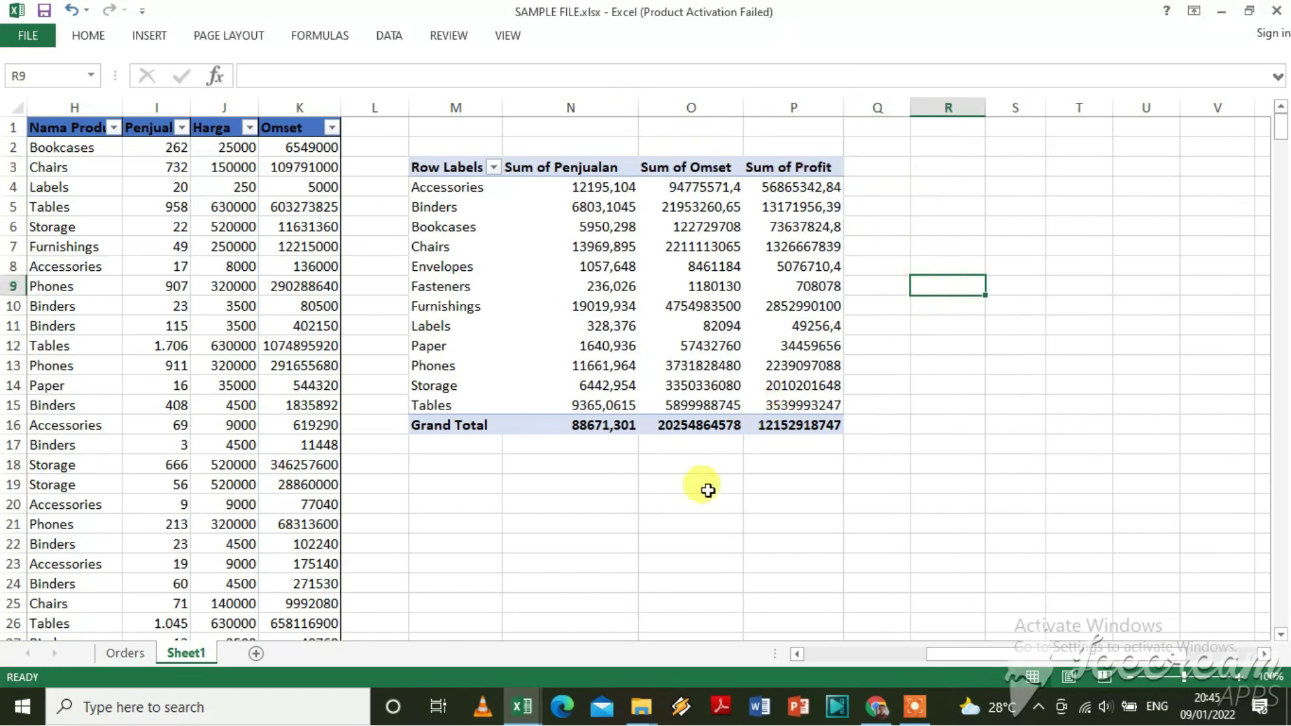
Check the Binders row's profit of 13171956,39 in the pivot, then deselect it.
left_click(676, 506)
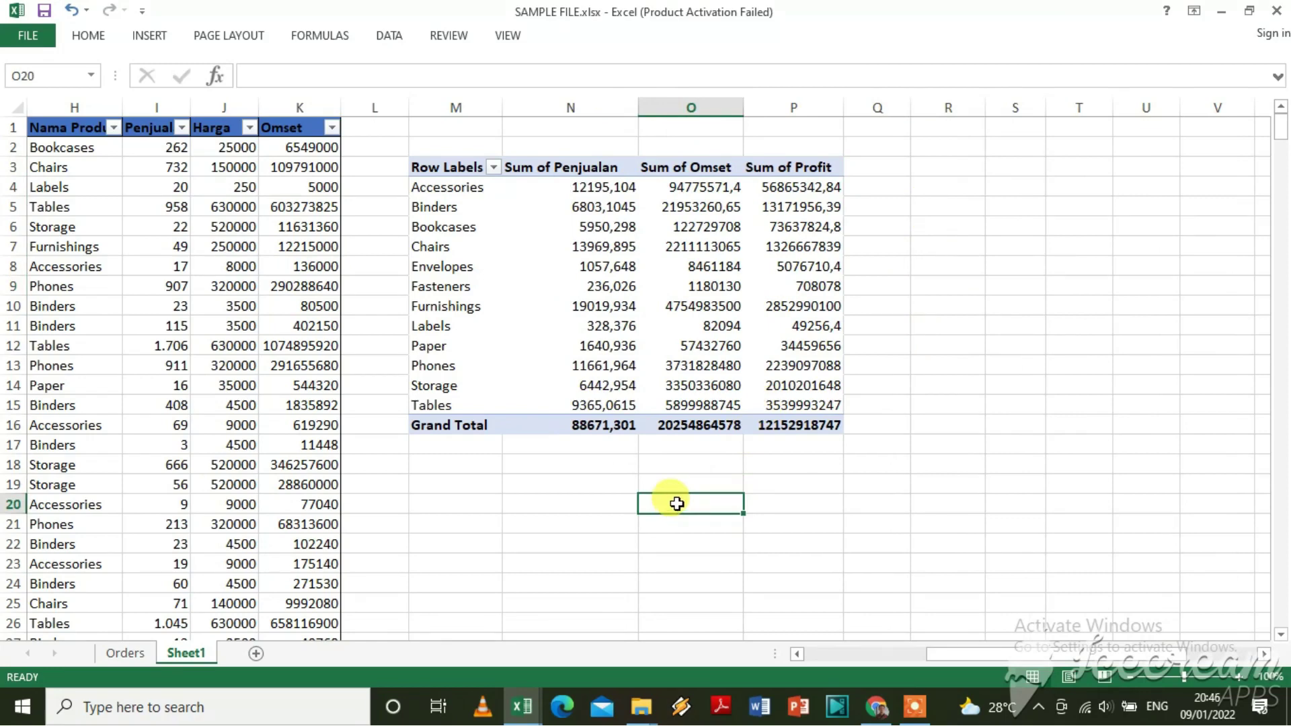
left_click(542, 501)
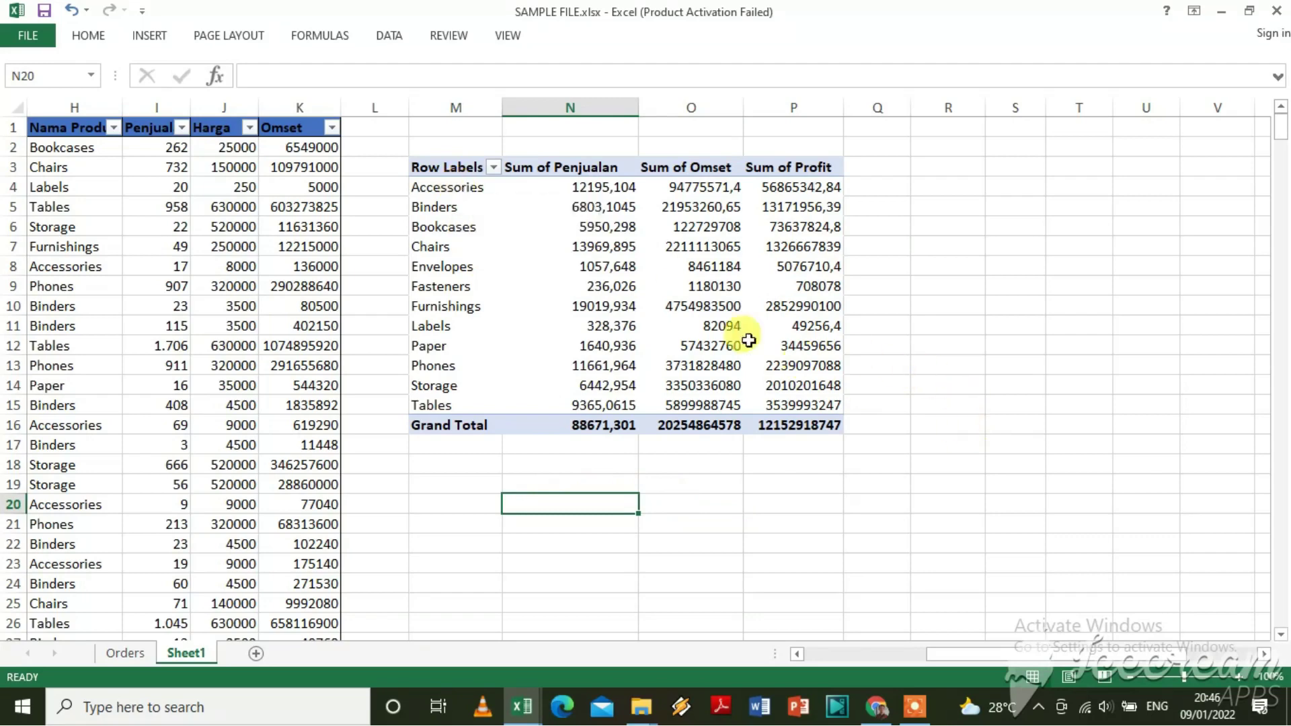
left_click(430, 206)
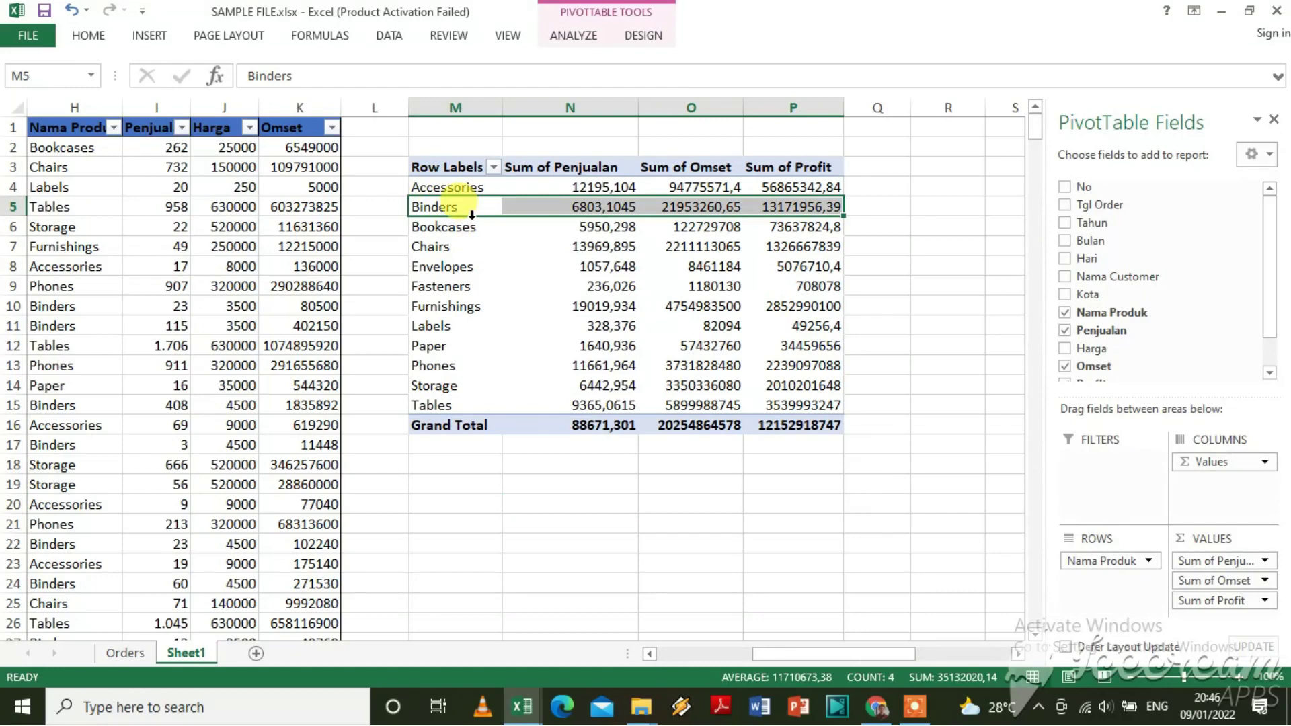
left_click(579, 499)
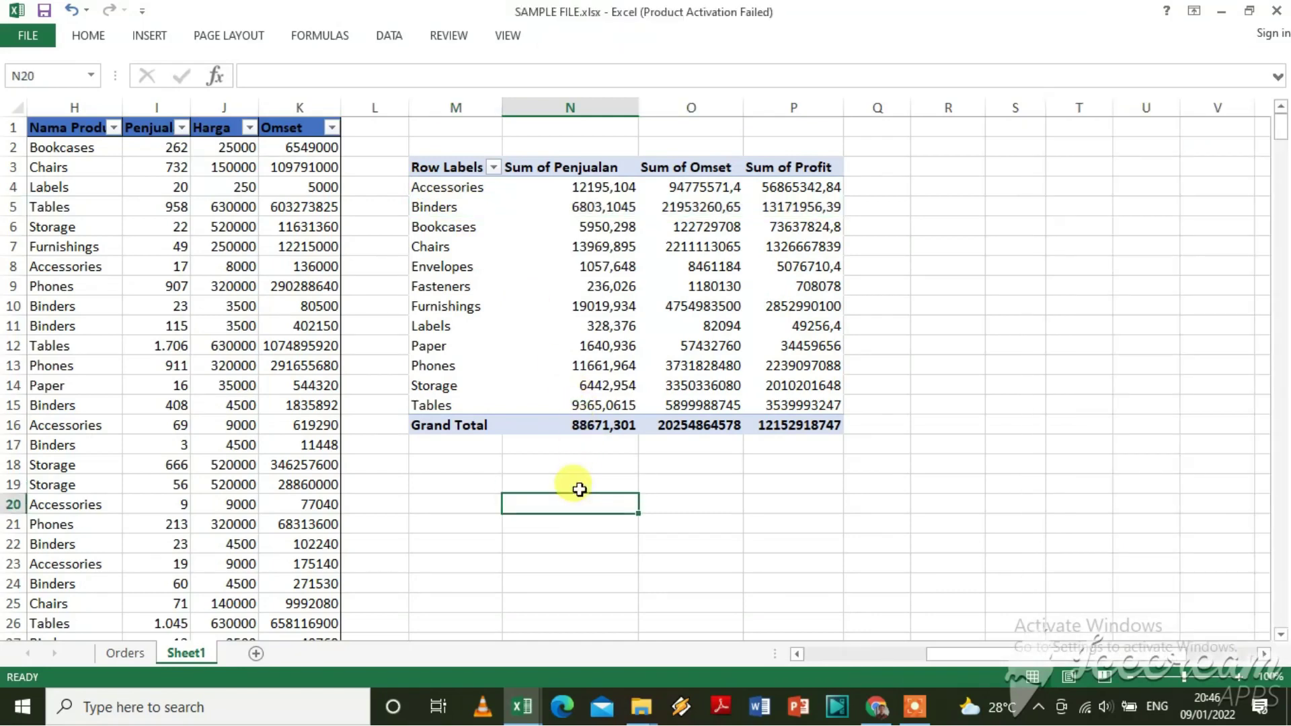